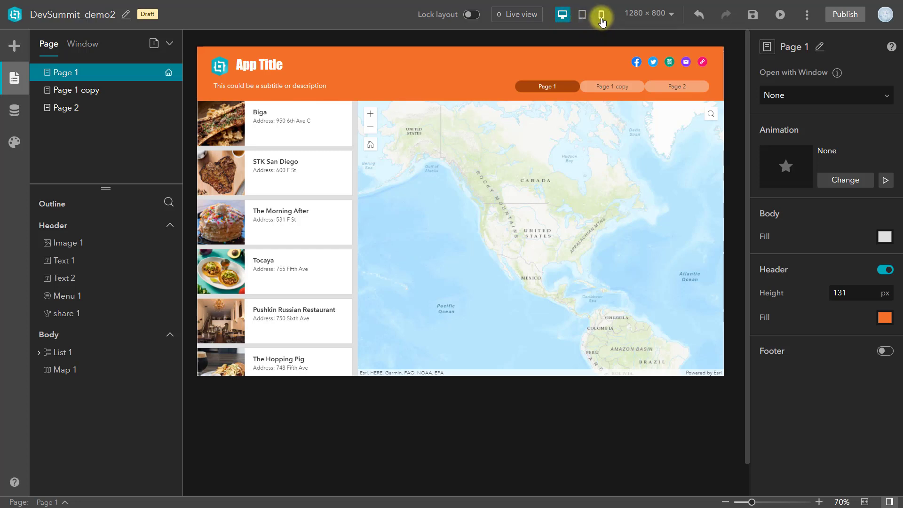
# Preview Page 1 in the small, medium and large screen layouts, ending on the large one
pyautogui.click(600, 15)
pyautogui.click(583, 16)
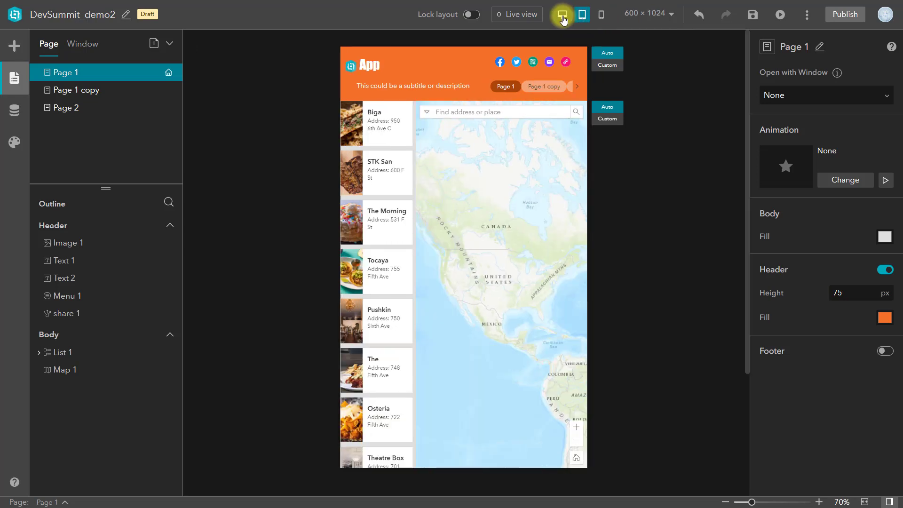
pyautogui.click(565, 17)
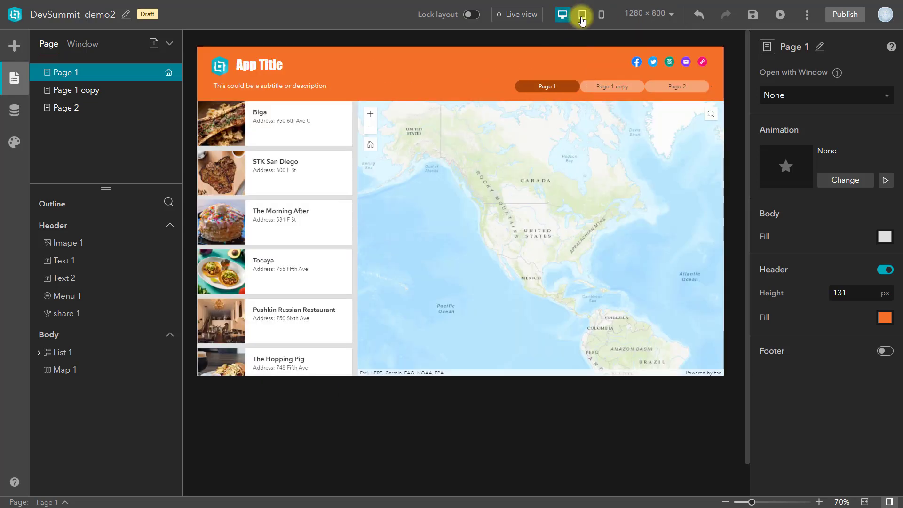
pyautogui.click(582, 19)
pyautogui.click(599, 15)
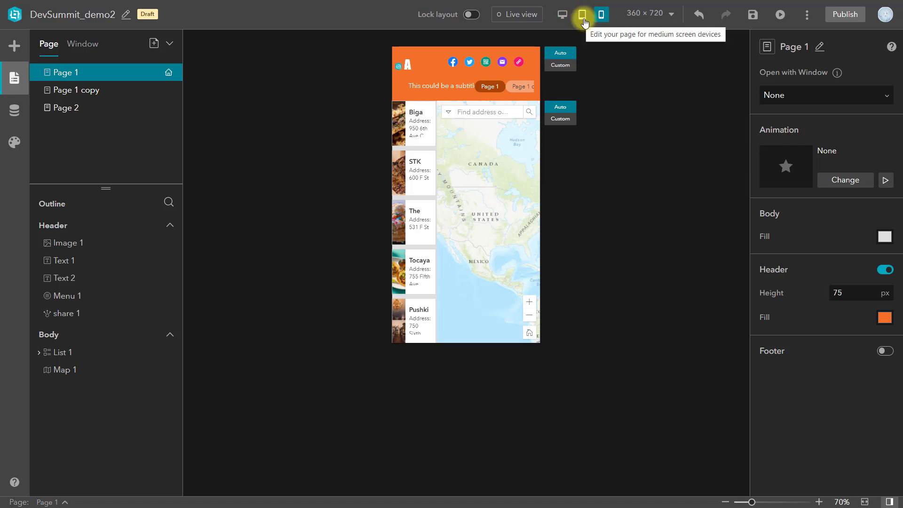
pyautogui.click(562, 15)
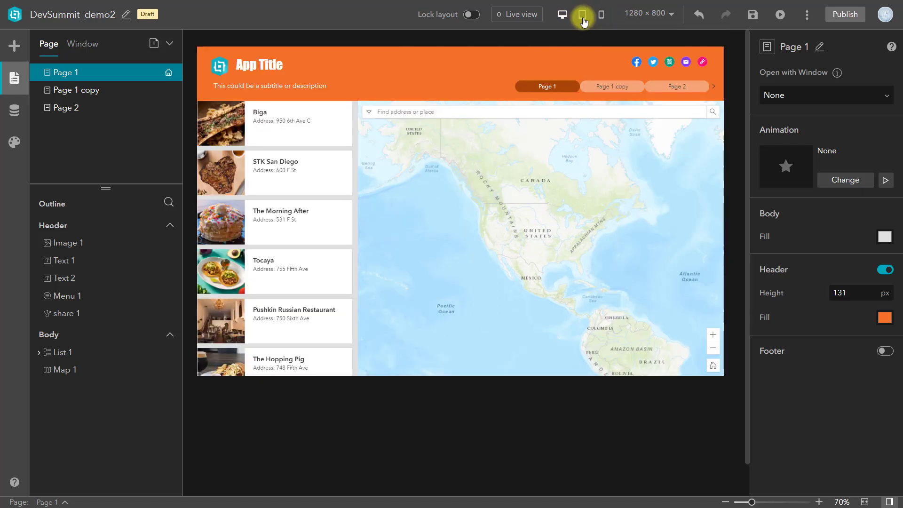
# Preview the large-screen layout at 1440 × 900 and 1920 × 1080, ending at 1280 × 800
pyautogui.click(656, 14)
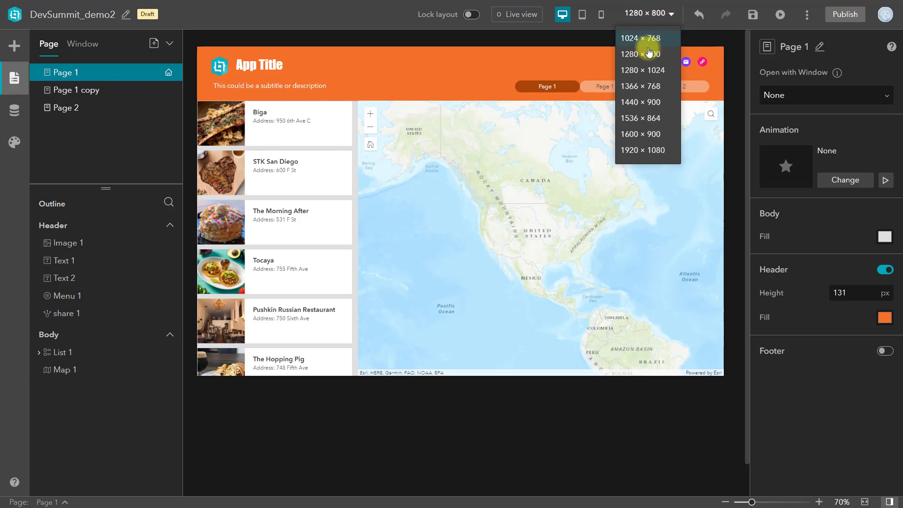
pyautogui.click(653, 103)
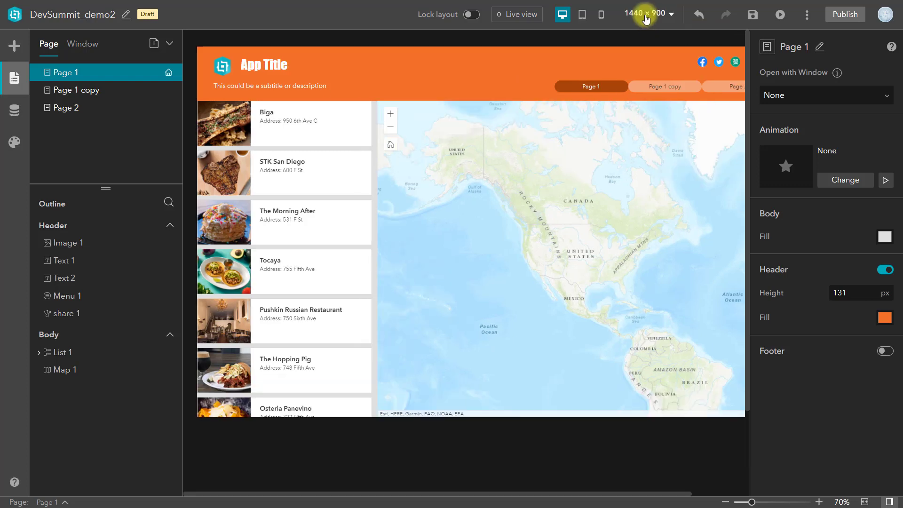
pyautogui.click(648, 14)
pyautogui.click(642, 12)
pyautogui.click(645, 13)
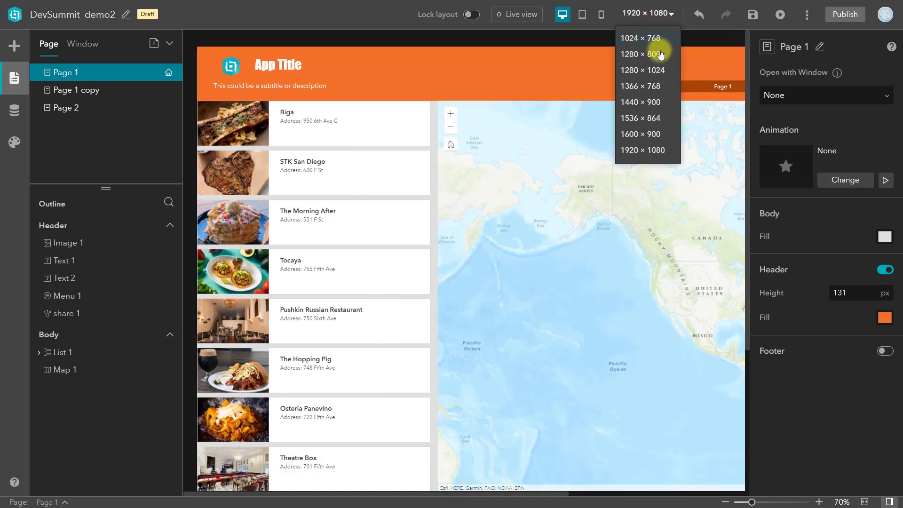
pyautogui.click(654, 54)
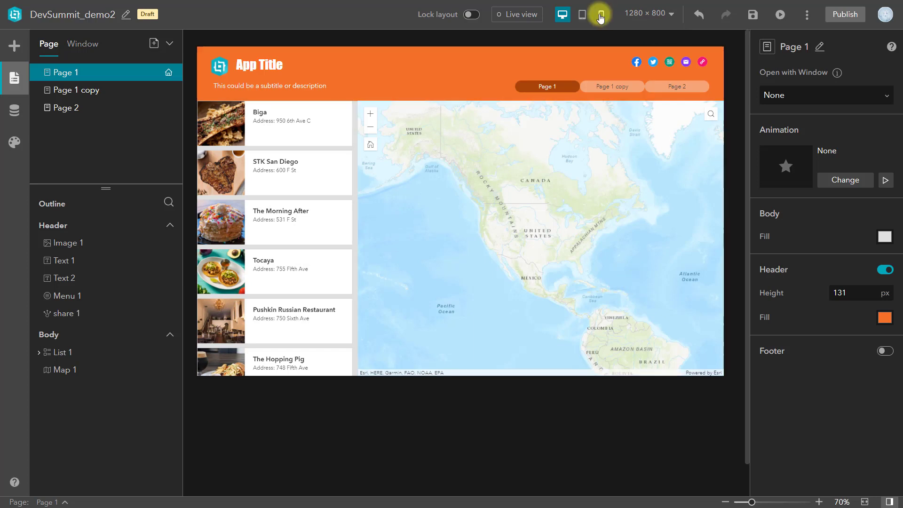
# Compare how the header, list and map adapt in the medium and small layouts against the large-screen layout
pyautogui.click(583, 15)
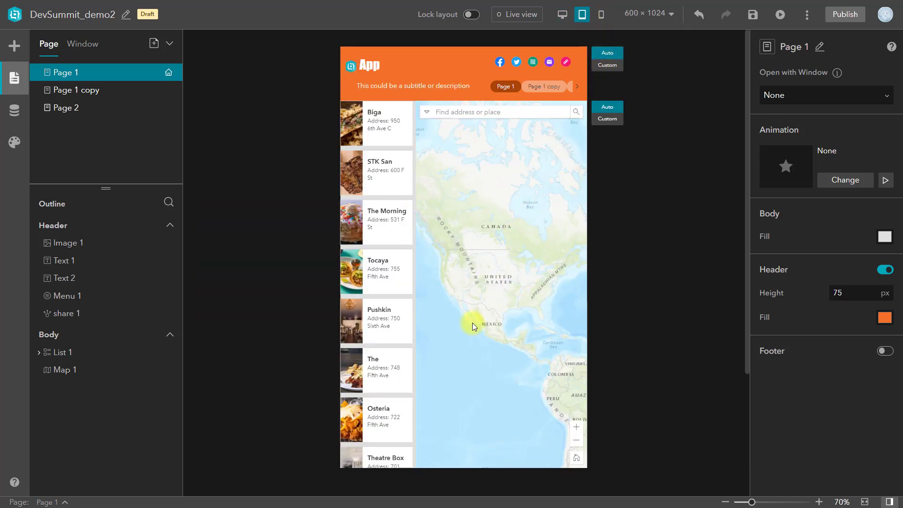
pyautogui.click(601, 14)
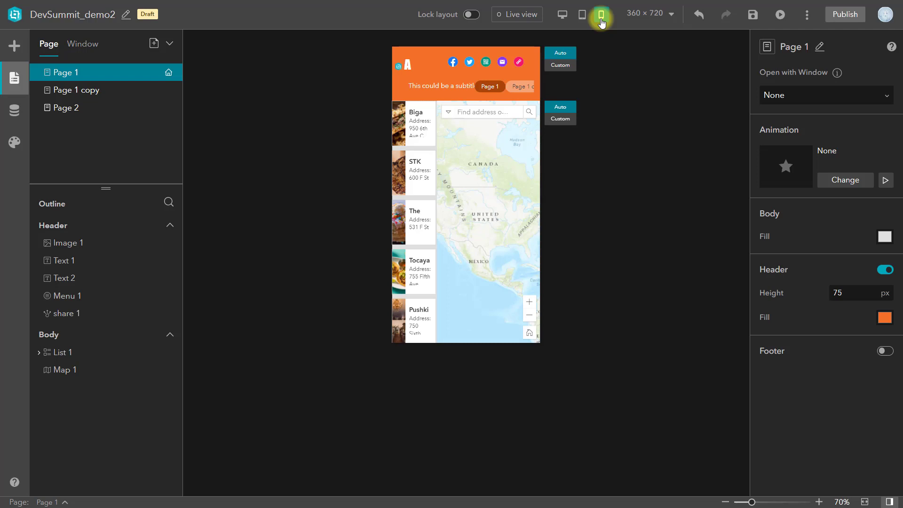
pyautogui.click(563, 14)
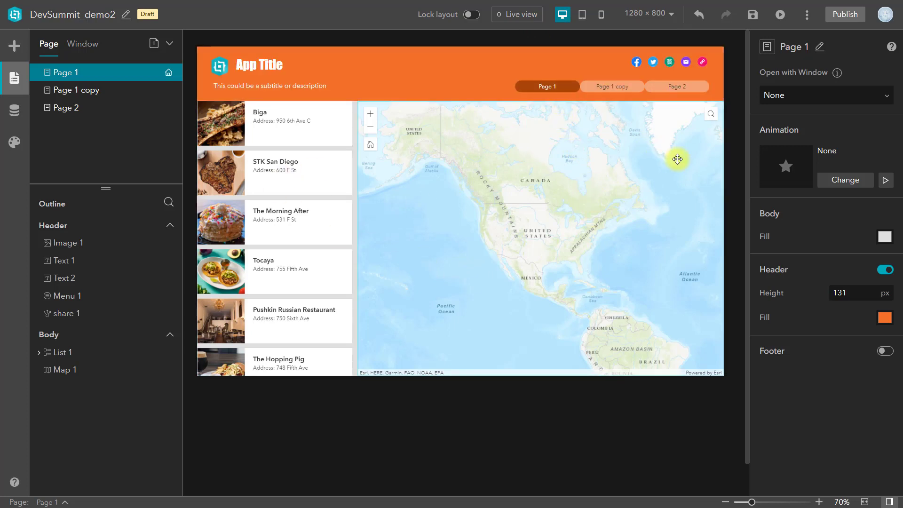
pyautogui.click(601, 14)
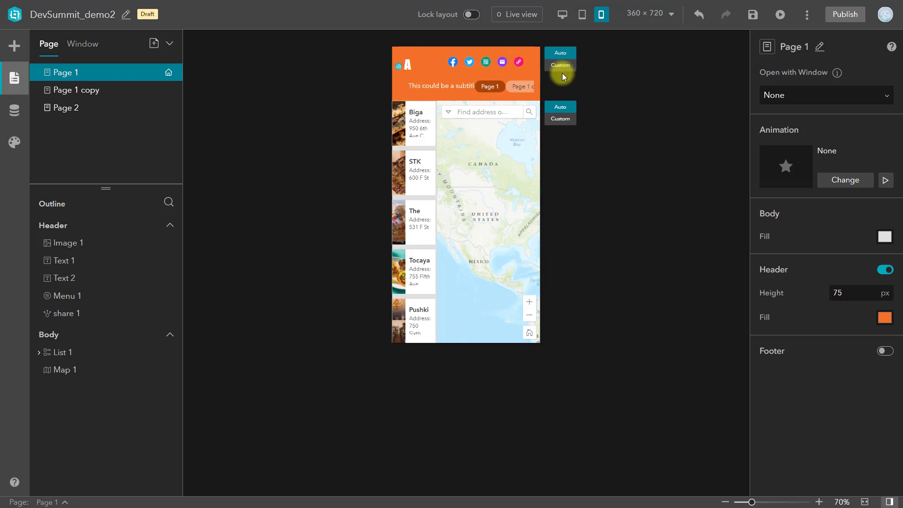
pyautogui.click(562, 15)
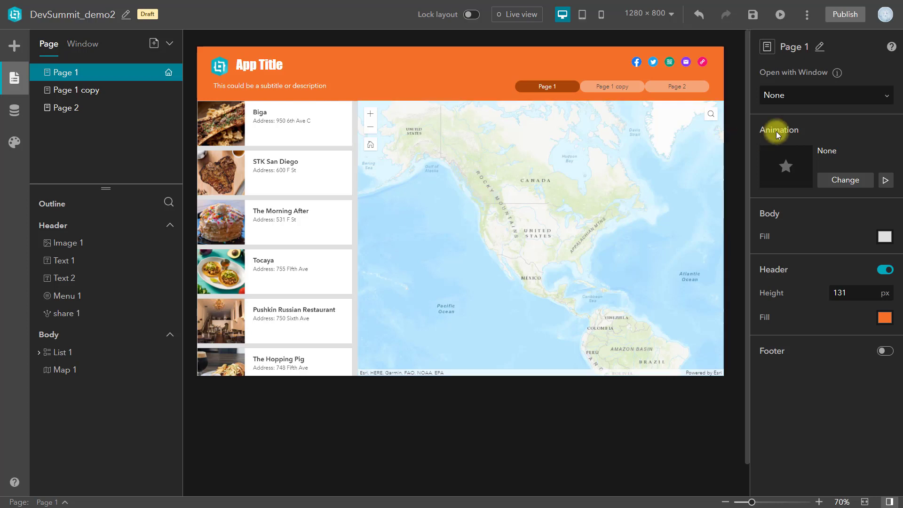
# Open the page header for editing and check its logo and title in the small-screen layout, returning to the large one
pyautogui.moveTo(448, 71)
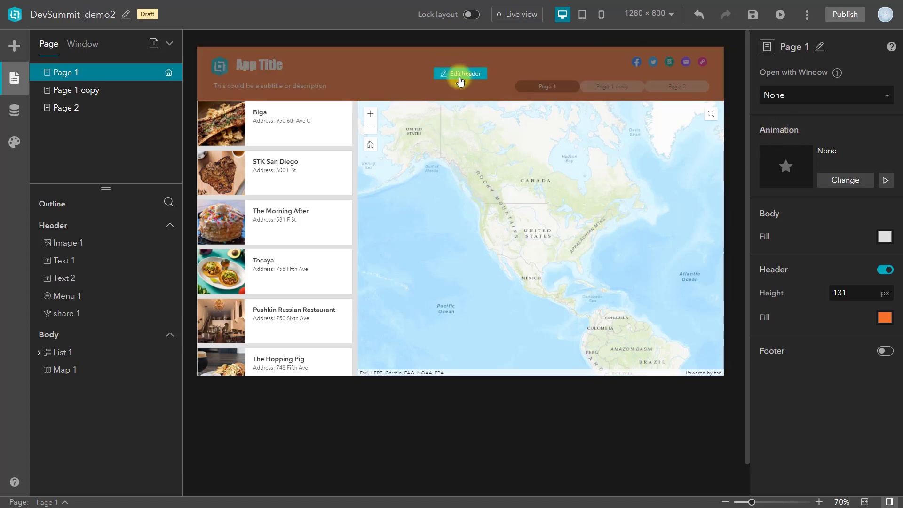
pyautogui.click(458, 75)
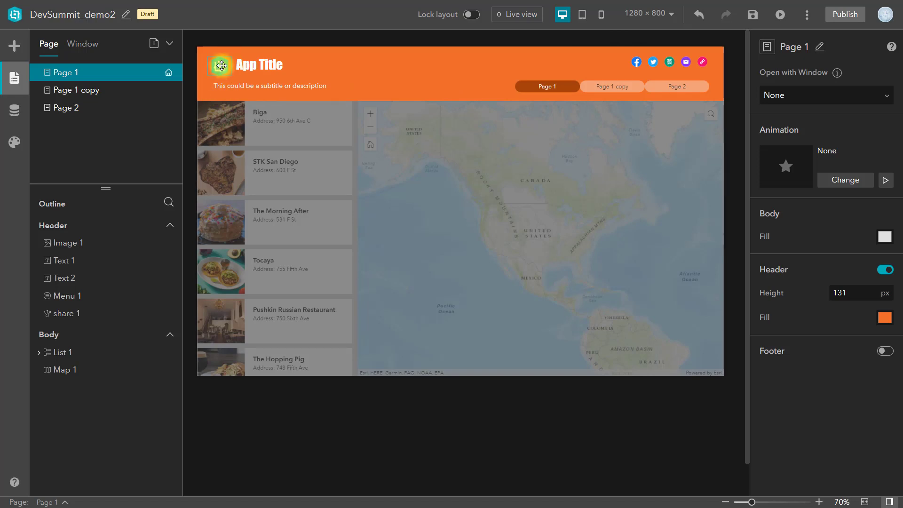
pyautogui.click(601, 14)
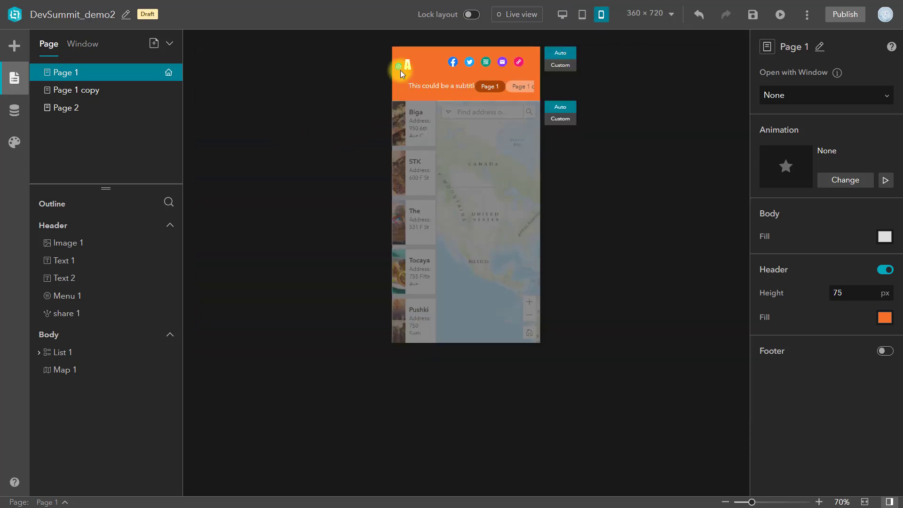
pyautogui.click(561, 16)
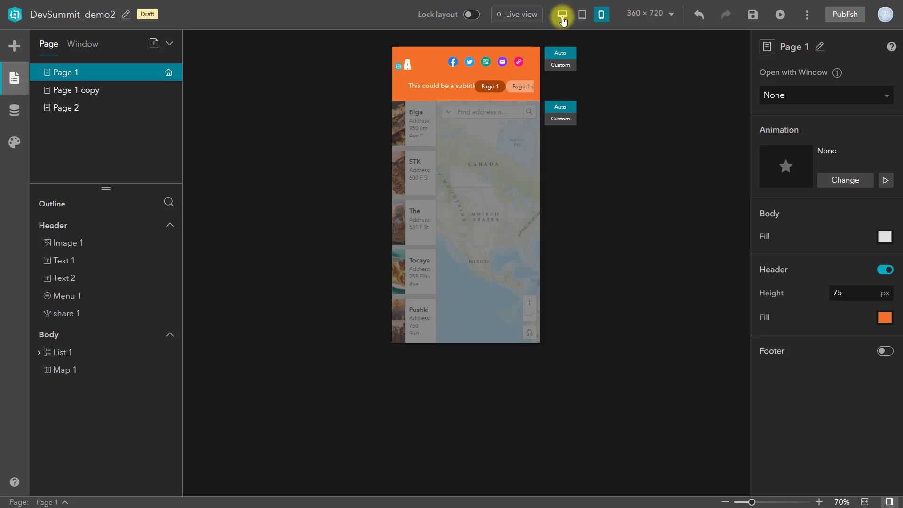
# Set the units of the header logo image's width and height to pixels
pyautogui.click(221, 71)
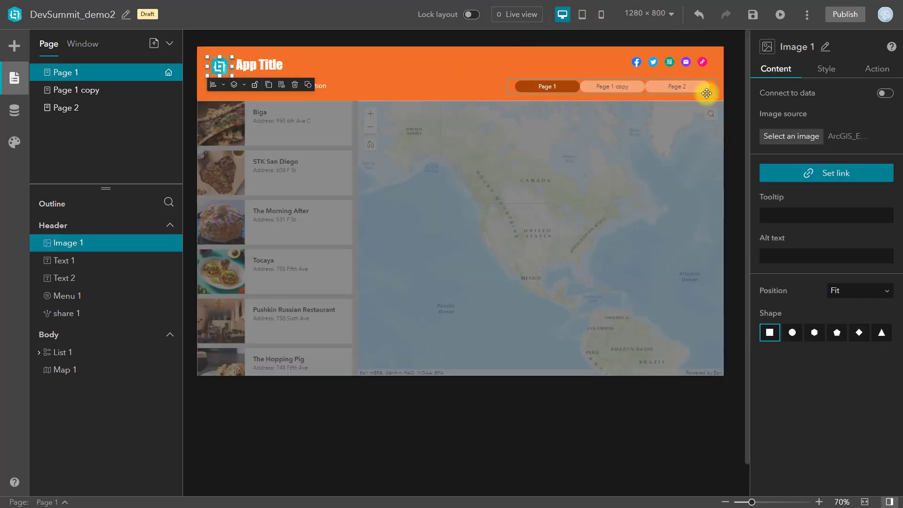
pyautogui.click(825, 69)
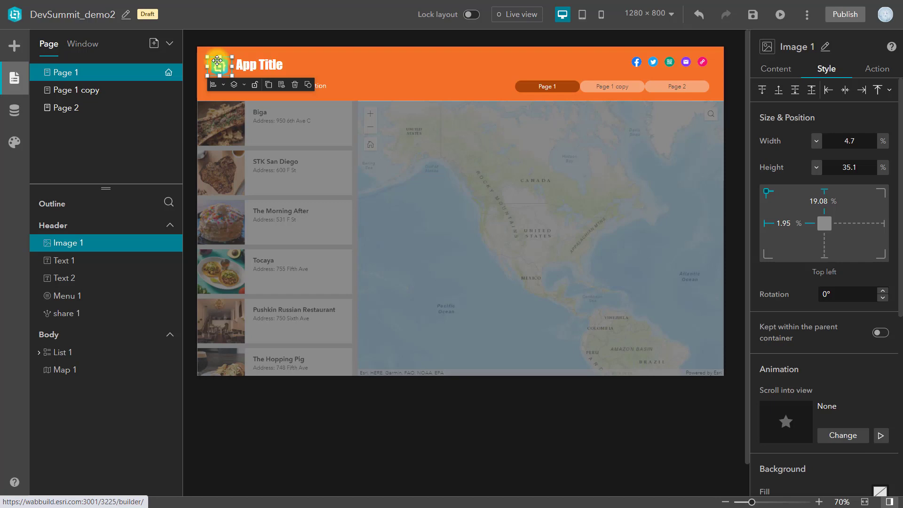
pyautogui.click(883, 141)
pyautogui.click(879, 161)
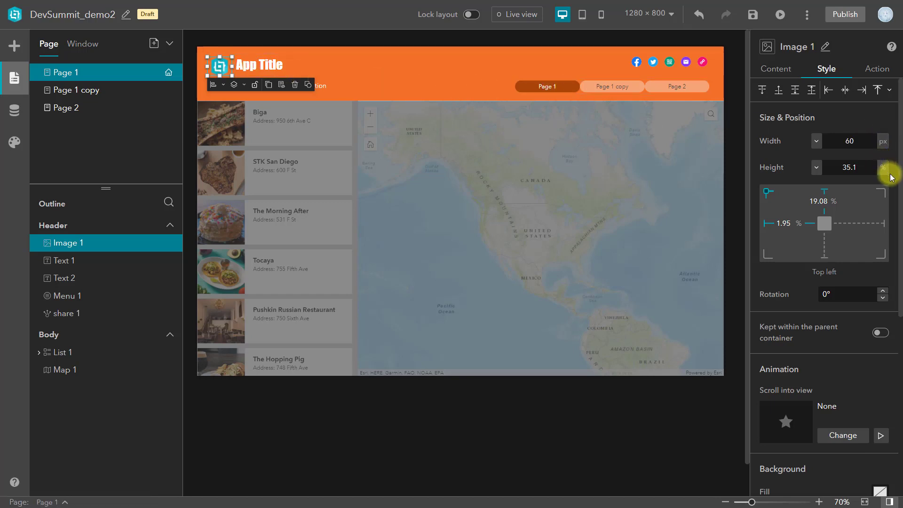
pyautogui.click(884, 168)
pyautogui.click(883, 188)
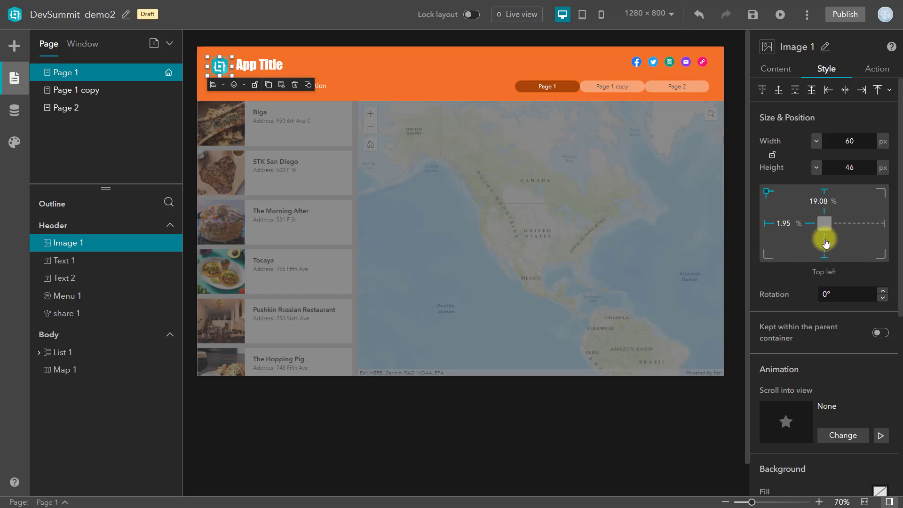
# Set the units of the header logo's top and left offsets to pixels
pyautogui.click(833, 202)
pyautogui.click(830, 220)
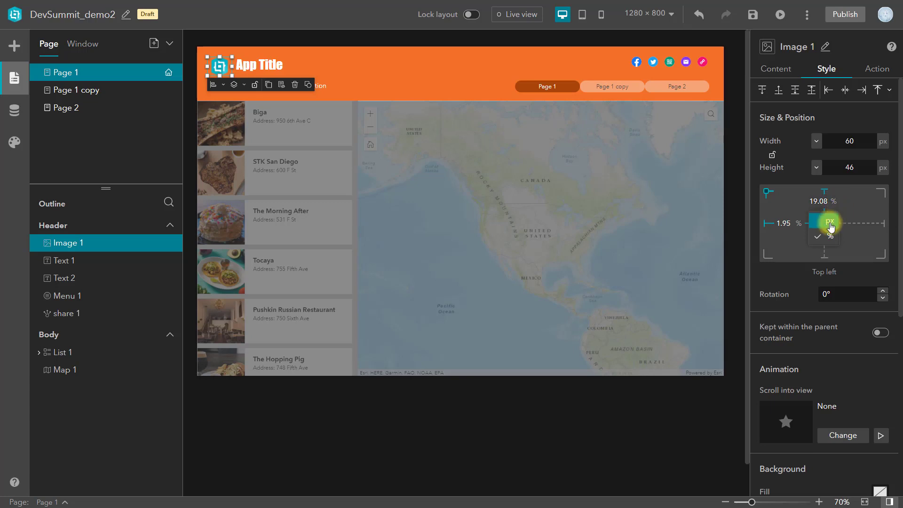
pyautogui.click(798, 223)
pyautogui.click(795, 243)
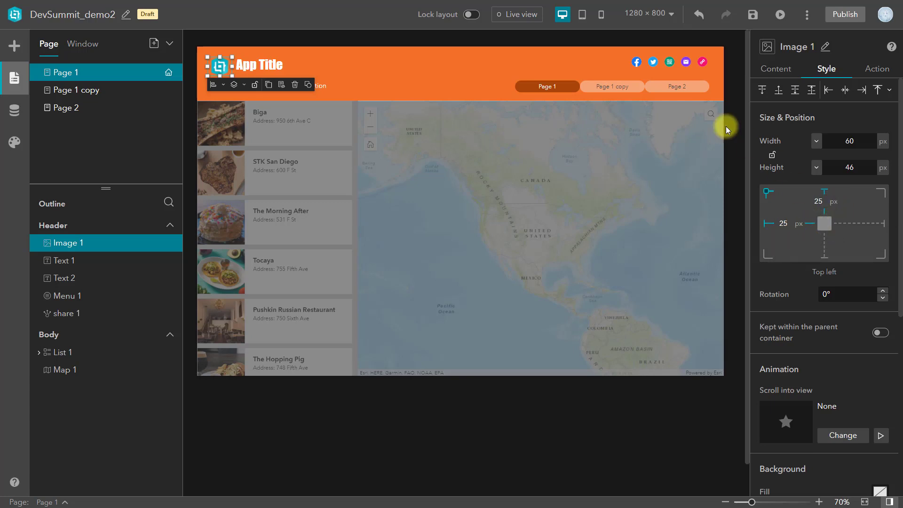
# Compare the header logo's size and position in the small-screen and large-screen layouts
pyautogui.click(601, 15)
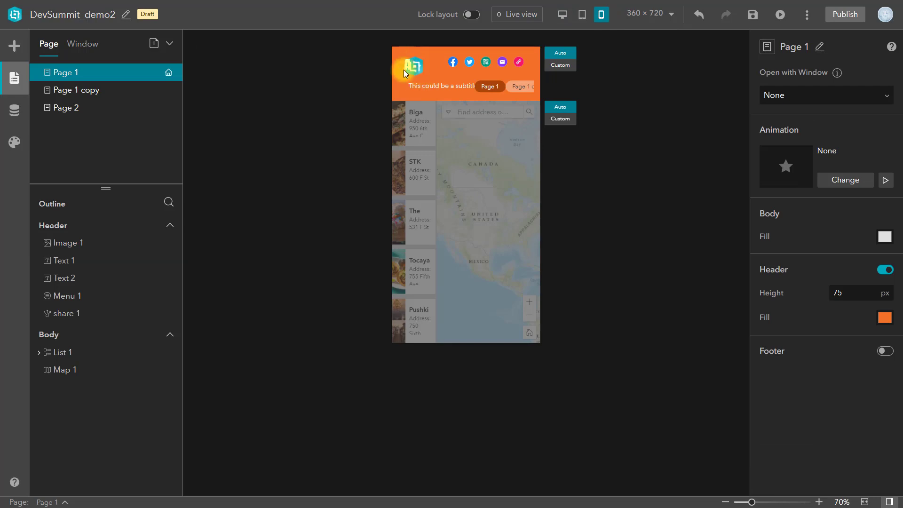
pyautogui.click(561, 16)
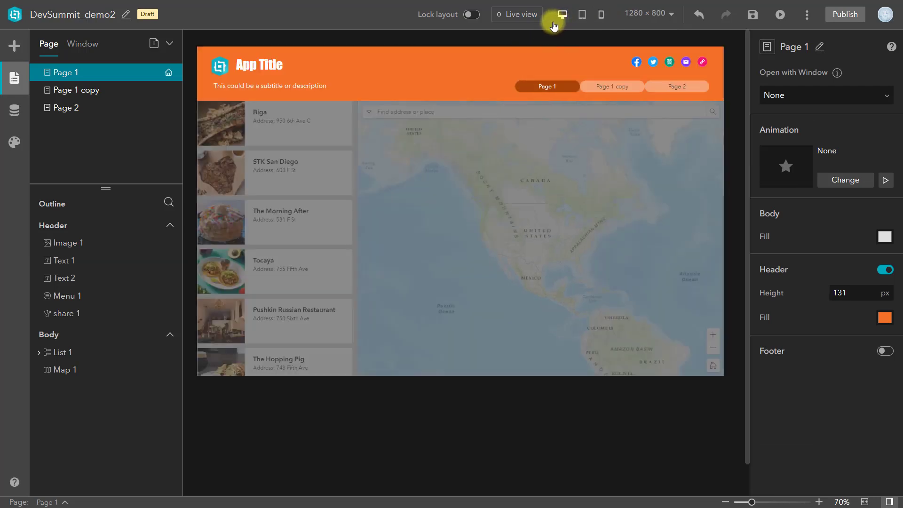
pyautogui.click(601, 16)
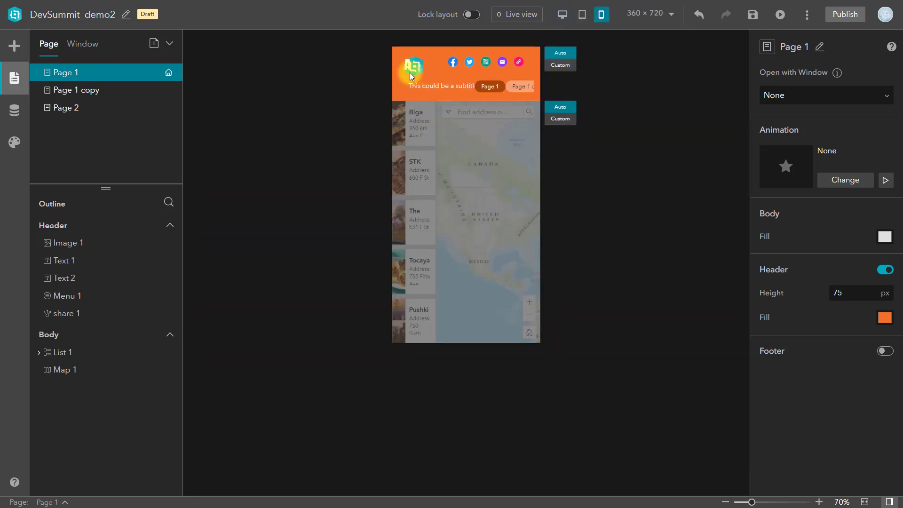
pyautogui.click(562, 15)
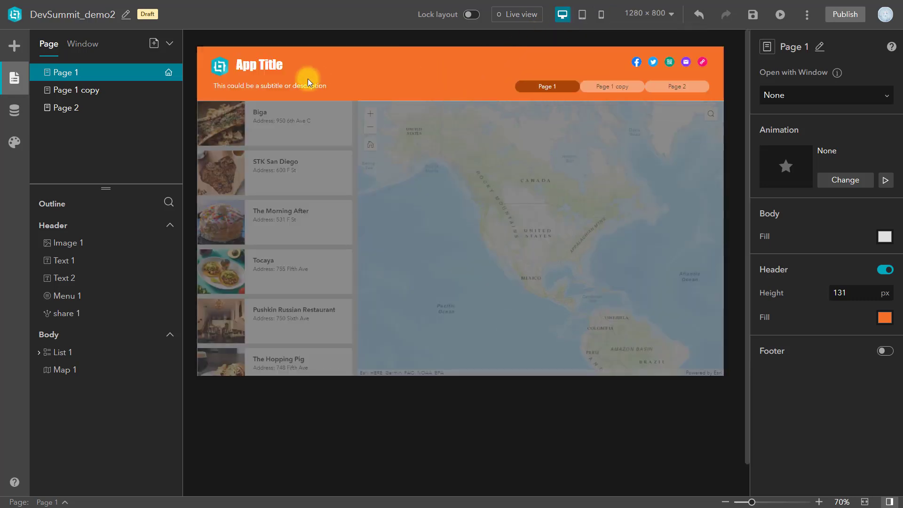
# Set the units of the App Title text's width and height to pixels after checking it in the small-screen layout
pyautogui.click(267, 69)
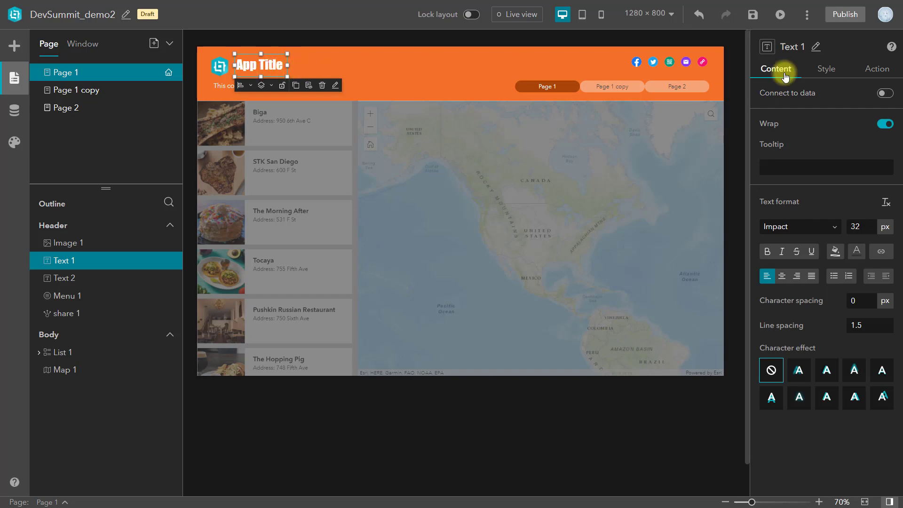
pyautogui.click(826, 72)
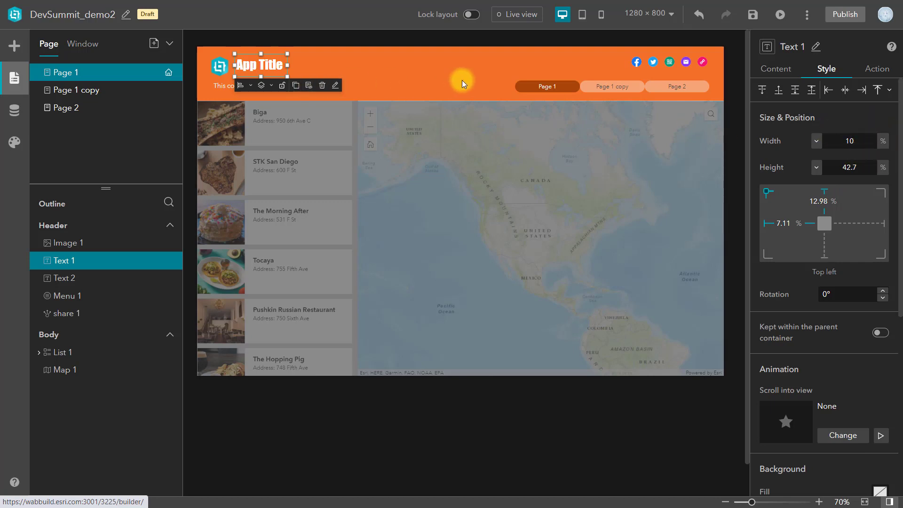
pyautogui.click(604, 17)
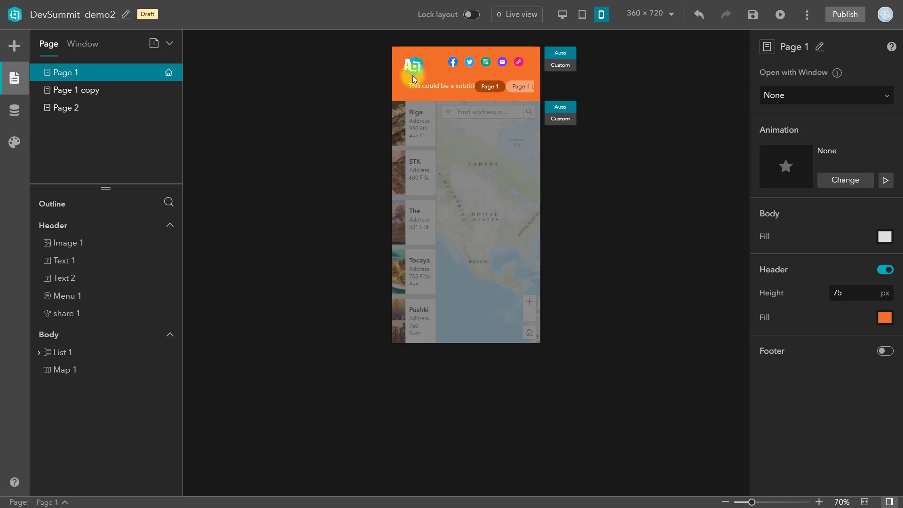
pyautogui.click(562, 14)
pyautogui.click(825, 66)
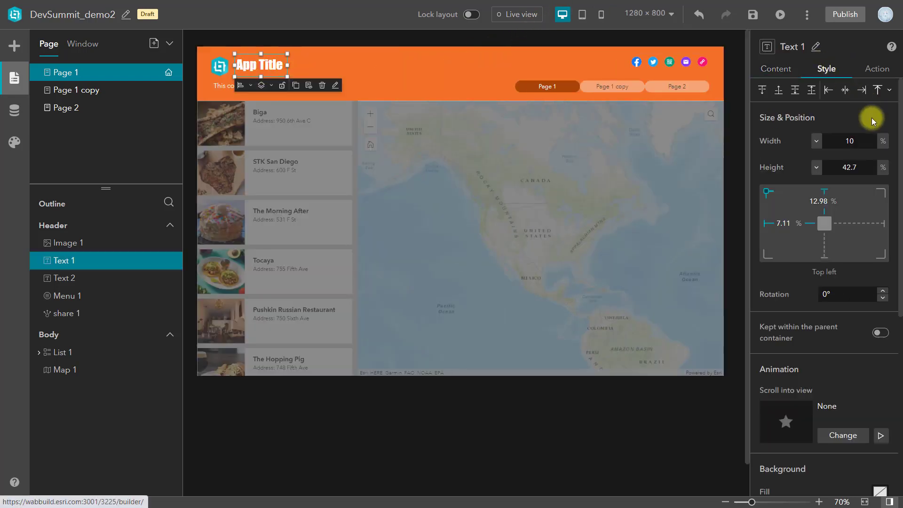
pyautogui.click(887, 170)
pyautogui.click(880, 185)
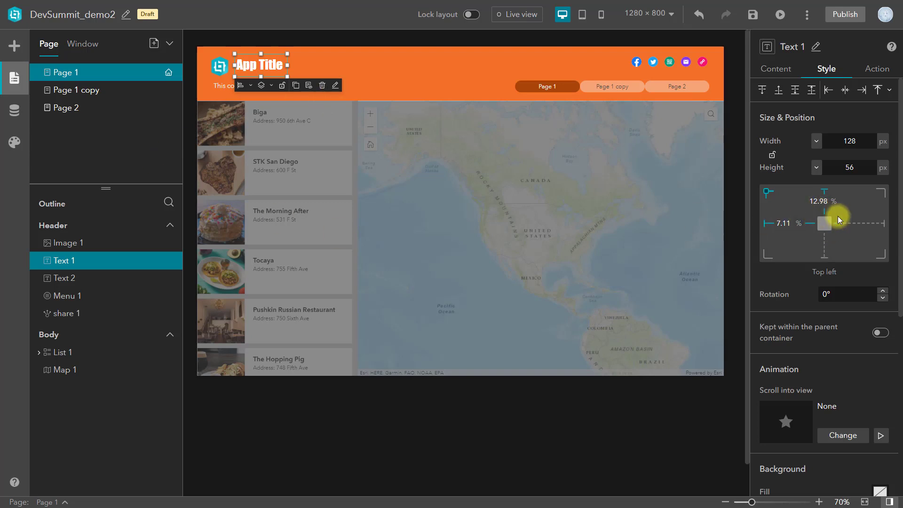
# Compare the size and position settings of the header logo and the App Title text
pyautogui.click(220, 69)
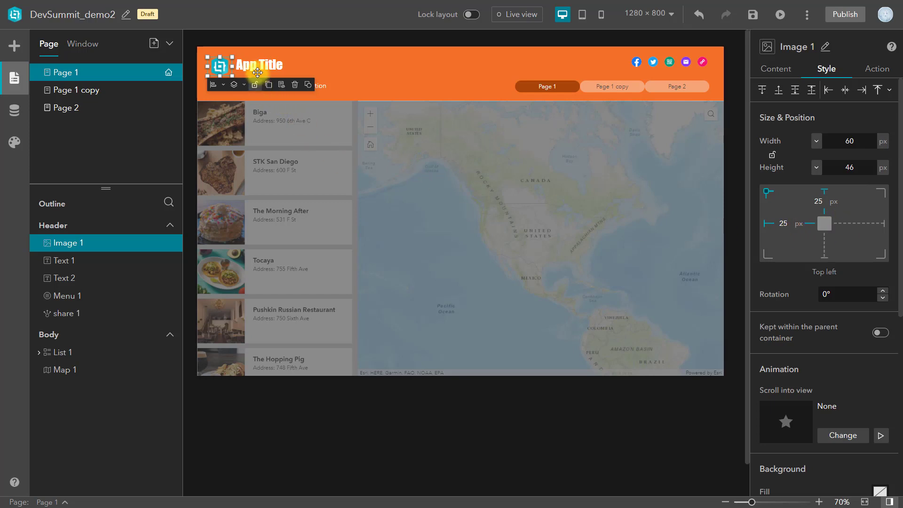
pyautogui.click(275, 65)
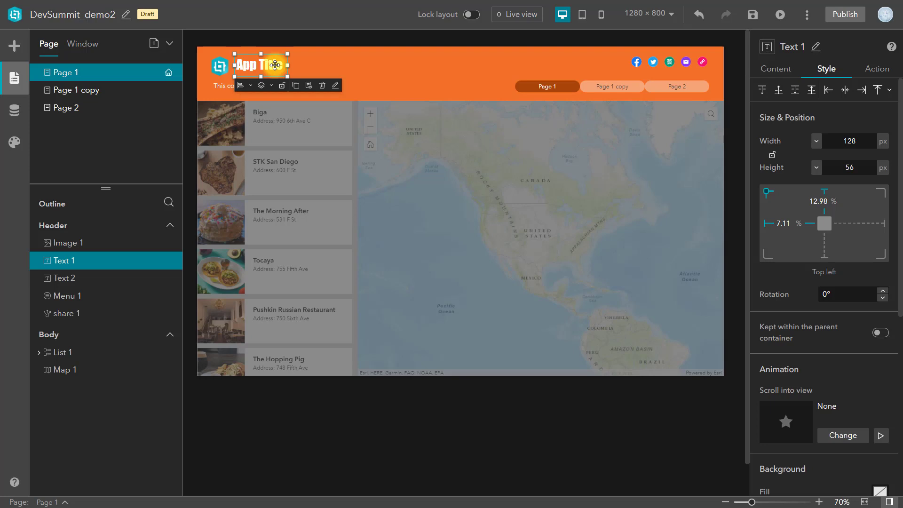
pyautogui.click(217, 64)
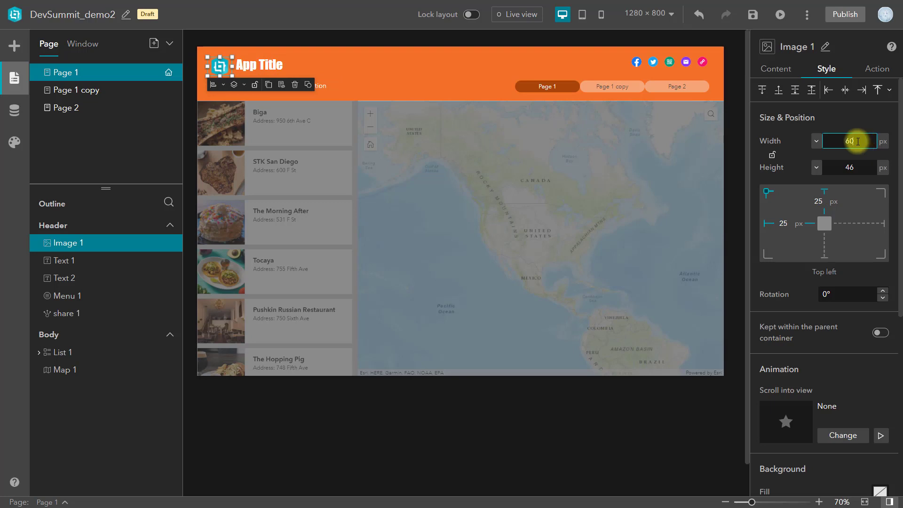
# Set the units of the App Title text's left and top offsets to pixels in the large-screen layout
pyautogui.doubleClick(847, 141)
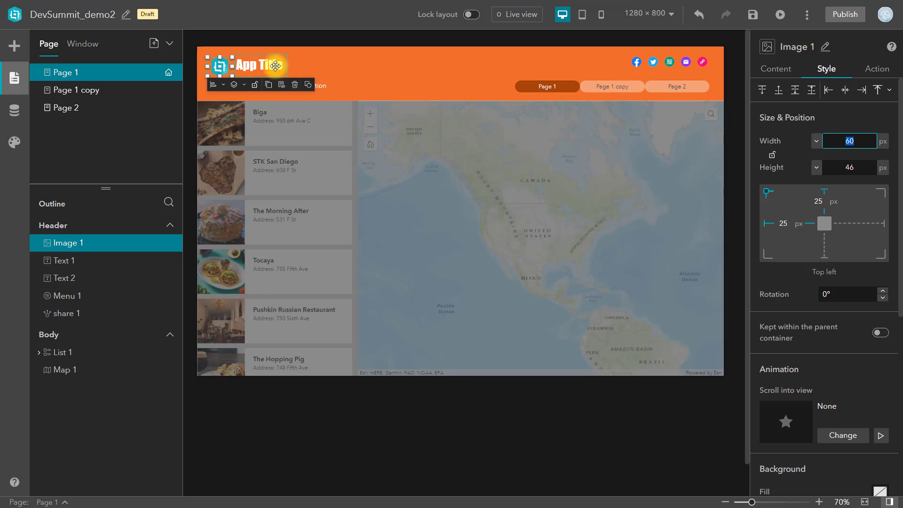
pyautogui.click(251, 67)
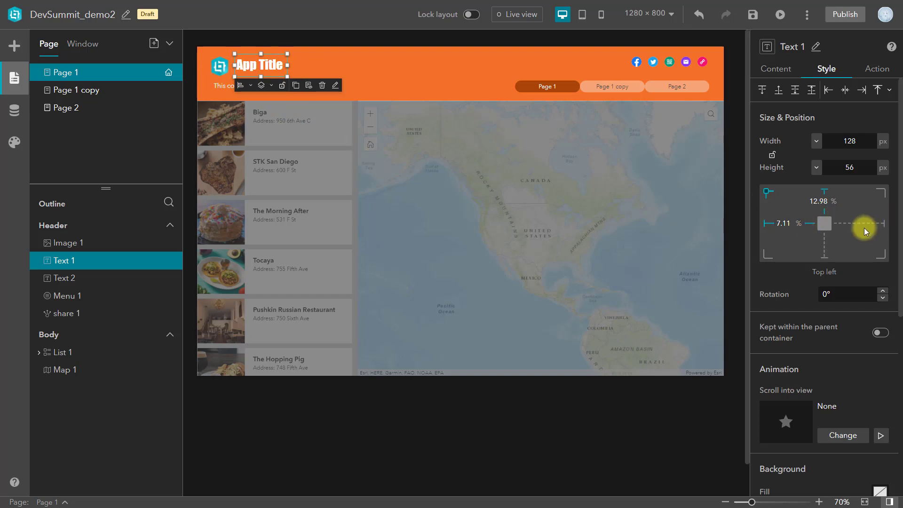
pyautogui.click(799, 224)
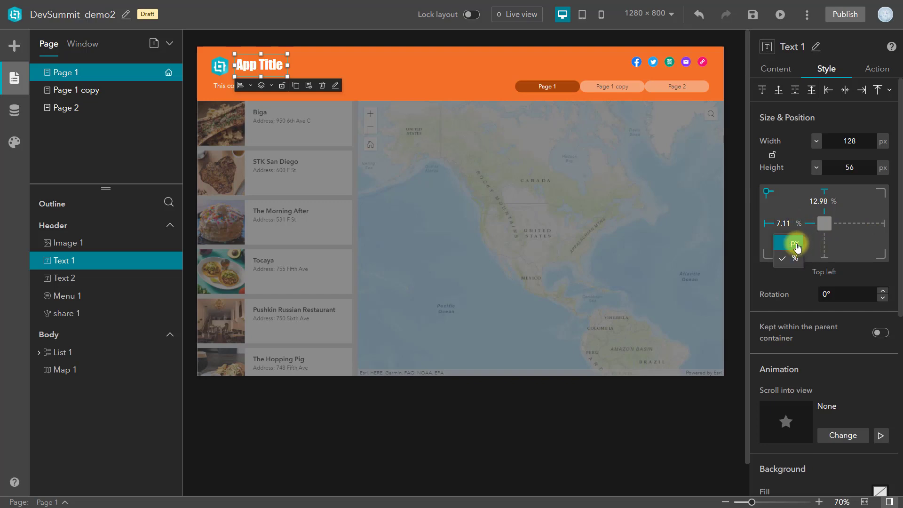
pyautogui.click(795, 245)
pyautogui.click(833, 201)
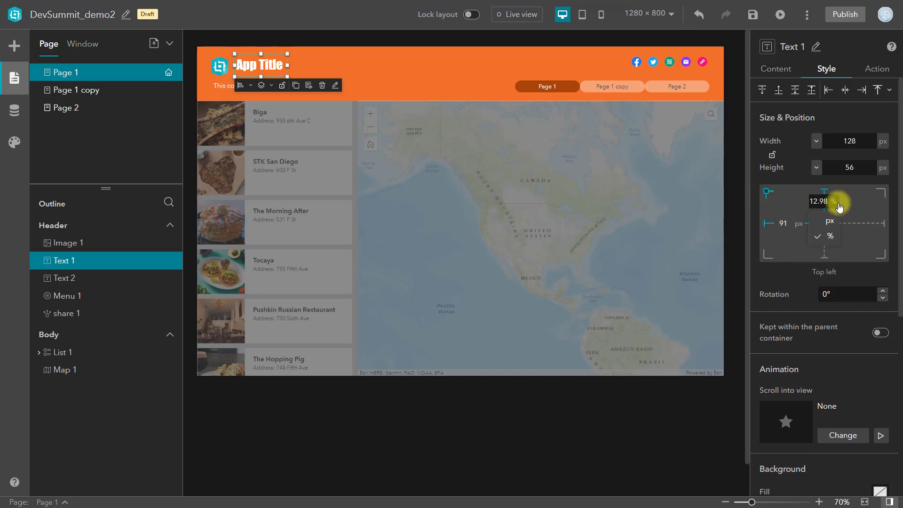
pyautogui.click(835, 224)
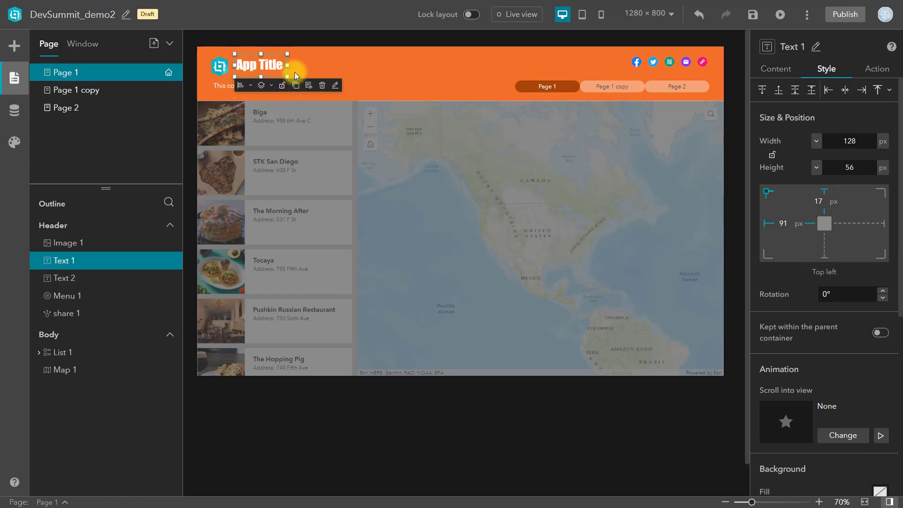
# Enable the Custom layout for the header in the small-screen (360 × 720) view
pyautogui.click(602, 21)
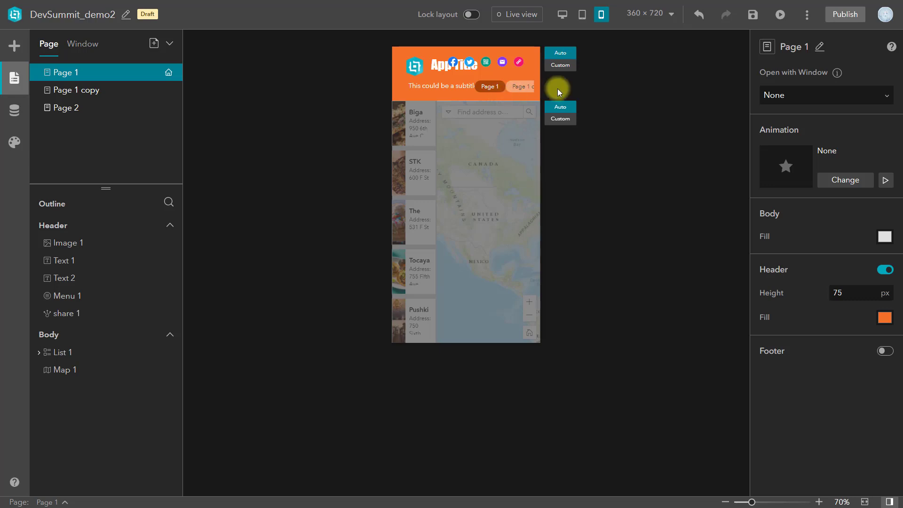
pyautogui.click(562, 69)
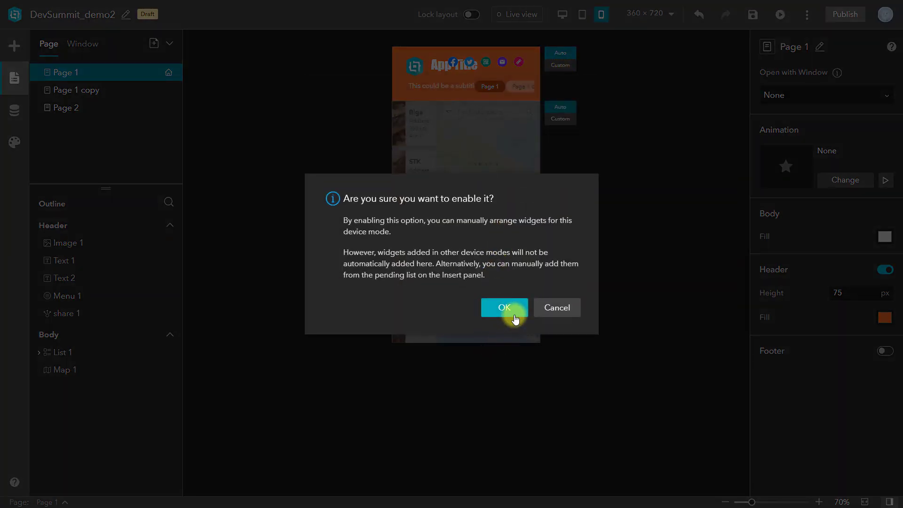
pyautogui.click(514, 318)
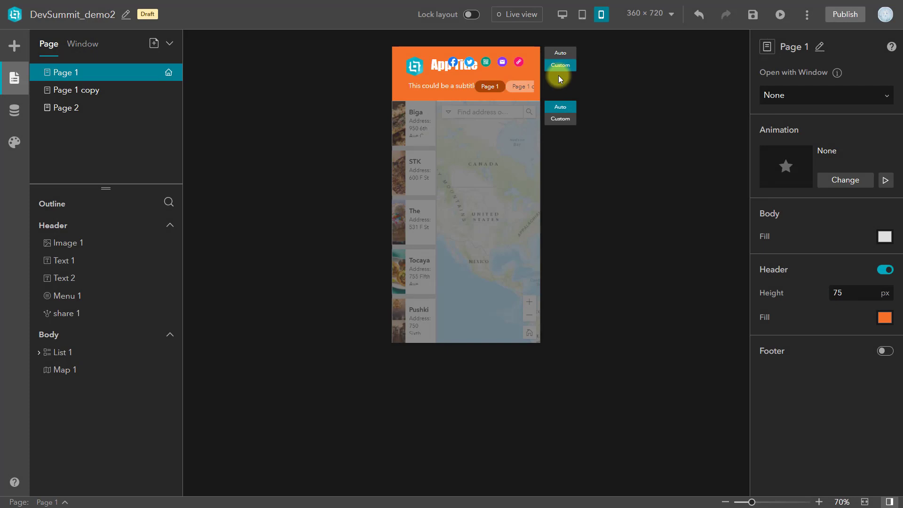
# Try the Popup share type on the header's share widget, compare it in the large-screen layout, and undo the change
pyautogui.click(509, 69)
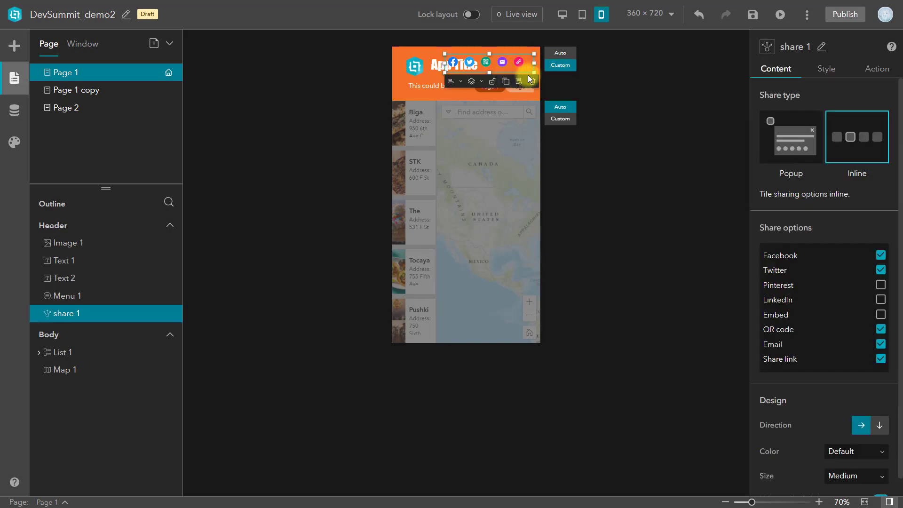
pyautogui.click(801, 139)
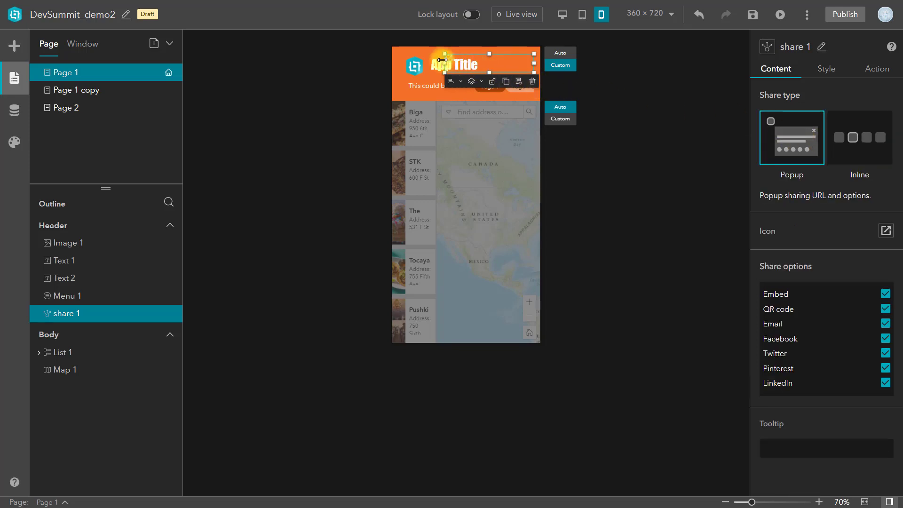
pyautogui.click(509, 67)
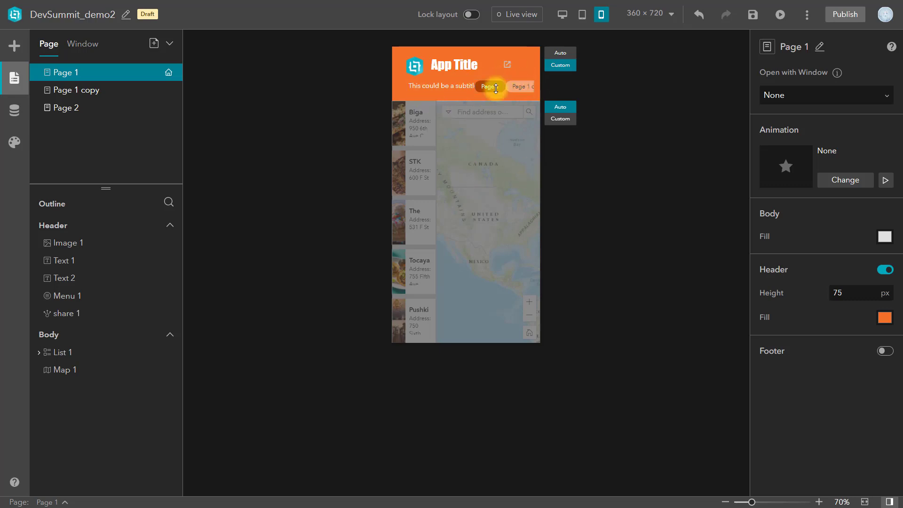
pyautogui.click(563, 14)
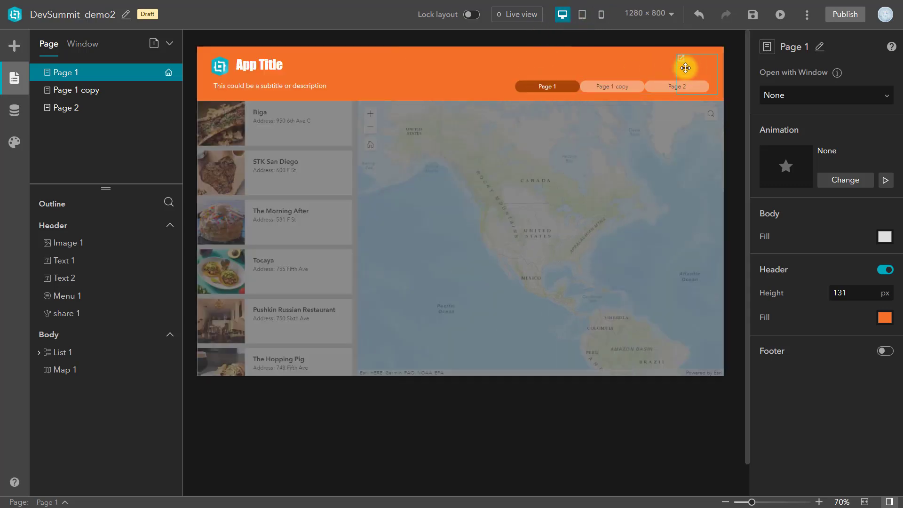
pyautogui.click(600, 15)
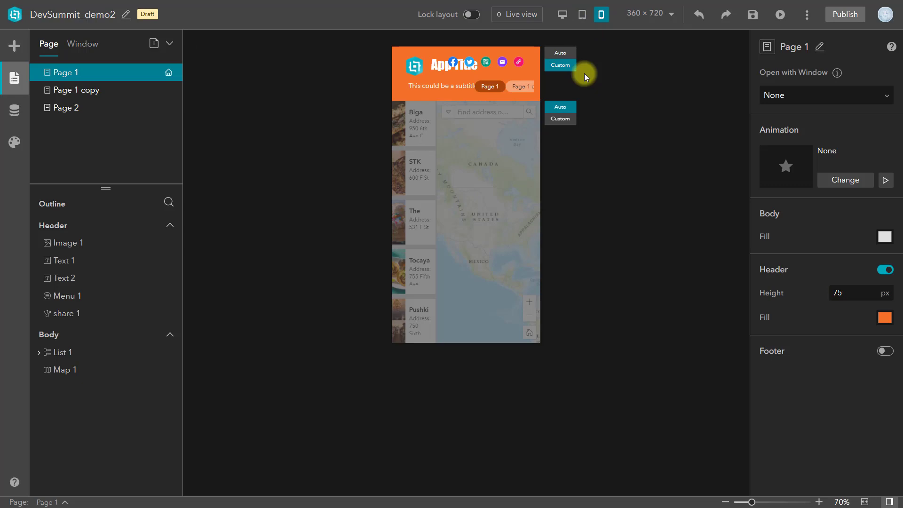
# Move the inline share widget to the pending list in the small-screen layout and check the large-screen header
pyautogui.click(518, 72)
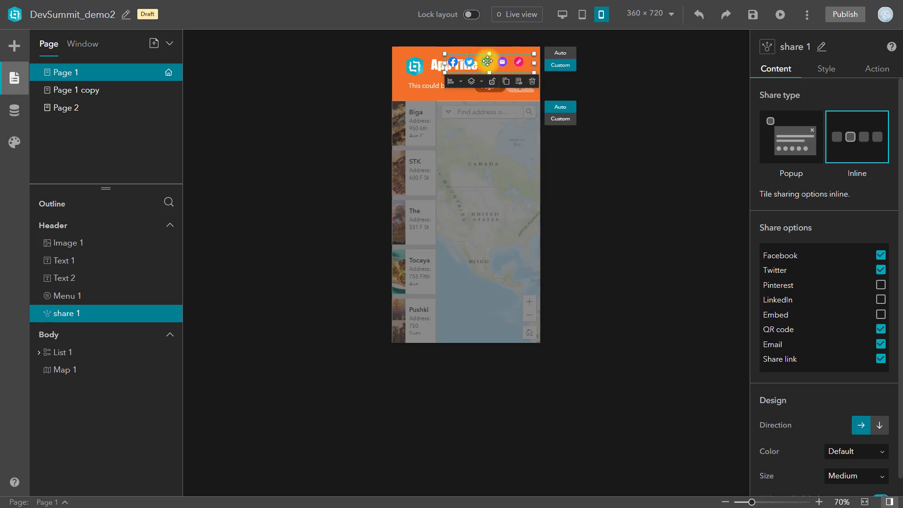
pyautogui.click(520, 88)
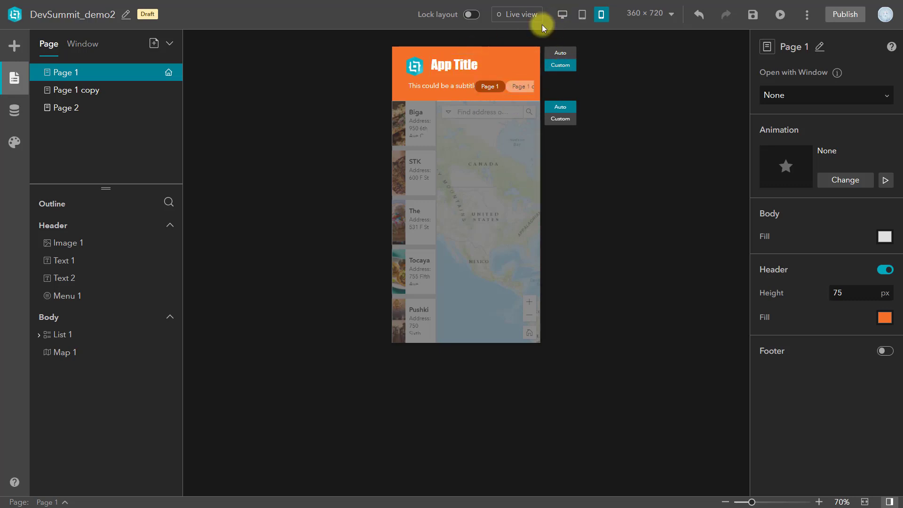
pyautogui.click(563, 15)
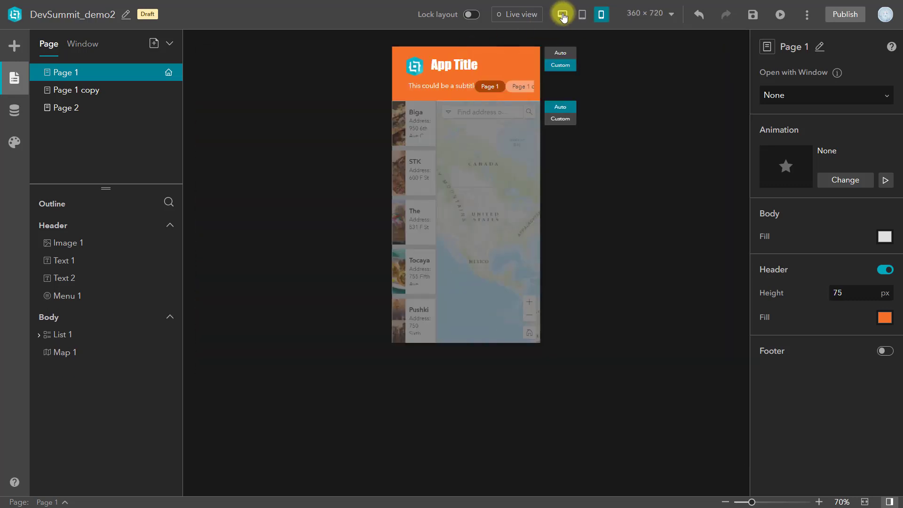
pyautogui.click(512, 80)
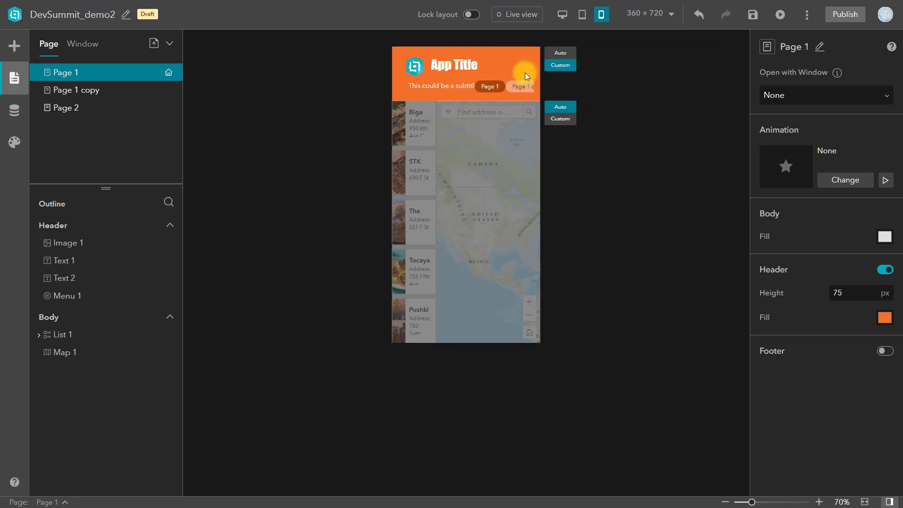
# Add a new Share widget to the small-screen header and shrink it beside the App Title
pyautogui.click(14, 47)
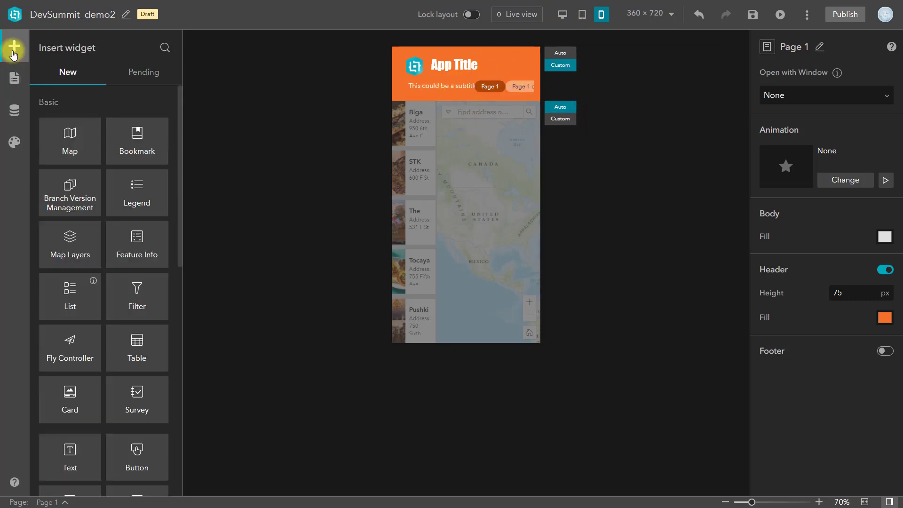
pyautogui.scroll(-7, 136, 310)
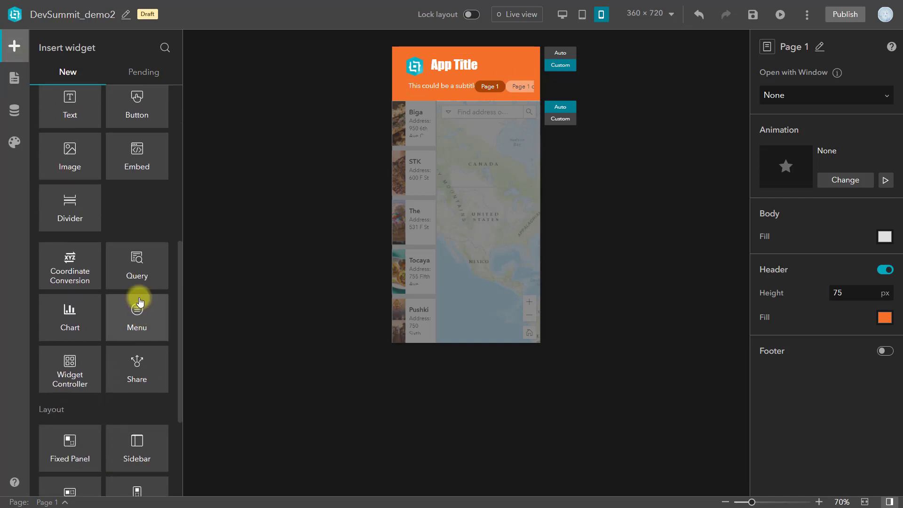
pyautogui.moveTo(141, 370); pyautogui.dragTo(503, 57)
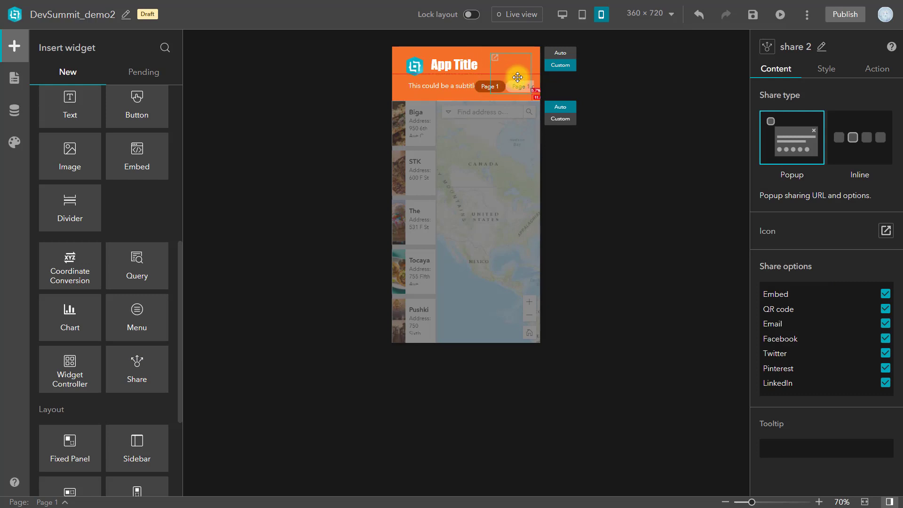
pyautogui.moveTo(532, 94); pyautogui.dragTo(509, 61)
# Set the new share widget's icon size to 24
pyautogui.click(886, 231)
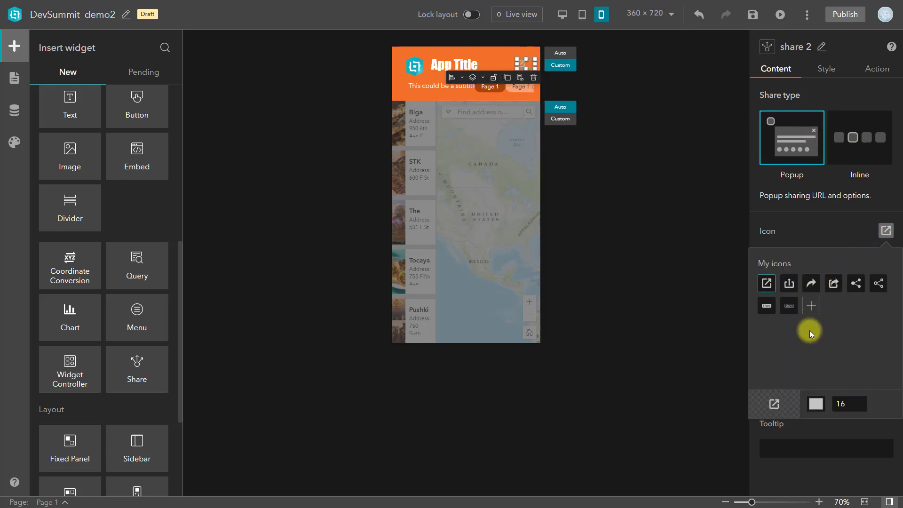
pyautogui.doubleClick(845, 403)
pyautogui.press('BackSpace')
pyautogui.write('24')
pyautogui.click(556, 77)
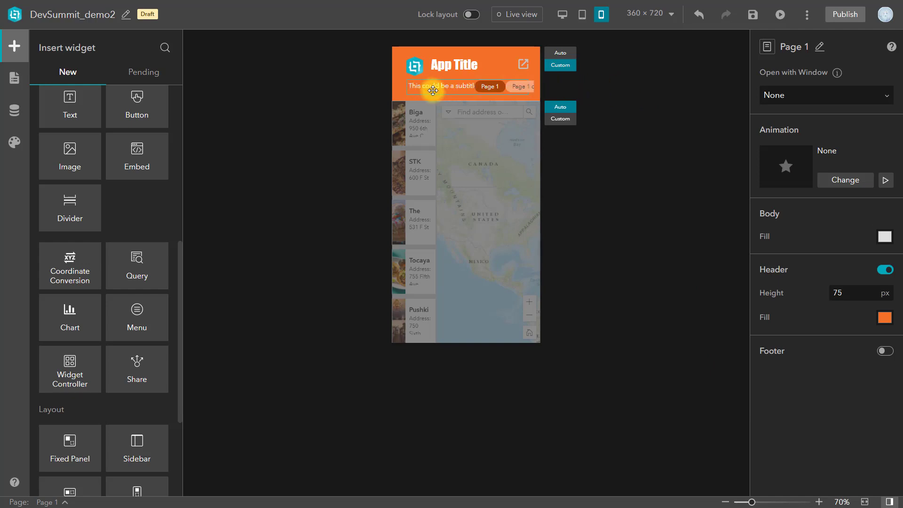
# Move the subtitle text and the horizontal page menu to the pending list in the small-screen layout
pyautogui.click(457, 91)
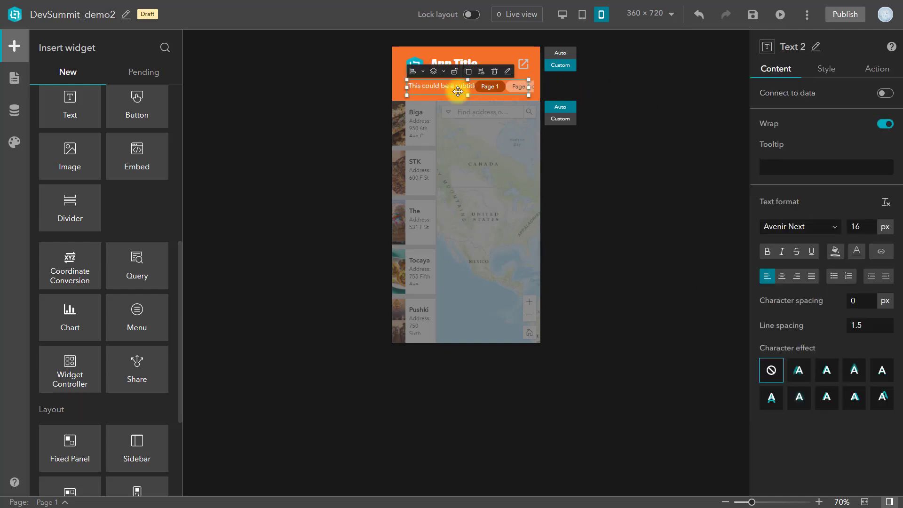
pyautogui.click(482, 75)
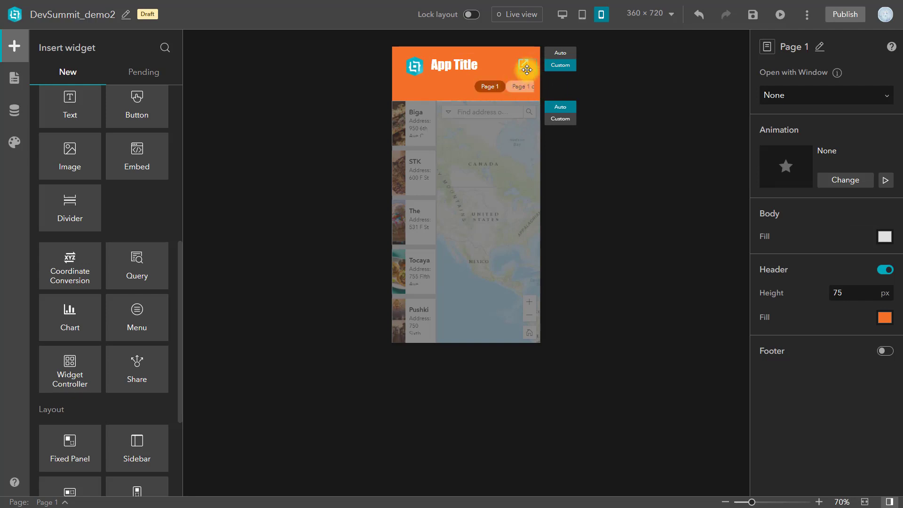
pyautogui.click(514, 90)
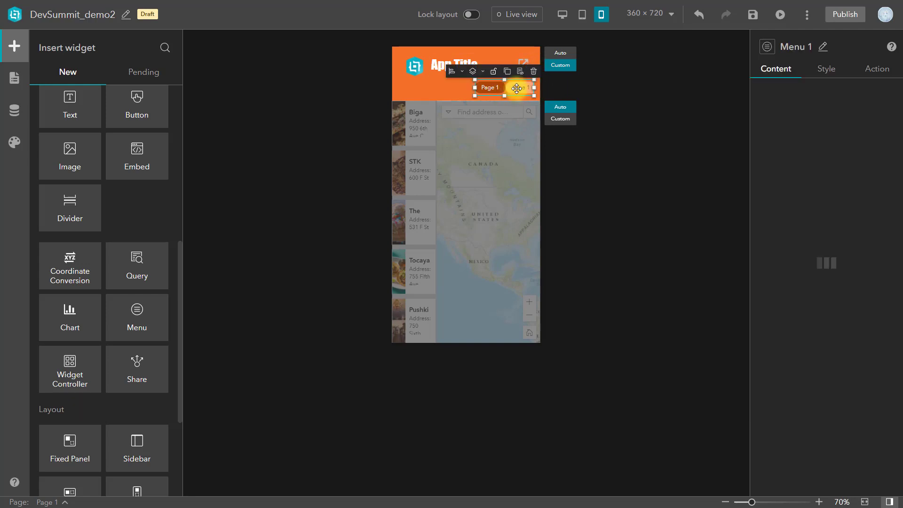
pyautogui.click(522, 70)
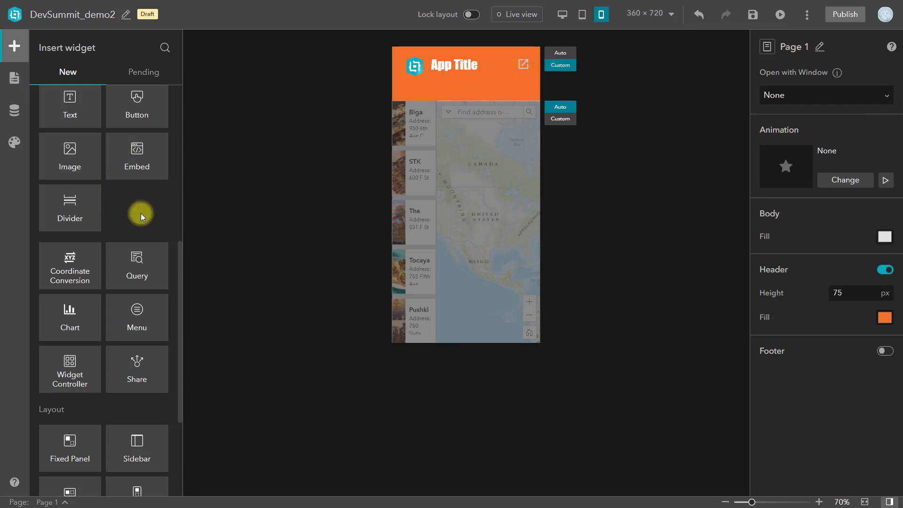
# Add a Menu widget of type Icon to the small-screen header below the title and narrow it toward the header's right side
pyautogui.moveTo(139, 316); pyautogui.dragTo(473, 86)
pyautogui.click(859, 97)
pyautogui.click(853, 121)
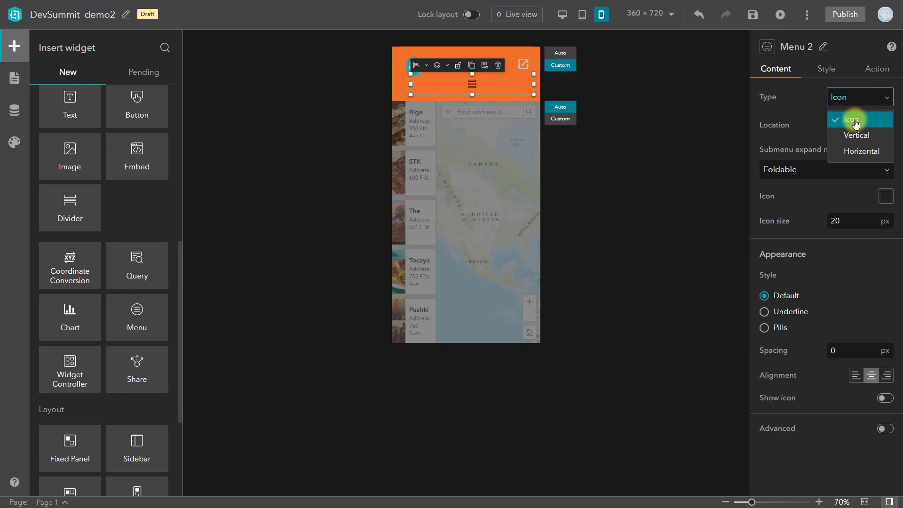
pyautogui.click(854, 121)
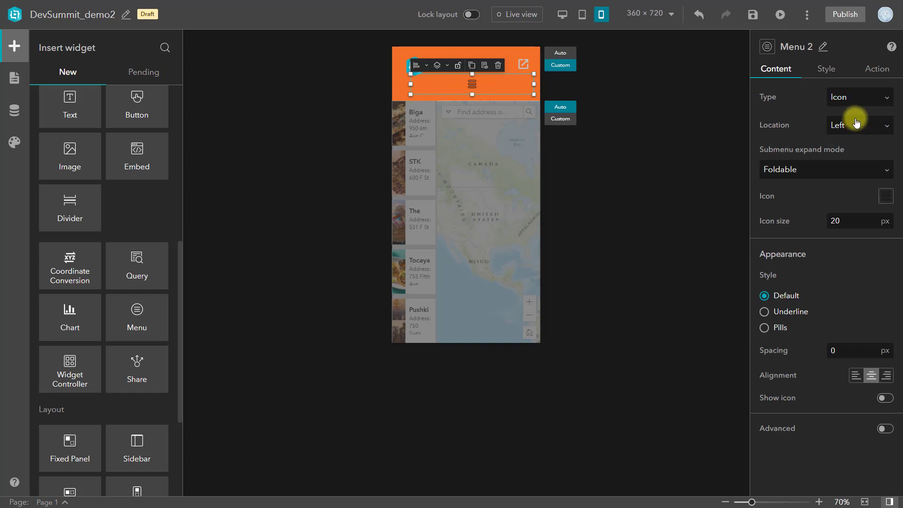
pyautogui.moveTo(410, 84); pyautogui.dragTo(501, 91)
# Set the new menu widget's icon color to the white theme color
pyautogui.click(885, 196)
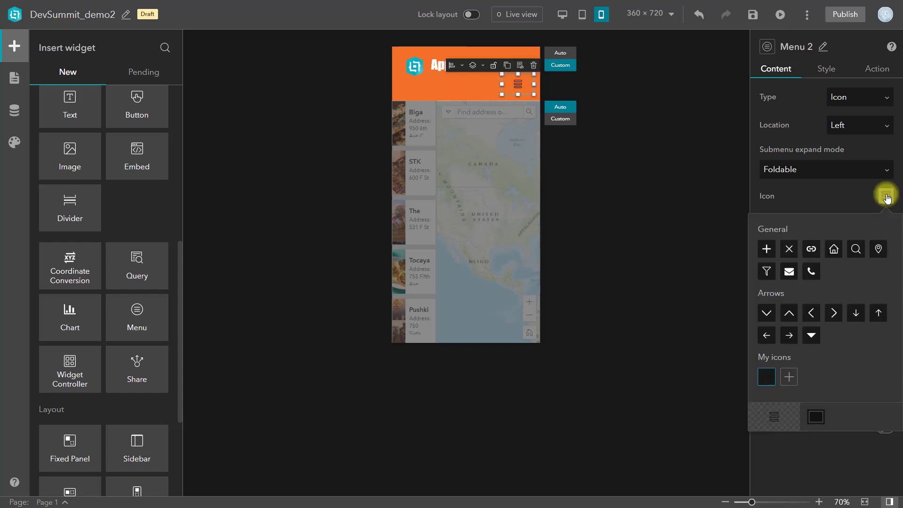
pyautogui.click(816, 416)
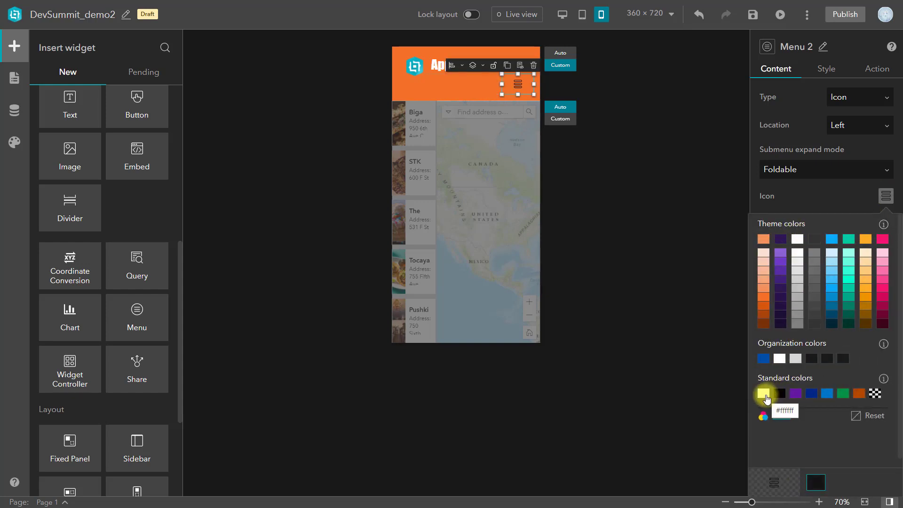
pyautogui.click(797, 239)
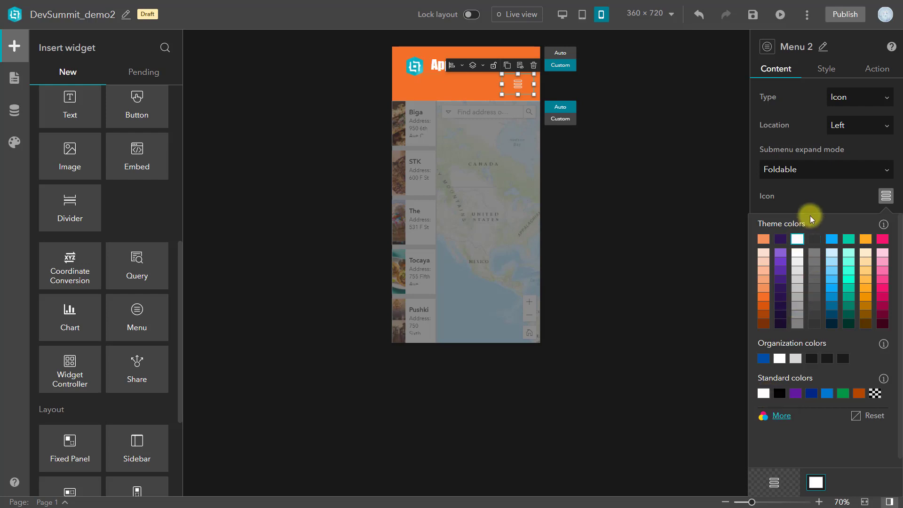
pyautogui.click(813, 205)
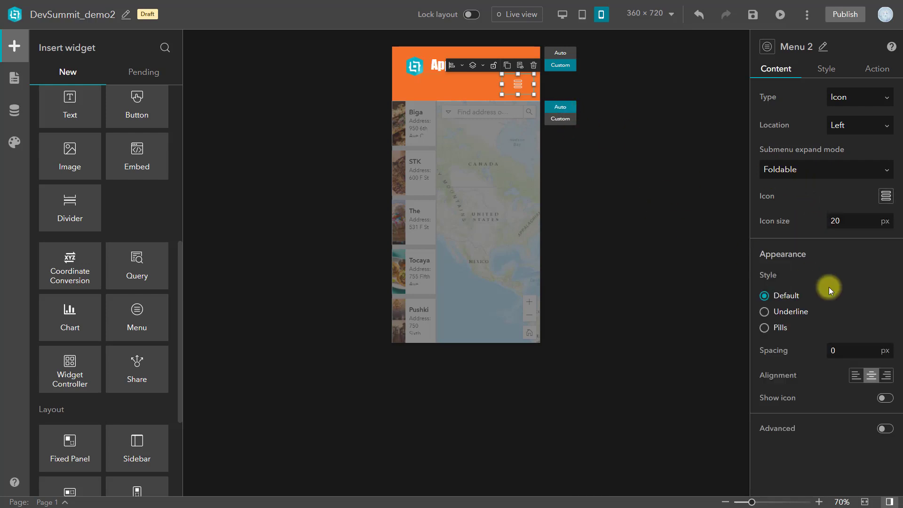
# Narrow the menu icon widget and place the share icon directly to its left in the lower part of the small-screen header
pyautogui.moveTo(502, 85); pyautogui.dragTo(512, 84)
pyautogui.click(529, 64)
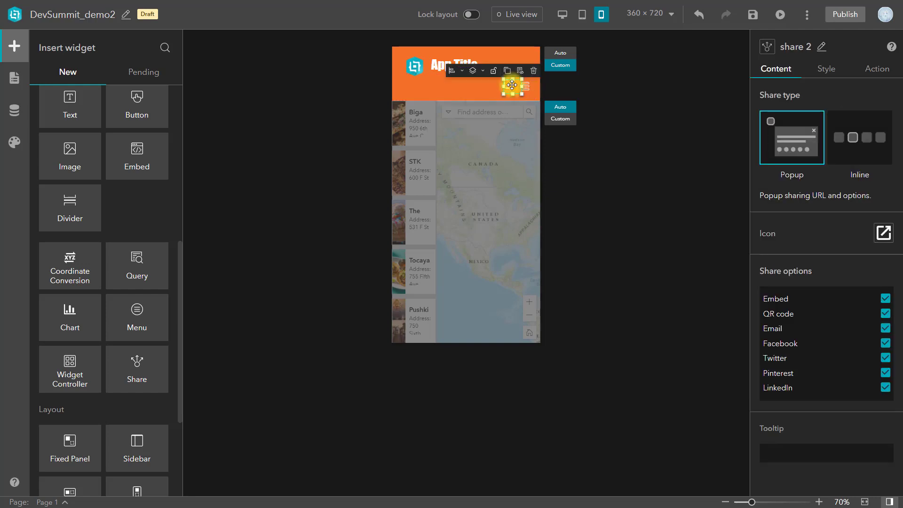
pyautogui.click(566, 85)
pyautogui.moveTo(524, 84); pyautogui.dragTo(527, 83)
pyautogui.click(592, 92)
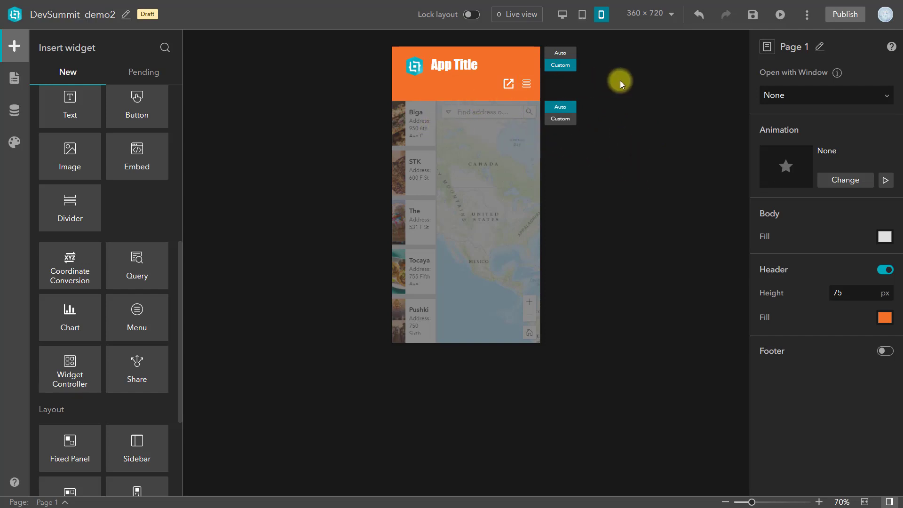
# Review the pending widgets of the small-screen layout
pyautogui.click(143, 73)
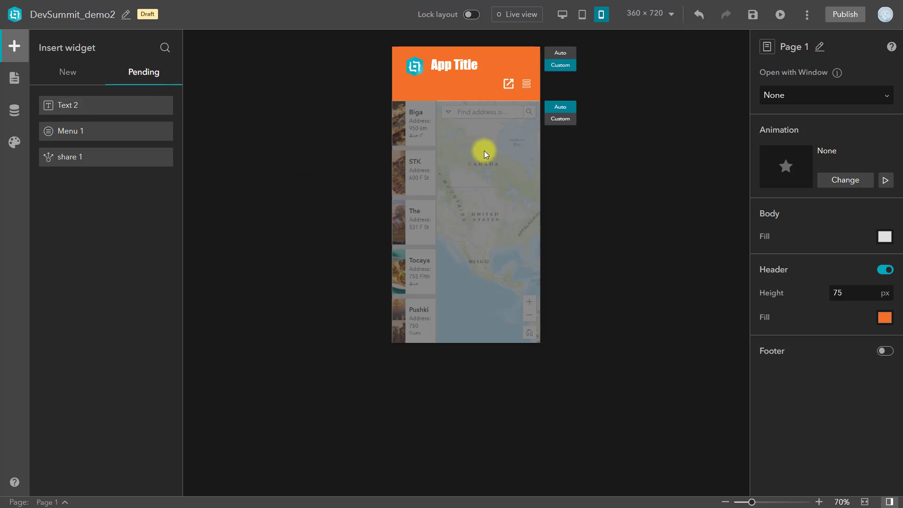
# Switch to the large-screen layout and leave header editing to work on the page body
pyautogui.click(565, 14)
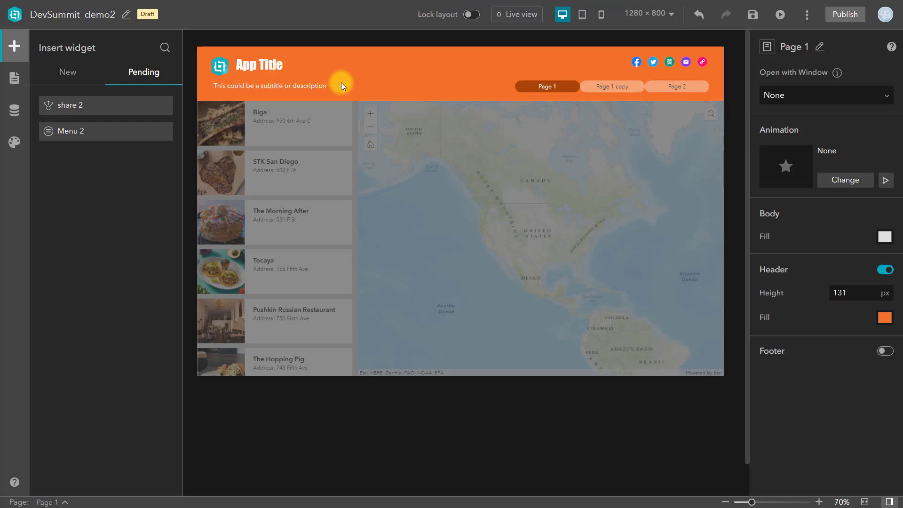
pyautogui.click(471, 135)
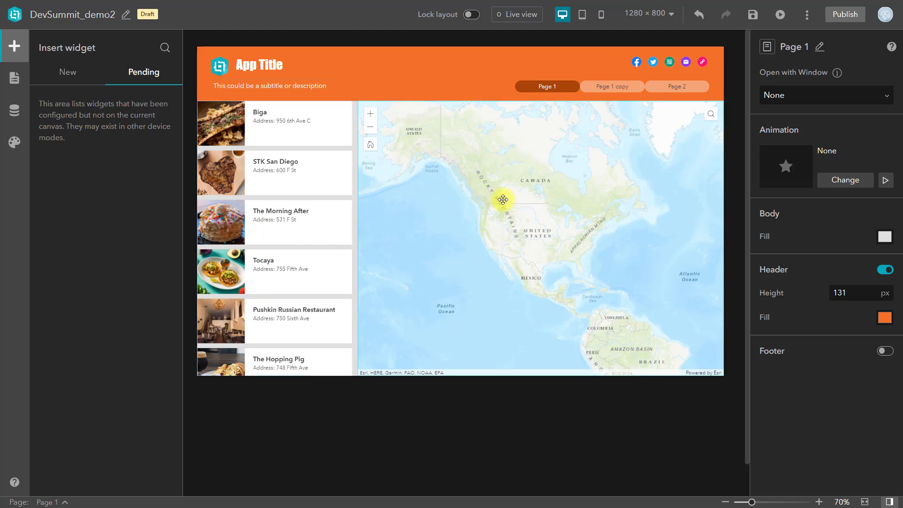
pyautogui.click(492, 247)
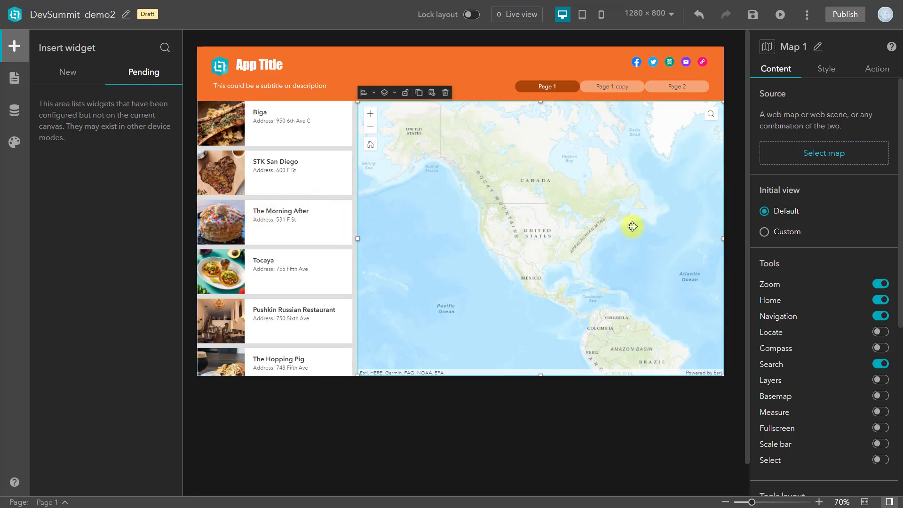
# Set the restaurant list's width to 30% and anchor the list at the top left of the page body
pyautogui.click(340, 240)
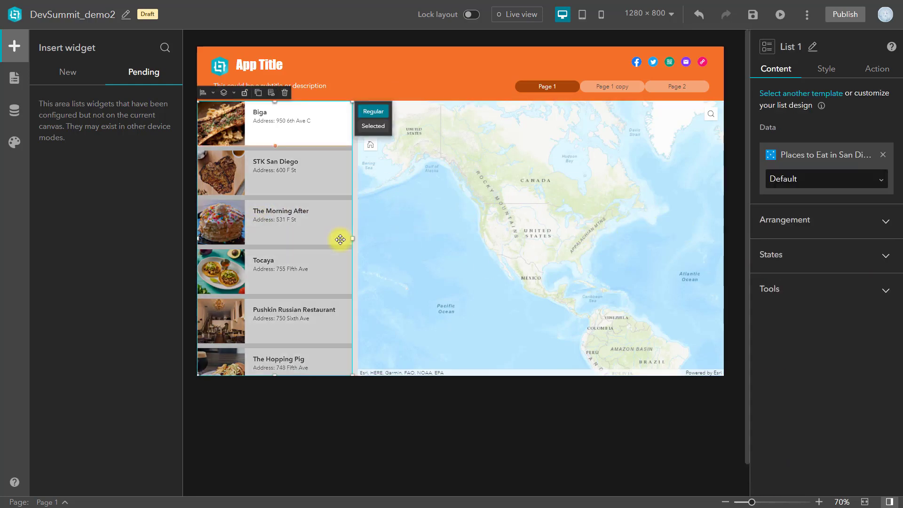
pyautogui.click(827, 71)
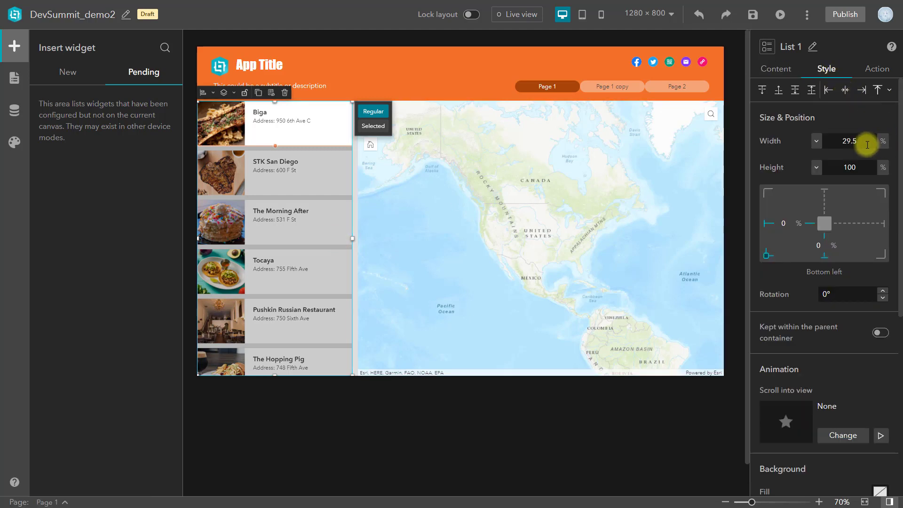
pyautogui.moveTo(863, 141); pyautogui.dragTo(835, 138)
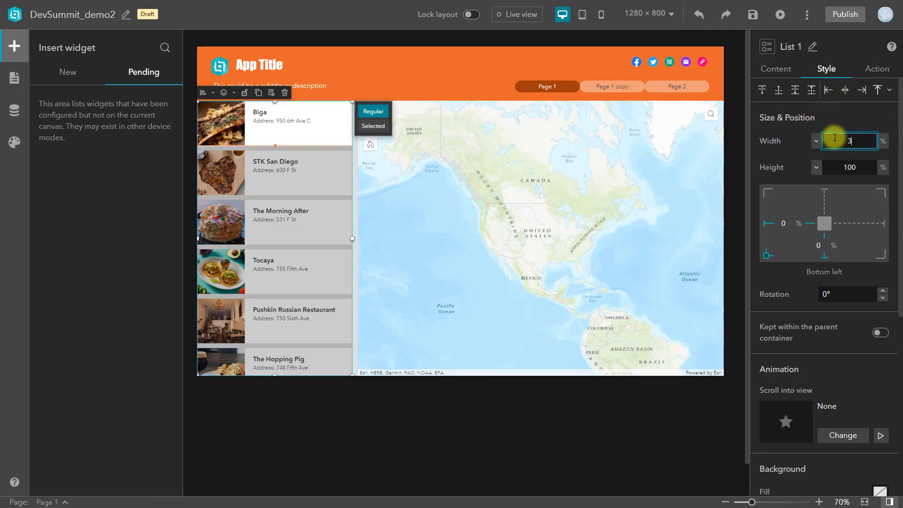
pyautogui.write('30')
pyautogui.press('Return')
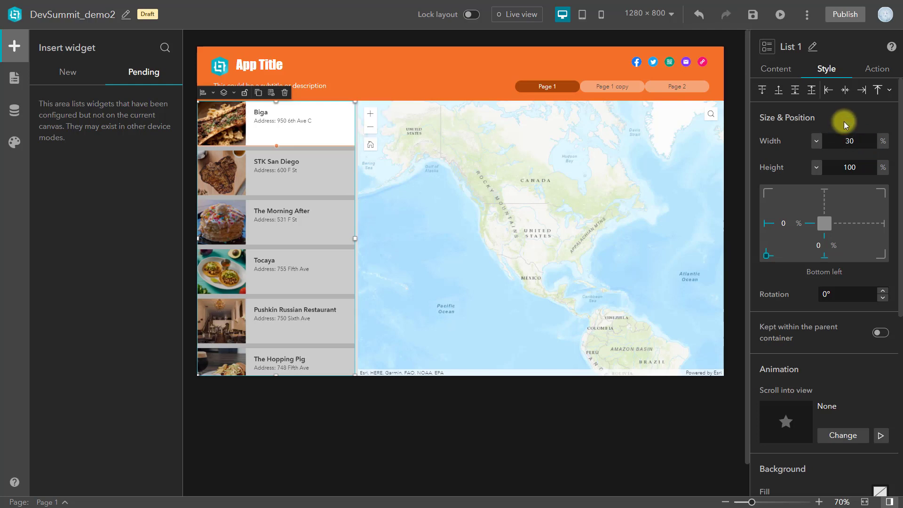
pyautogui.click(824, 193)
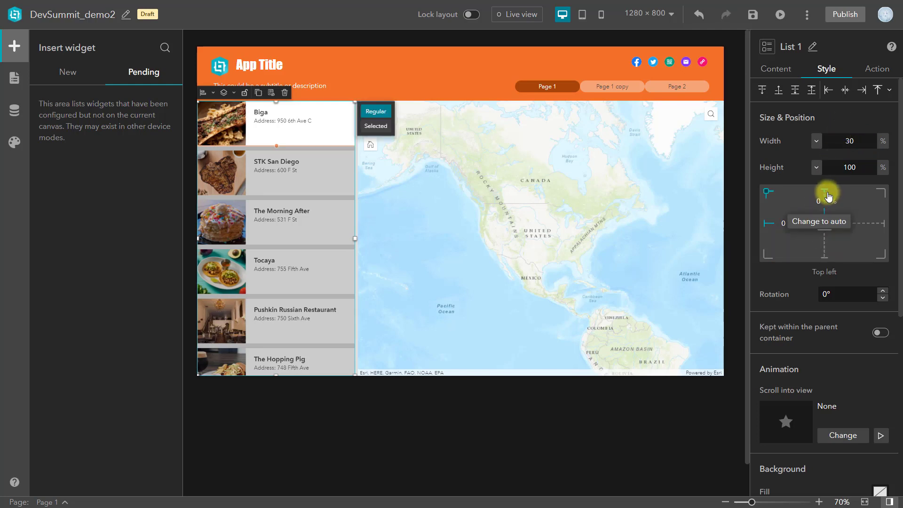
# Set the map's width to 70% and anchor it at the top right of the page body
pyautogui.click(608, 175)
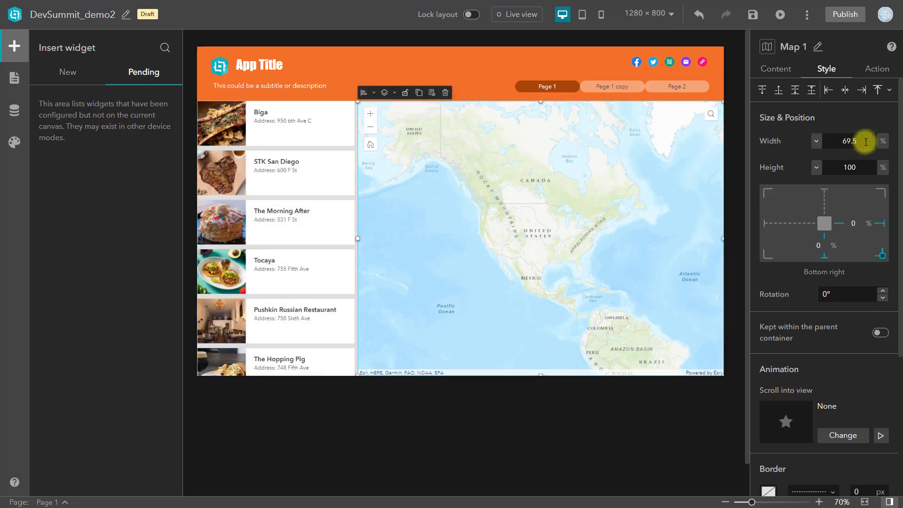
pyautogui.moveTo(855, 141); pyautogui.dragTo(841, 142)
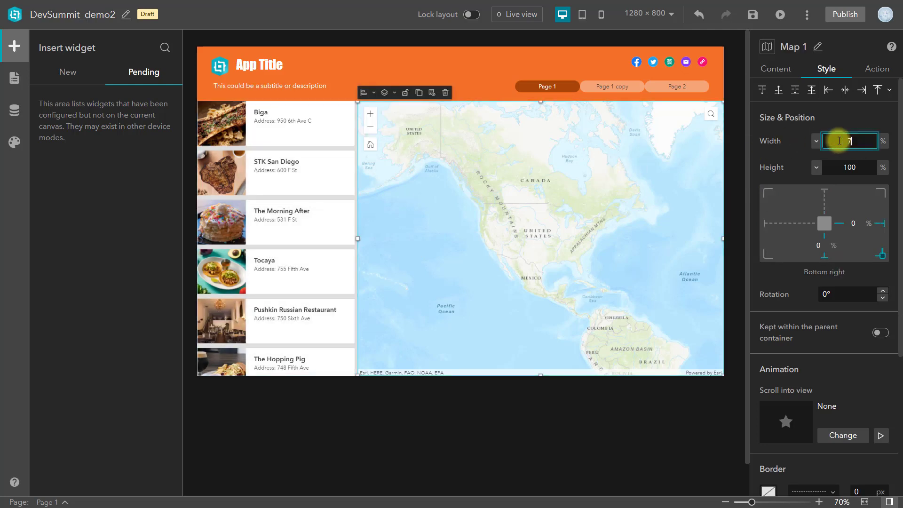
pyautogui.click(852, 129)
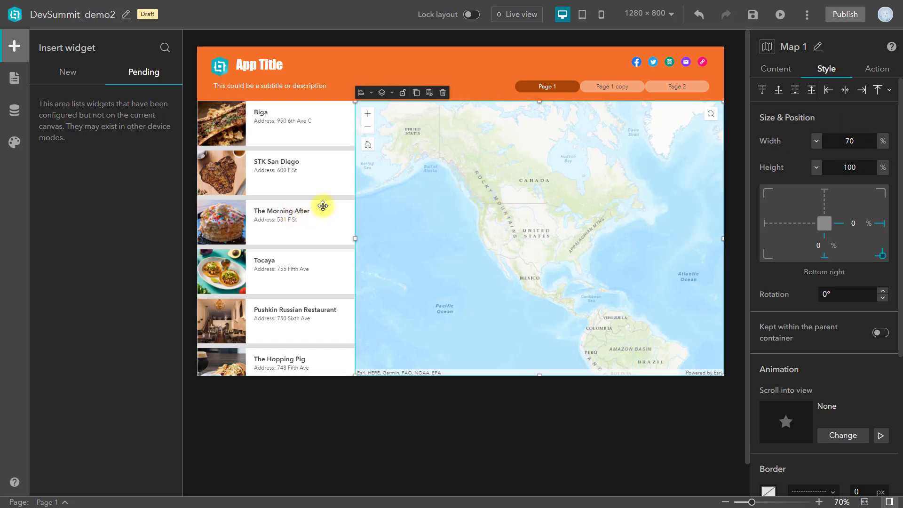
pyautogui.click(826, 208)
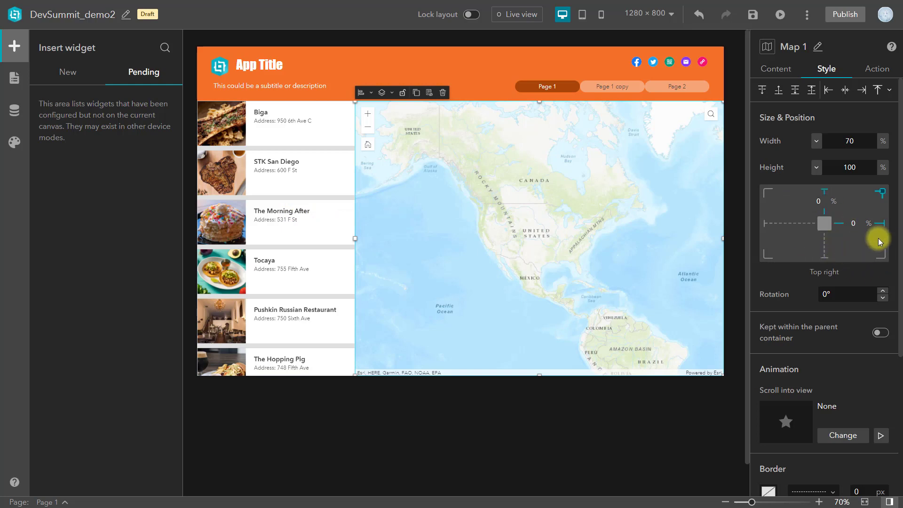
pyautogui.click(819, 201)
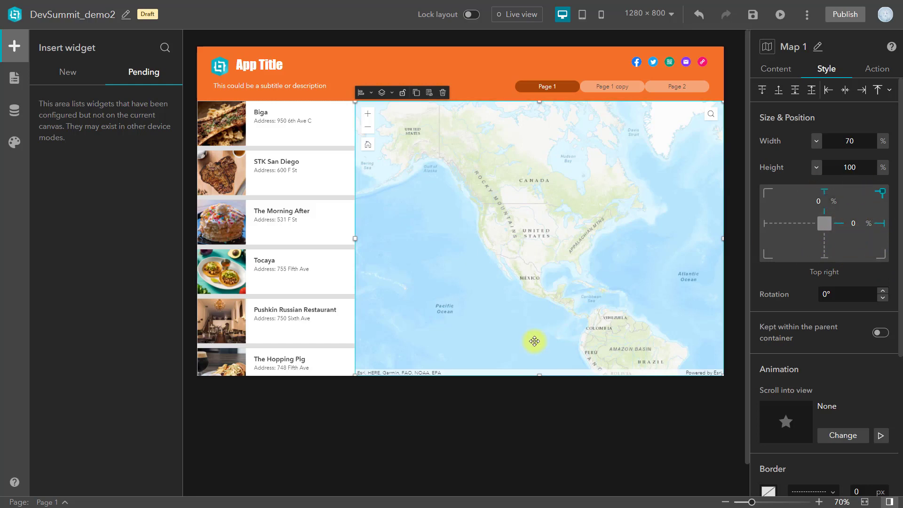
# Check how the list and map adapt at the 1600 × 900 and 1024 × 768 screen resolutions
pyautogui.click(656, 13)
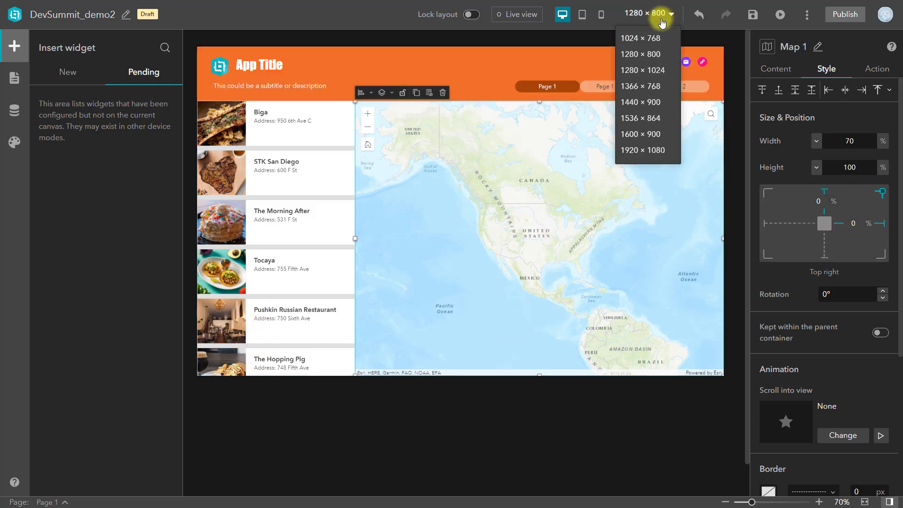
pyautogui.click(654, 134)
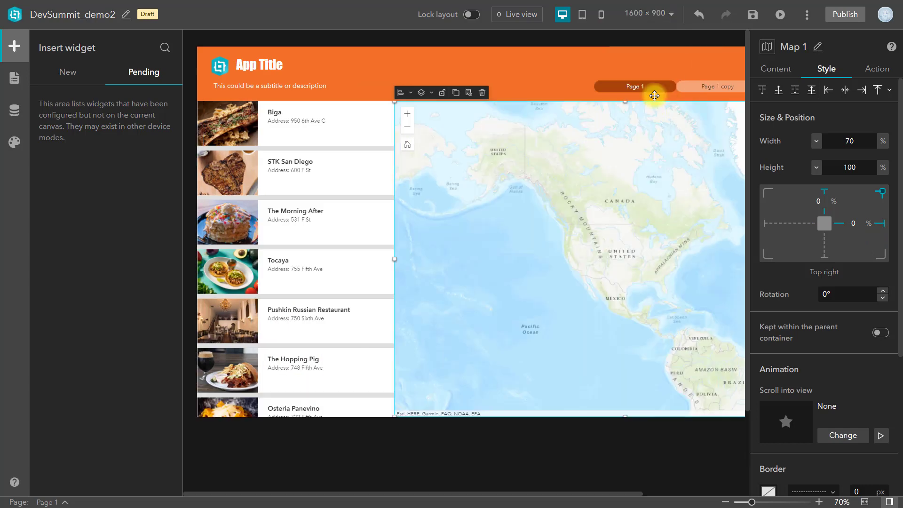
pyautogui.click(670, 14)
pyautogui.click(655, 38)
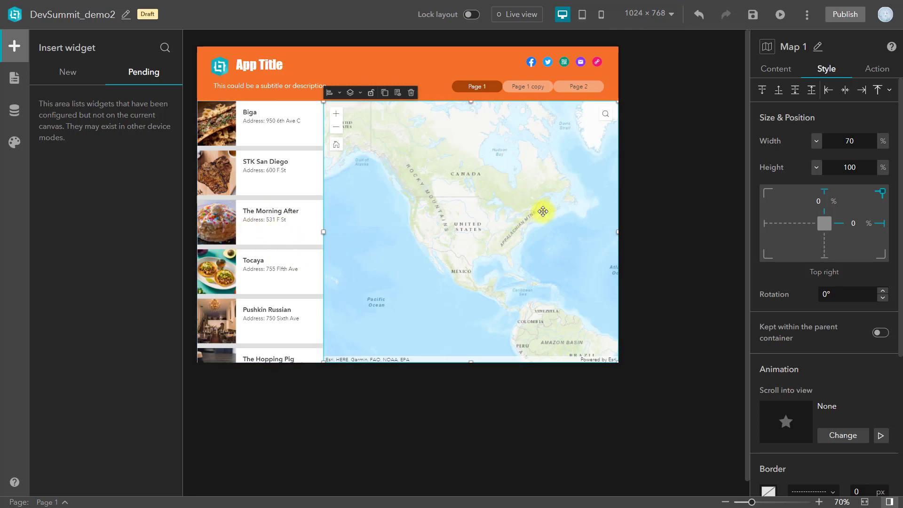
# Switch to the small-screen layout and set its body to a custom layout
pyautogui.click(601, 19)
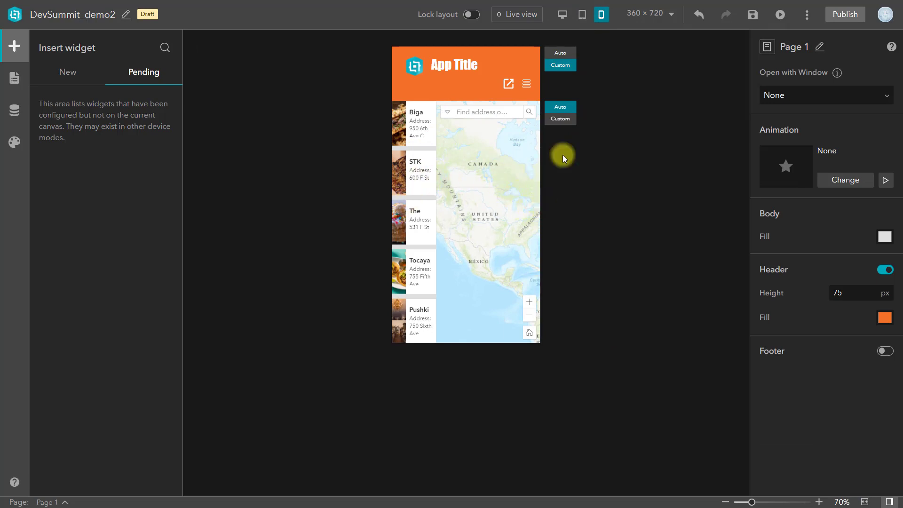
pyautogui.click(568, 120)
pyautogui.click(503, 306)
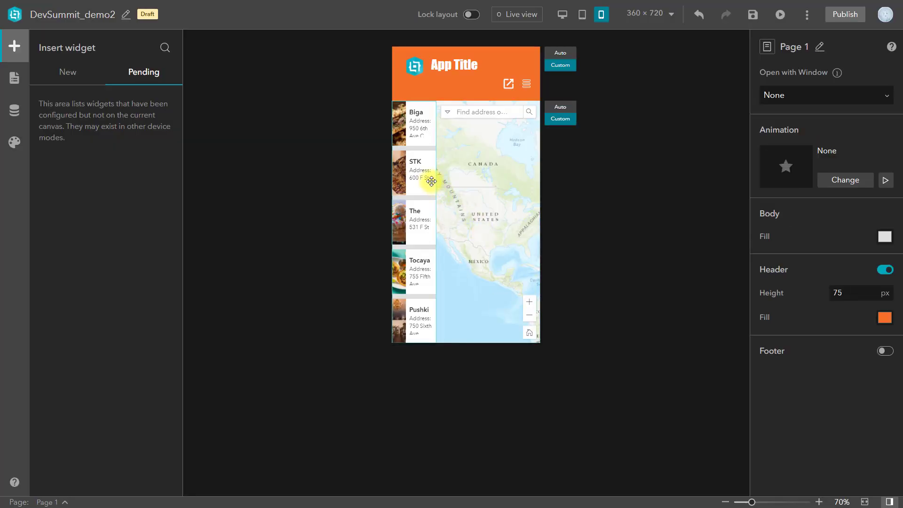
# Shorten the small-screen list from its lower edge and set its width to 100% and its height to 30%
pyautogui.click(420, 190)
pyautogui.moveTo(414, 342); pyautogui.dragTo(414, 181)
pyautogui.click(826, 69)
pyautogui.click(829, 141)
pyautogui.write('100')
pyautogui.press('Return')
pyautogui.click(850, 169)
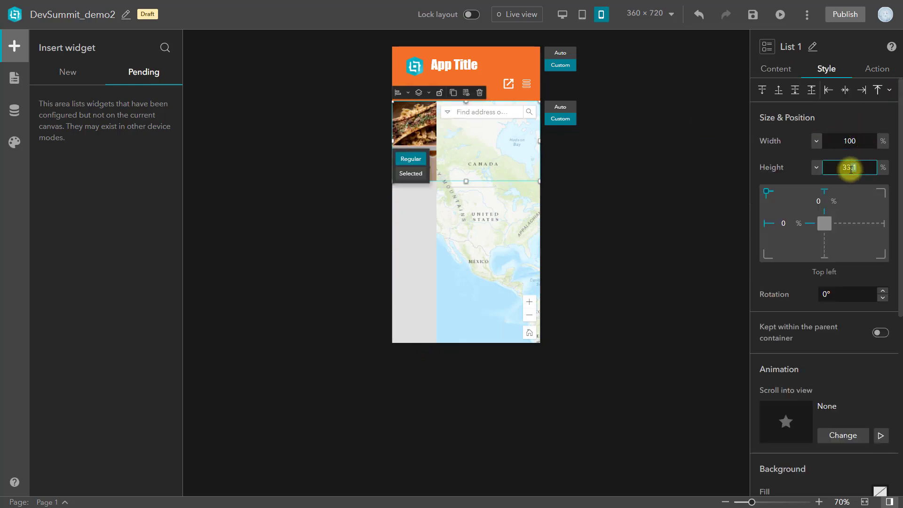
pyautogui.write('30')
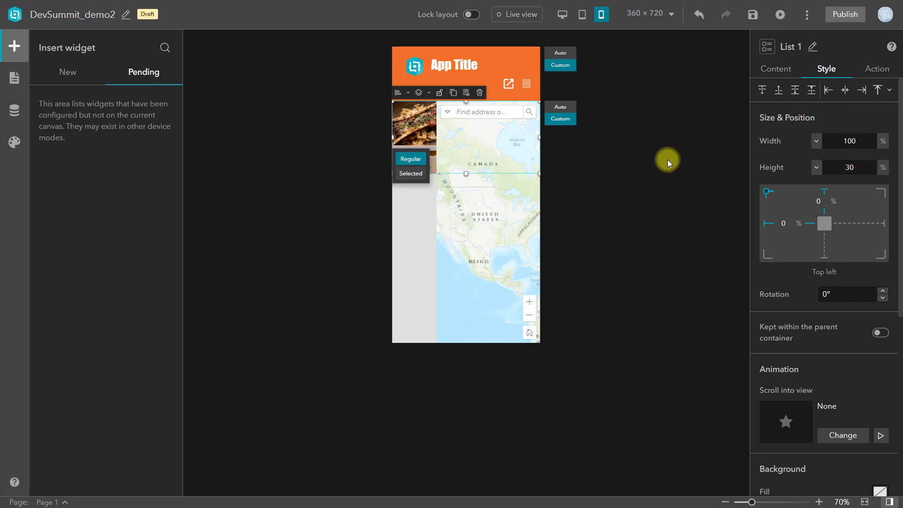
pyautogui.press('Return')
# Set the small-screen map to 100% width and 70% height and anchor it at the bottom right of the body
pyautogui.click(490, 202)
pyautogui.click(838, 141)
pyautogui.write('100')
pyautogui.click(850, 167)
pyautogui.write('70')
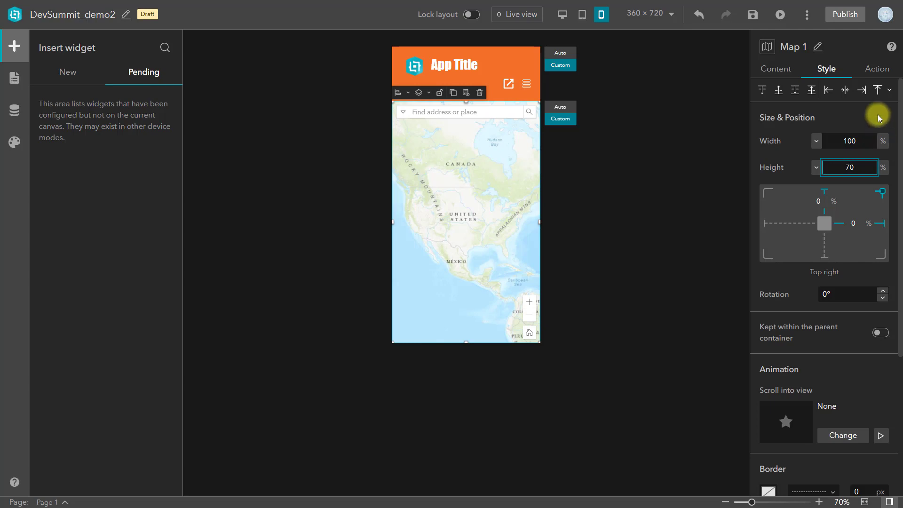
pyautogui.click(824, 245)
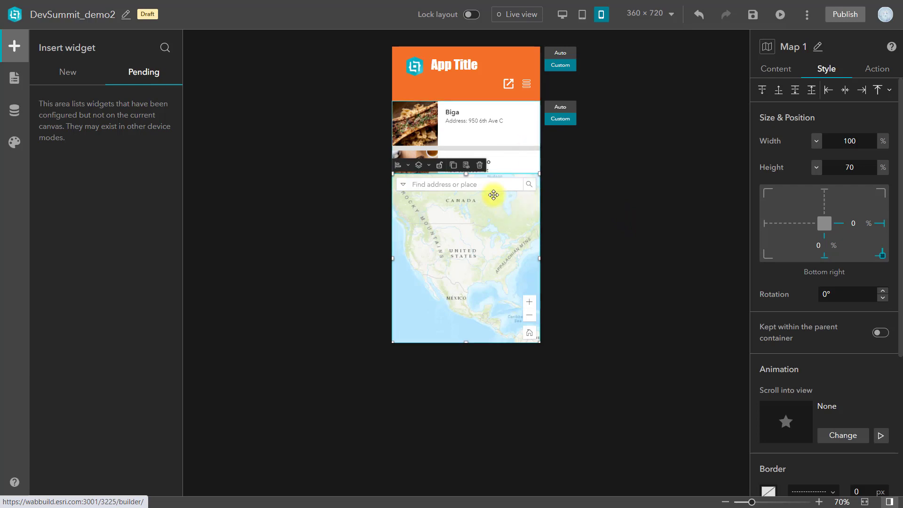
pyautogui.click(556, 187)
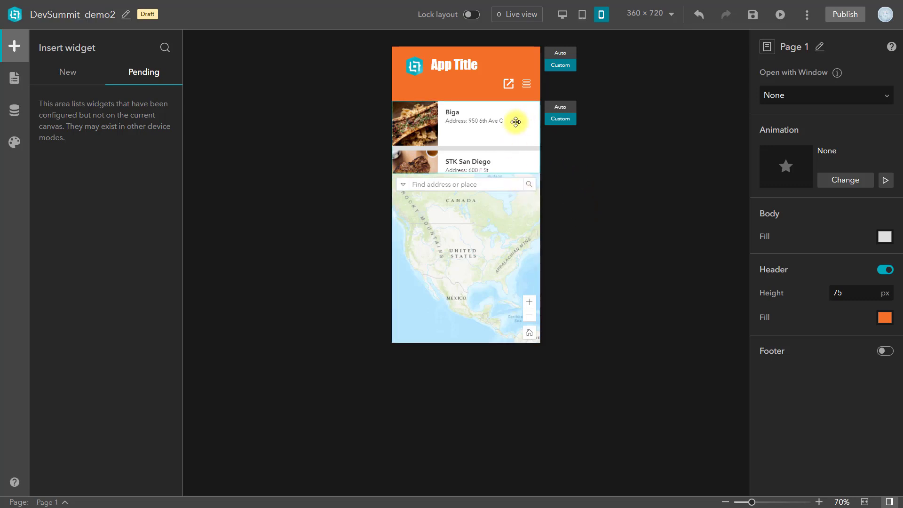
# Return to the large-screen layout and open Page 1 copy
pyautogui.click(561, 15)
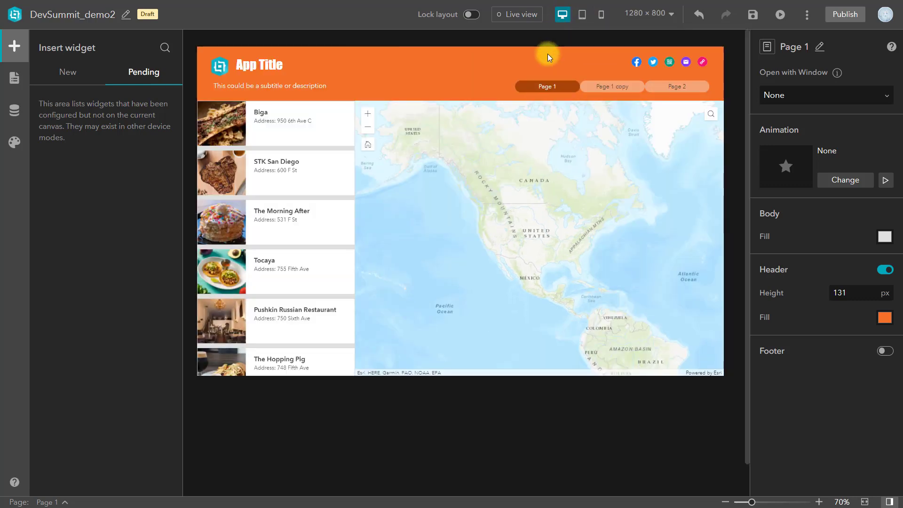
pyautogui.click(14, 78)
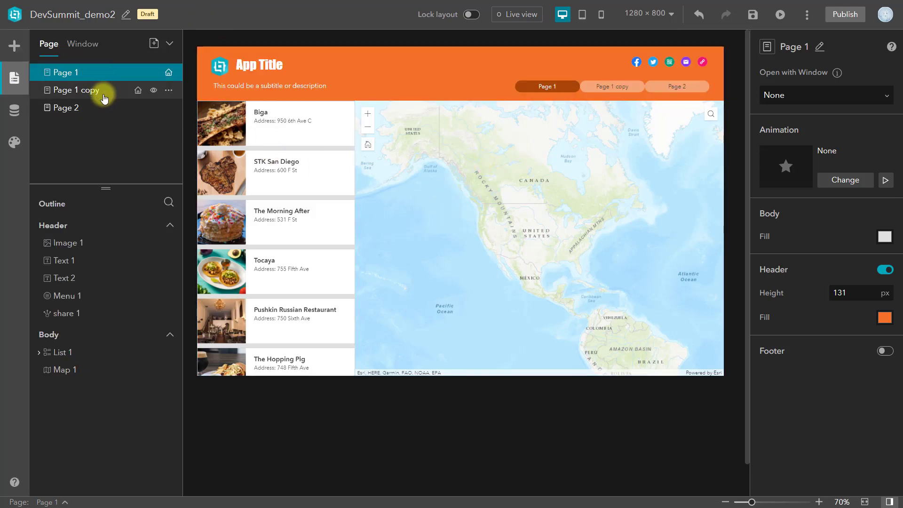
pyautogui.click(104, 96)
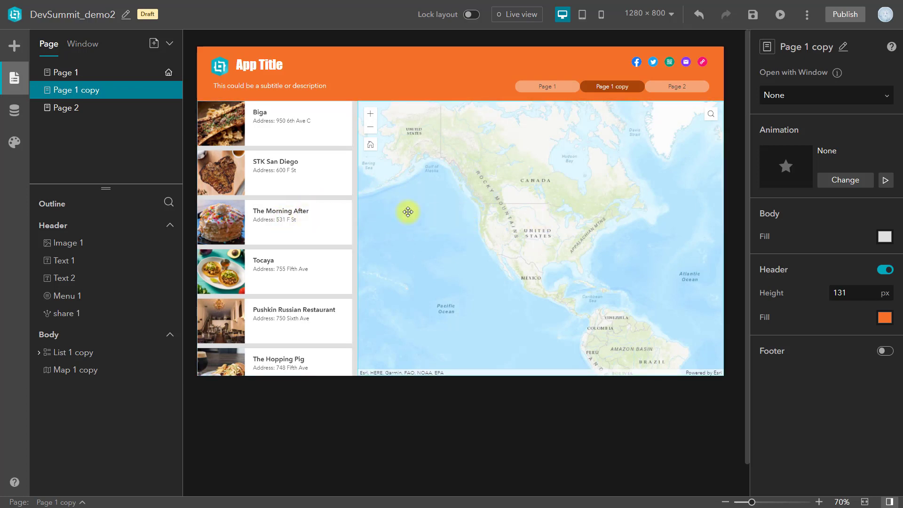
# Move the list and the map of Page 1 copy to the pending list
pyautogui.click(289, 140)
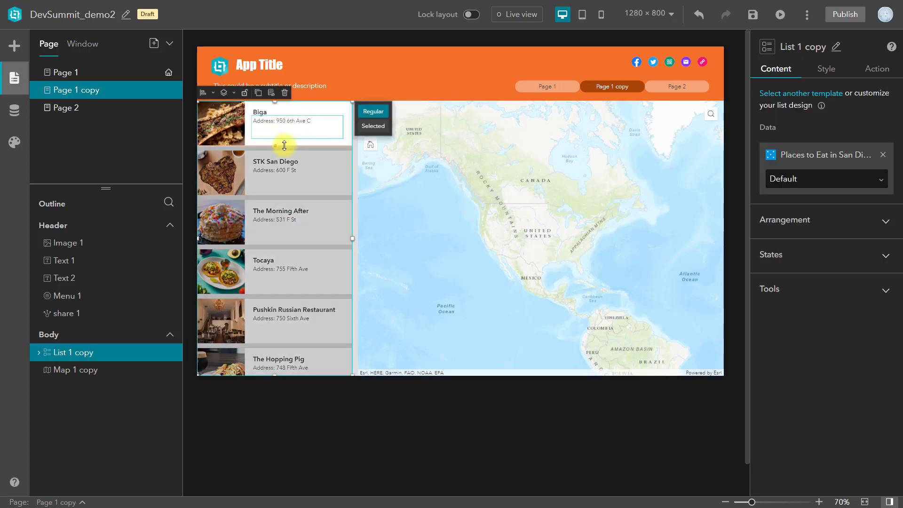
pyautogui.click(271, 92)
pyautogui.click(474, 180)
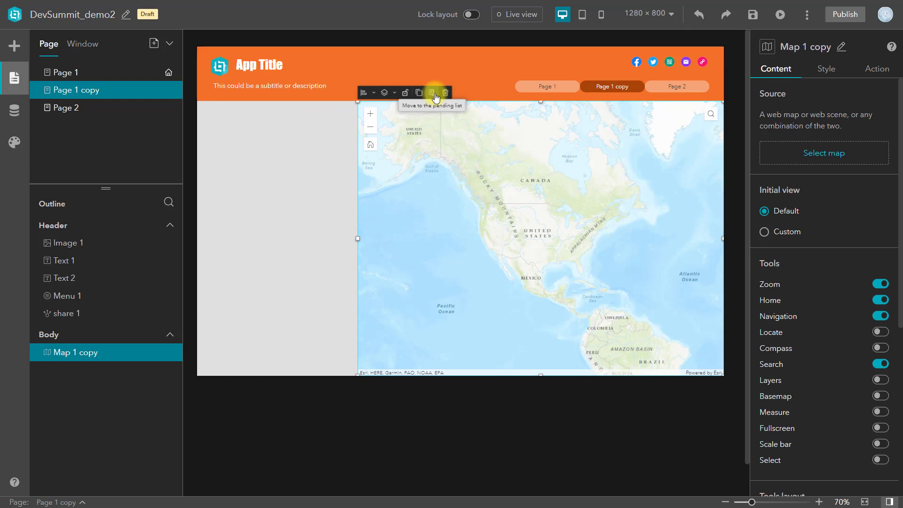
pyautogui.click(432, 93)
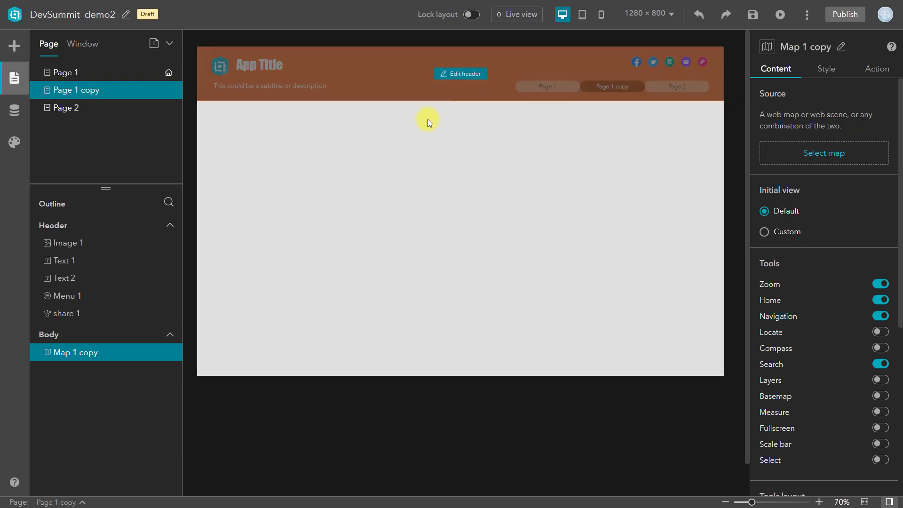
# Add a Sidebar layout widget to the empty body of Page 1 copy and stretch it to full size
pyautogui.click(14, 45)
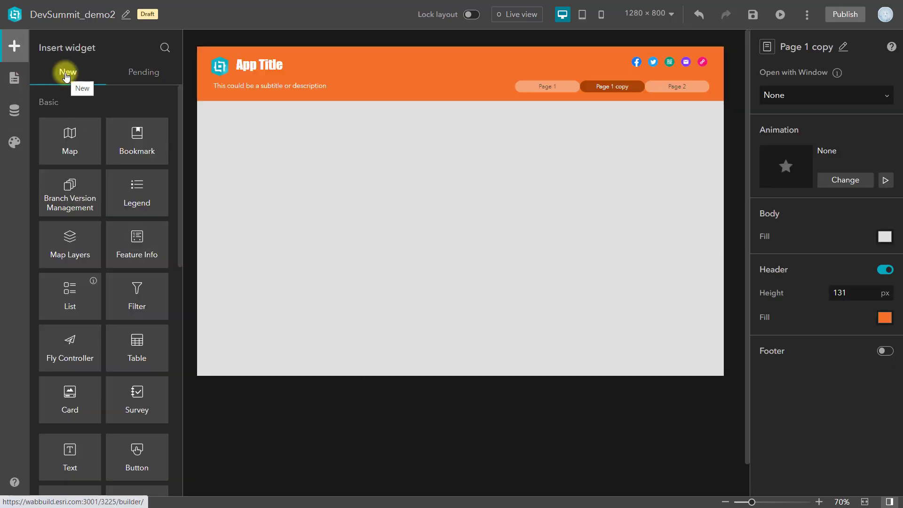
pyautogui.scroll(-2, 120, 272)
pyautogui.scroll(-3, 119, 271)
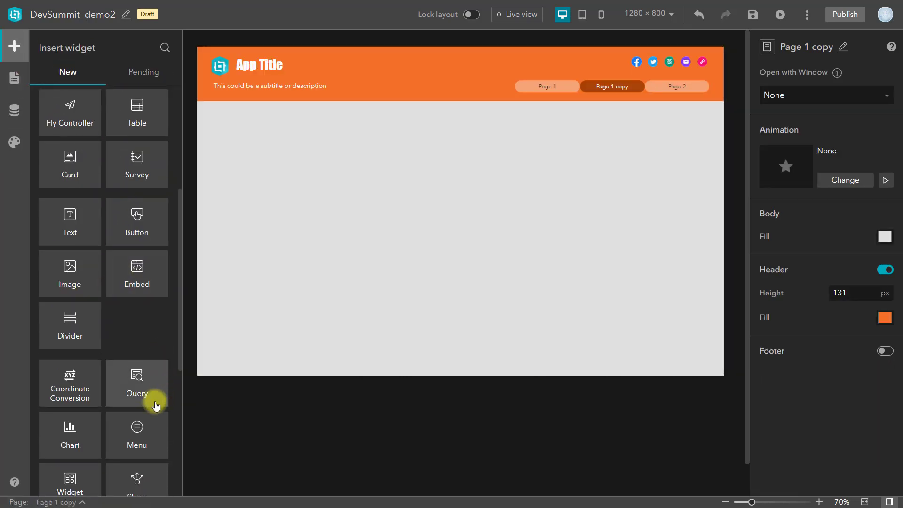
pyautogui.scroll(-1, 151, 400)
pyautogui.scroll(-3, 139, 461)
pyautogui.moveTo(141, 329); pyautogui.dragTo(331, 173)
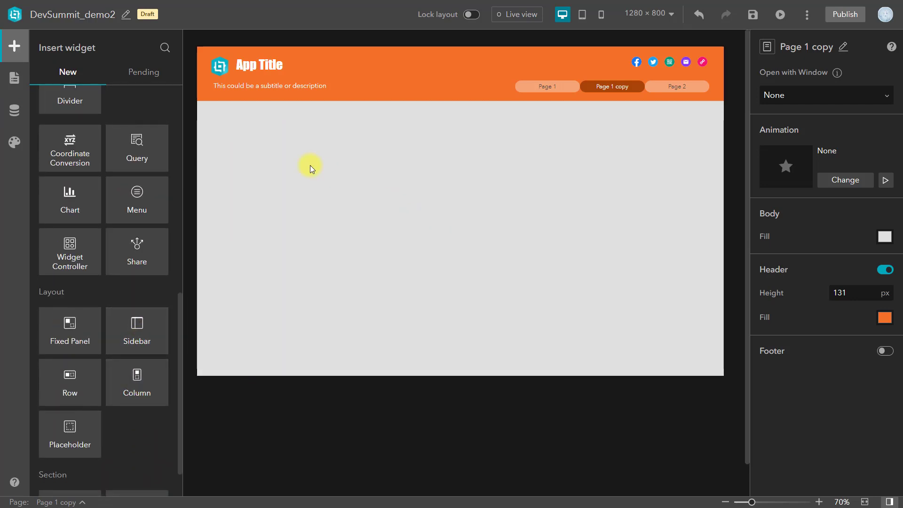
pyautogui.click(283, 147)
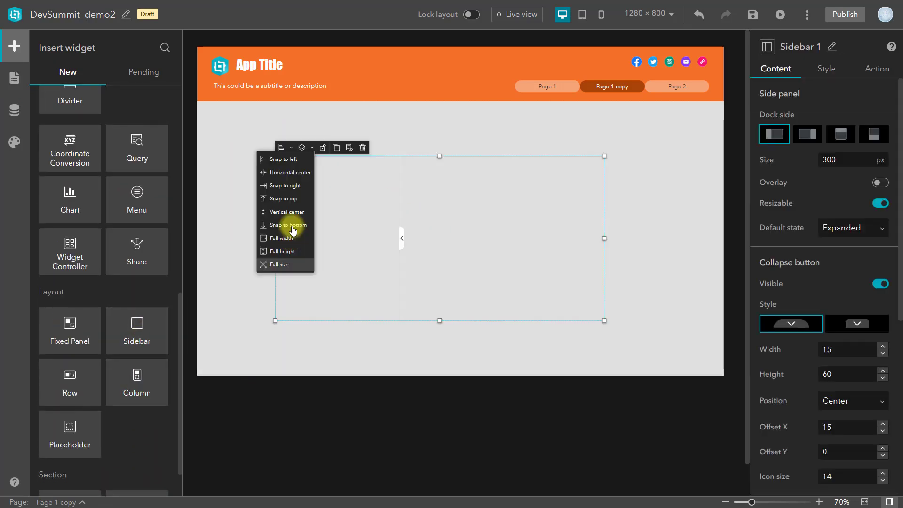
pyautogui.click(282, 264)
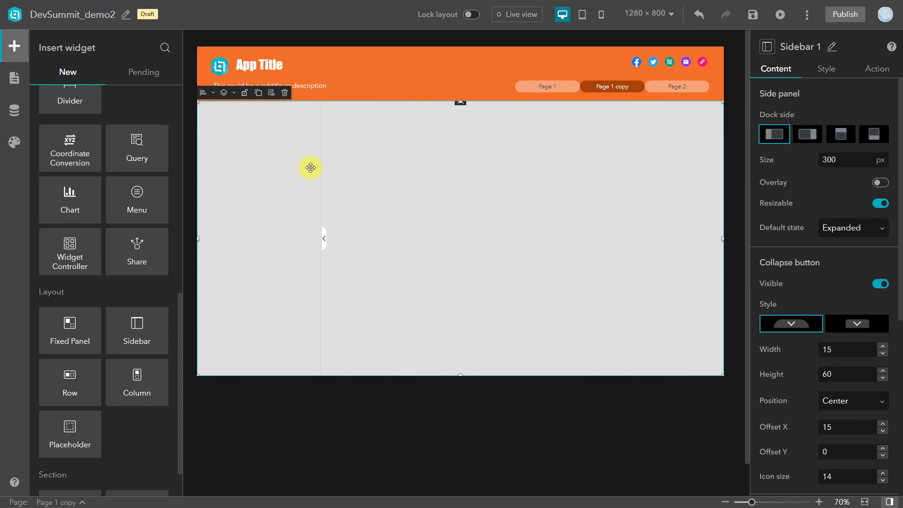
# Place the pending list in the sidebar's side panel and the pending map in its main area
pyautogui.scroll(5, 55, 93)
pyautogui.click(148, 73)
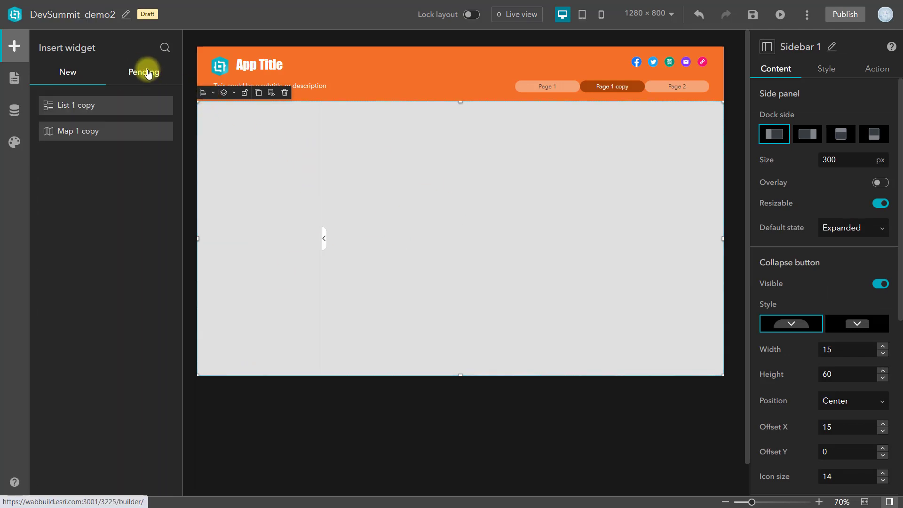
pyautogui.moveTo(81, 107); pyautogui.dragTo(246, 165)
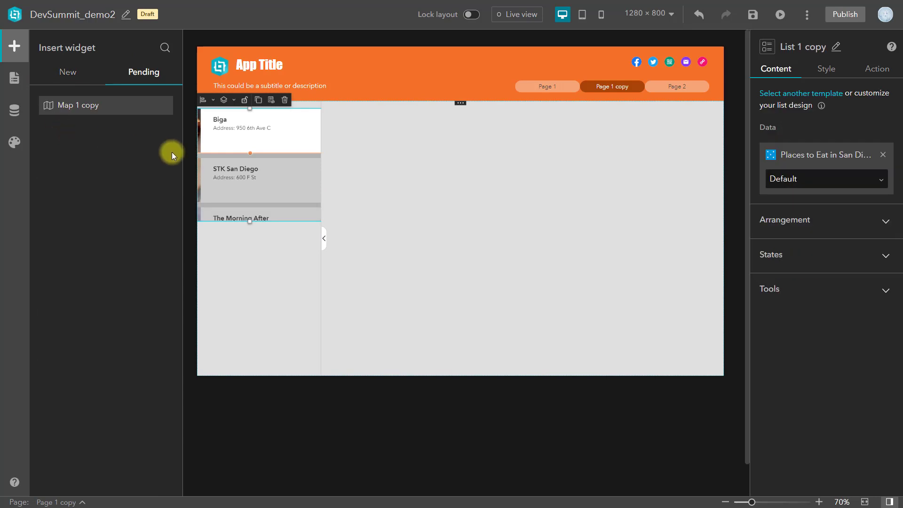
pyautogui.moveTo(90, 103); pyautogui.dragTo(551, 187)
# Stretch the list and the map to full size within their sidebar areas
pyautogui.click(235, 125)
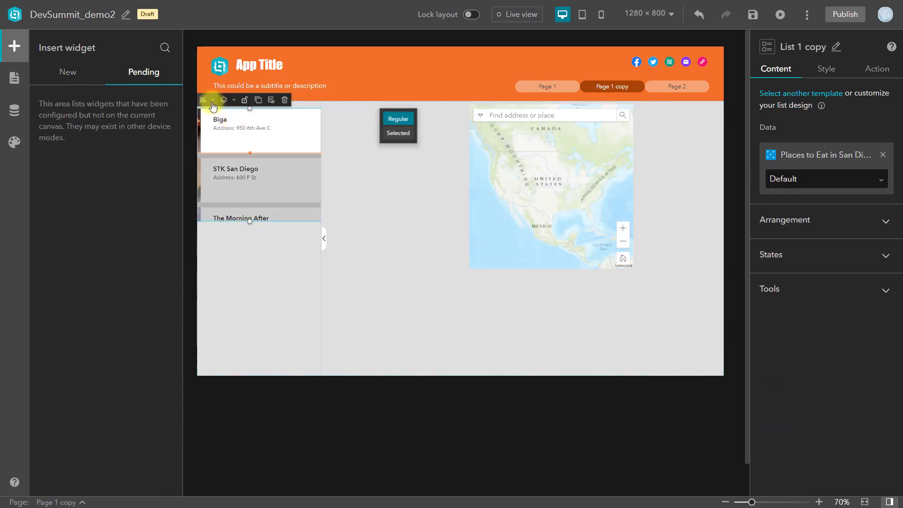
pyautogui.click(207, 99)
pyautogui.click(220, 217)
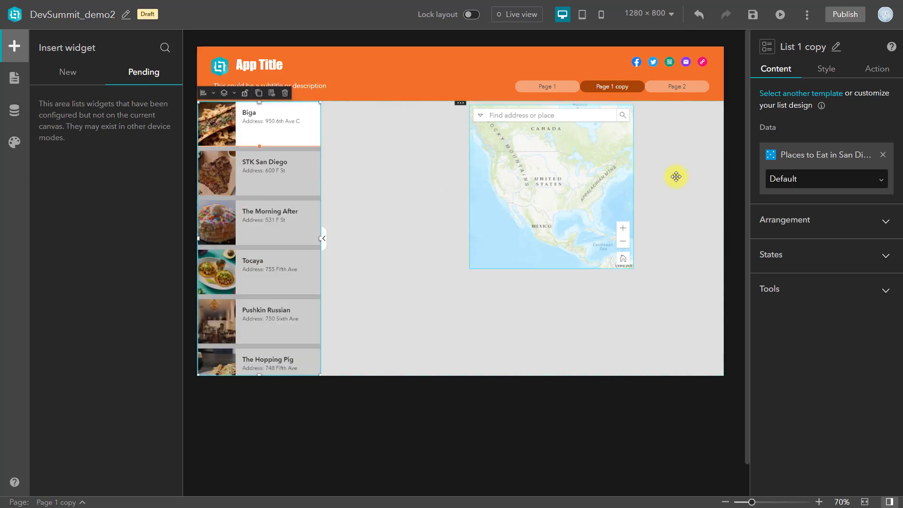
pyautogui.click(554, 125)
pyautogui.click(485, 97)
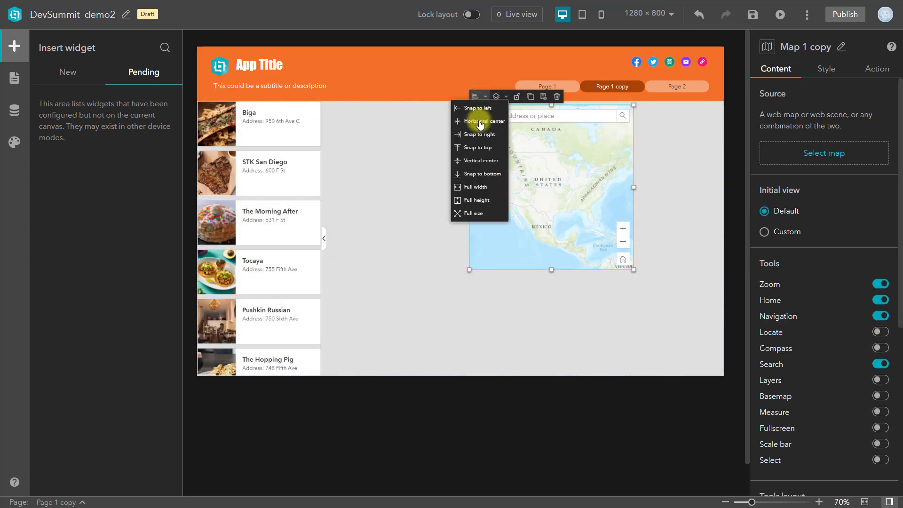
pyautogui.click(474, 214)
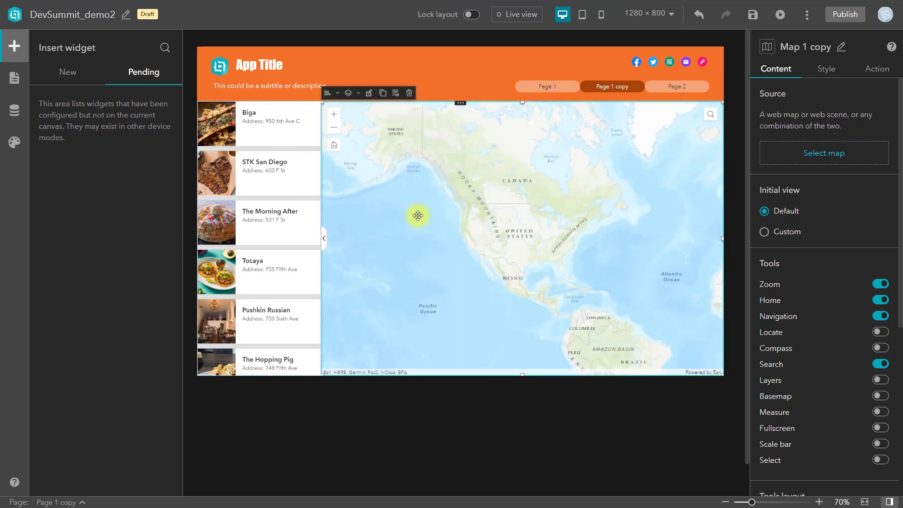
# Switch Page 1 copy's small-screen body to a custom layout and dock the sidebar's side panel at the top
pyautogui.click(600, 16)
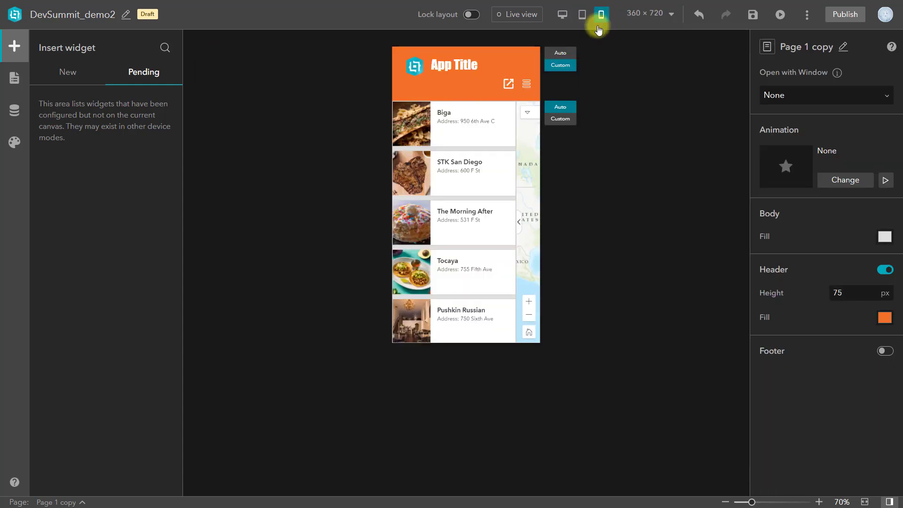
pyautogui.click(559, 118)
pyautogui.click(508, 313)
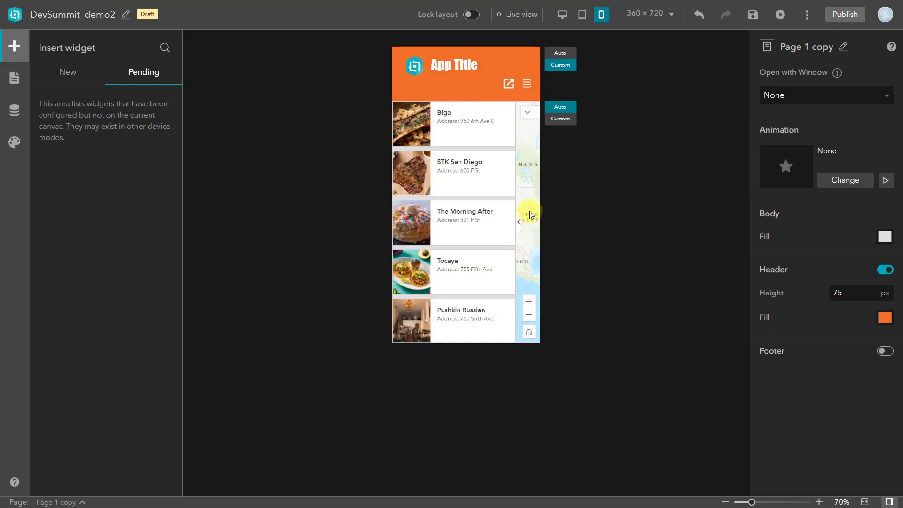
pyautogui.click(517, 225)
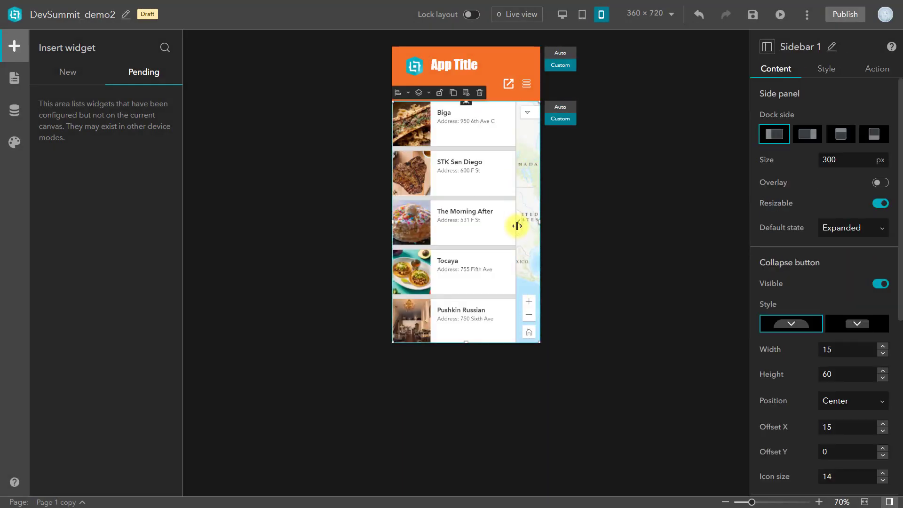
pyautogui.click(844, 136)
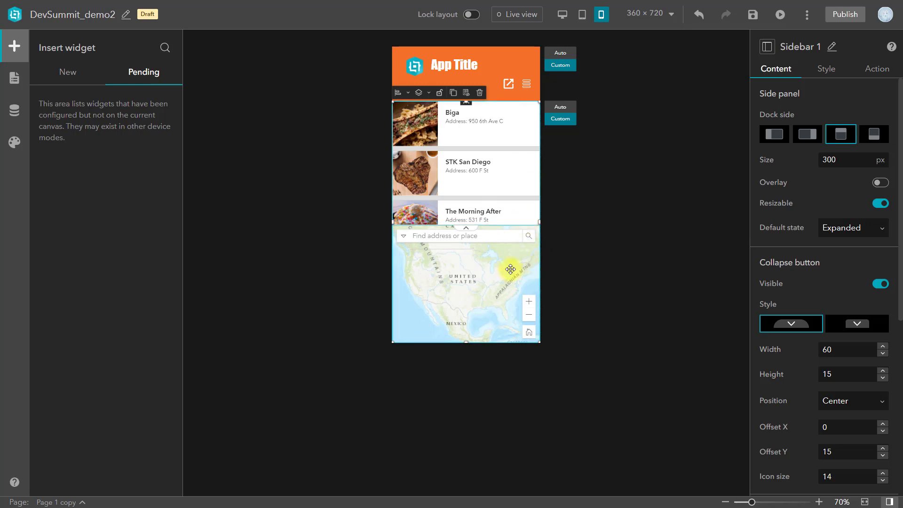
# Test collapsing and expanding the small-screen side panel in live view, and return to editing
pyautogui.click(517, 14)
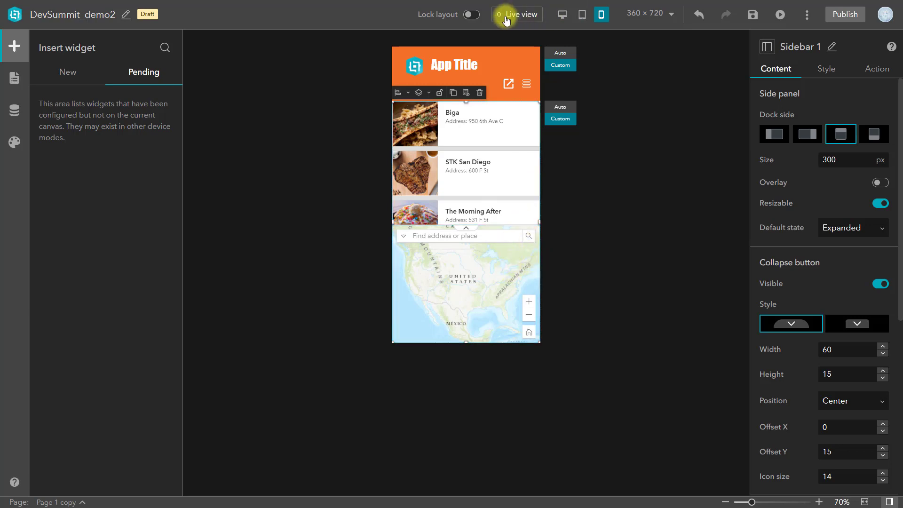
pyautogui.click(466, 228)
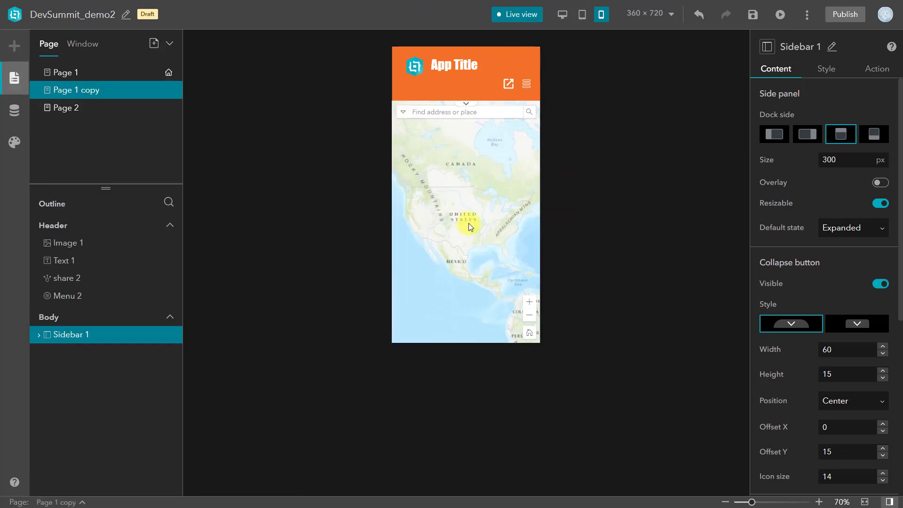
pyautogui.click(466, 103)
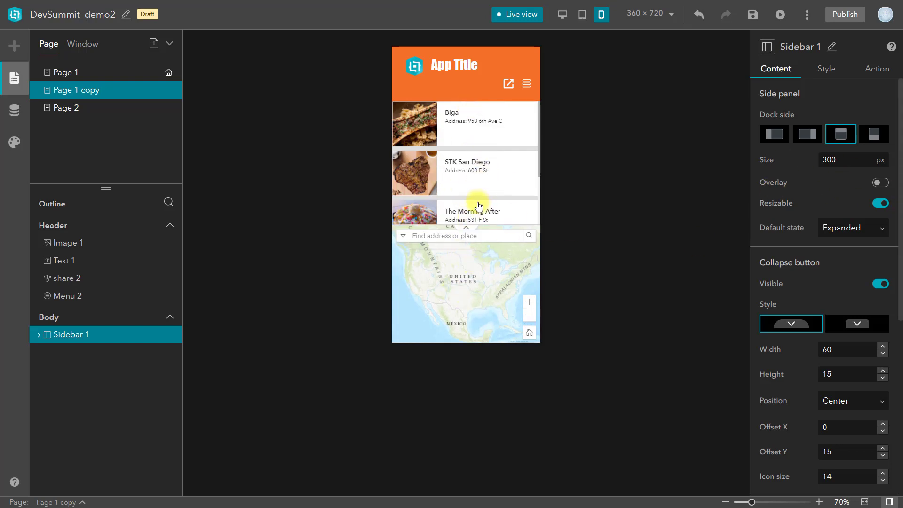
pyautogui.click(517, 14)
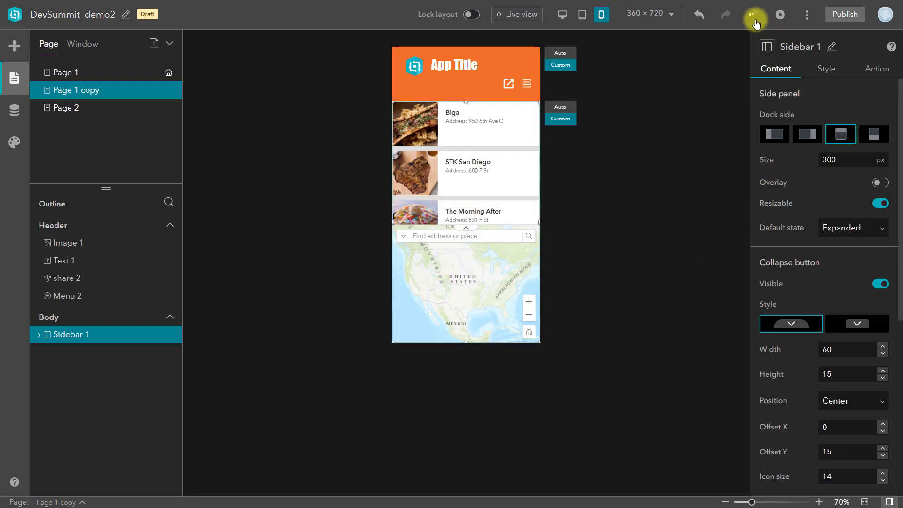
# Preview the app in the browser with device emulation set to iPhone X
pyautogui.click(777, 16)
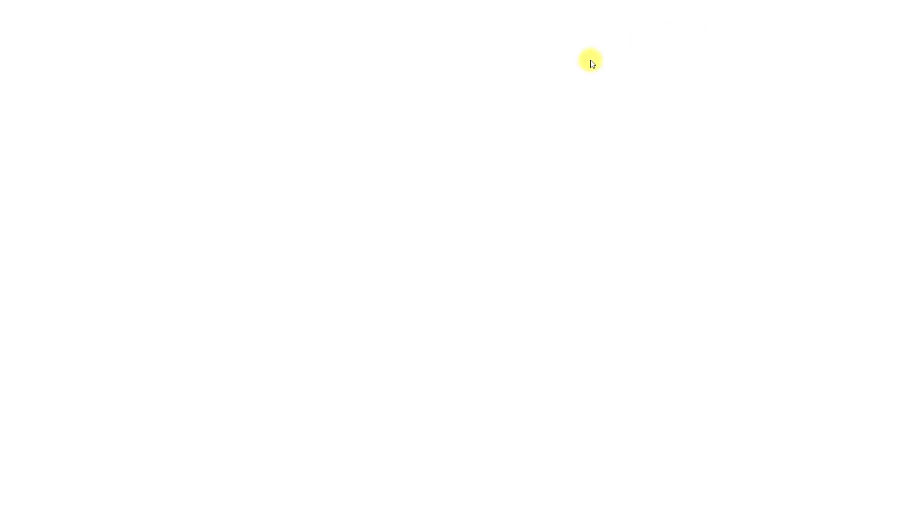
pyautogui.press('F12')
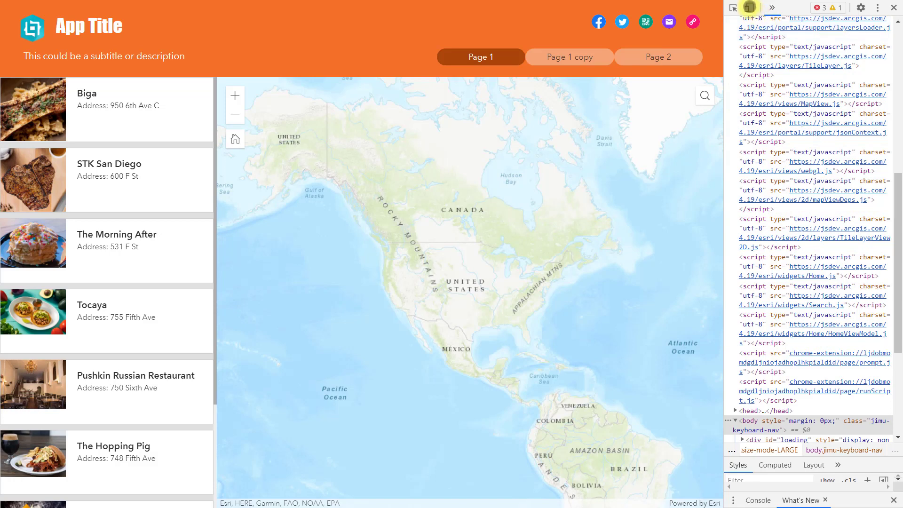
pyautogui.click(749, 7)
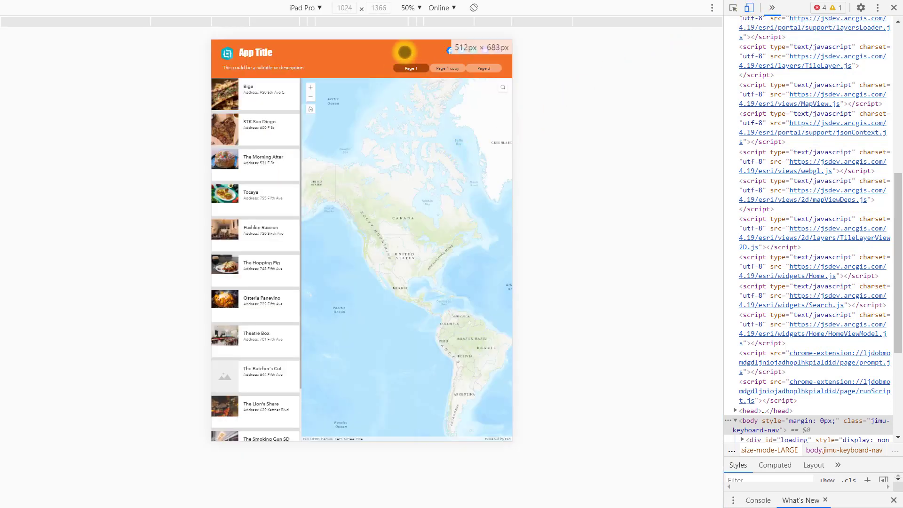
pyautogui.click(310, 7)
pyautogui.click(323, 145)
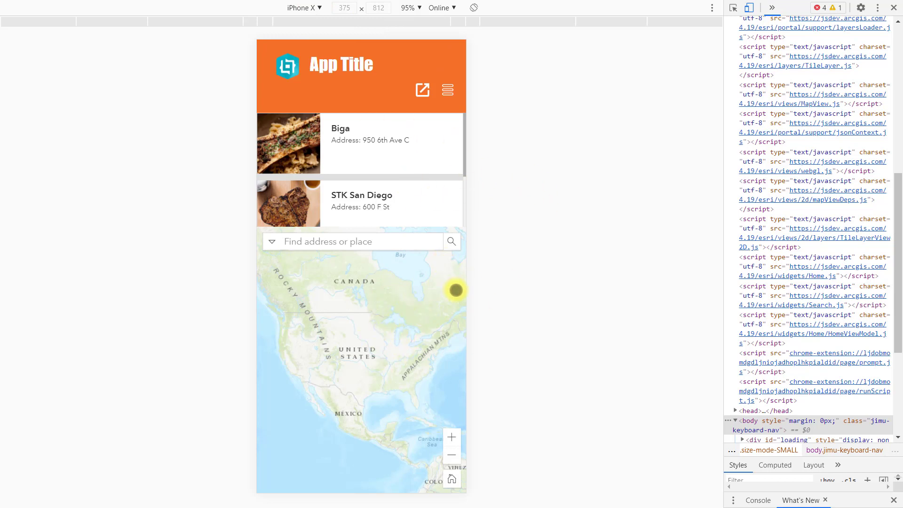
# Open Page 1 copy from the preview's header menu and test collapsing and expanding its side panel
pyautogui.click(424, 90)
pyautogui.click(447, 89)
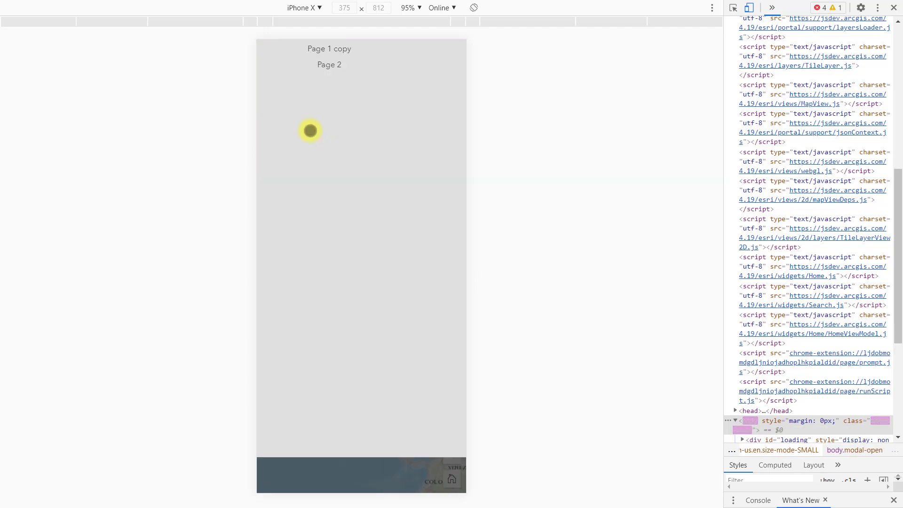
pyautogui.click(344, 85)
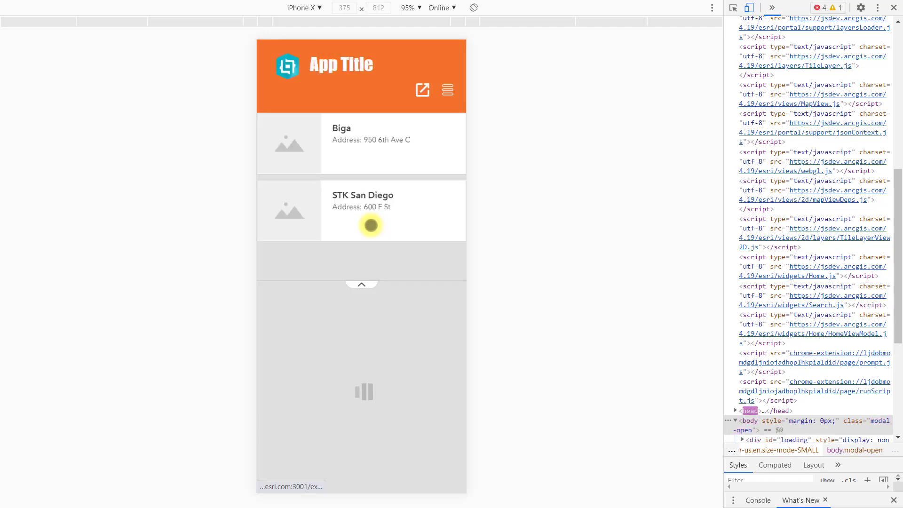
pyautogui.moveTo(370, 280); pyautogui.dragTo(358, 118)
pyautogui.click(358, 118)
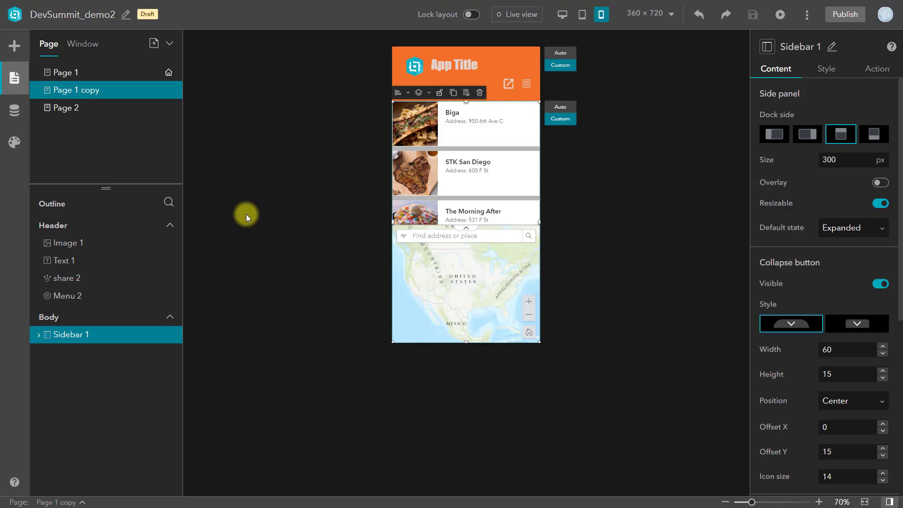
# Open Page 2 in the builder's large-screen layout and look over its scrolling content
pyautogui.click(244, 214)
pyautogui.click(104, 112)
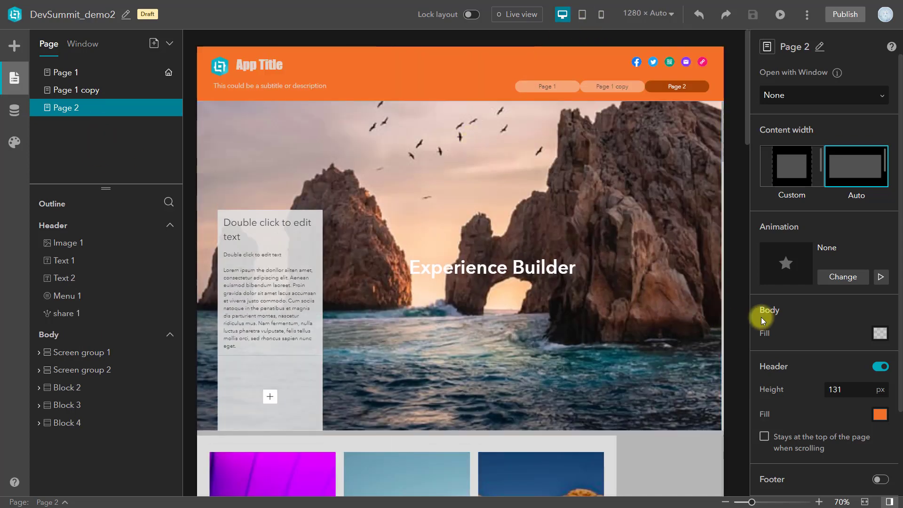
pyautogui.scroll(-10, 733, 308)
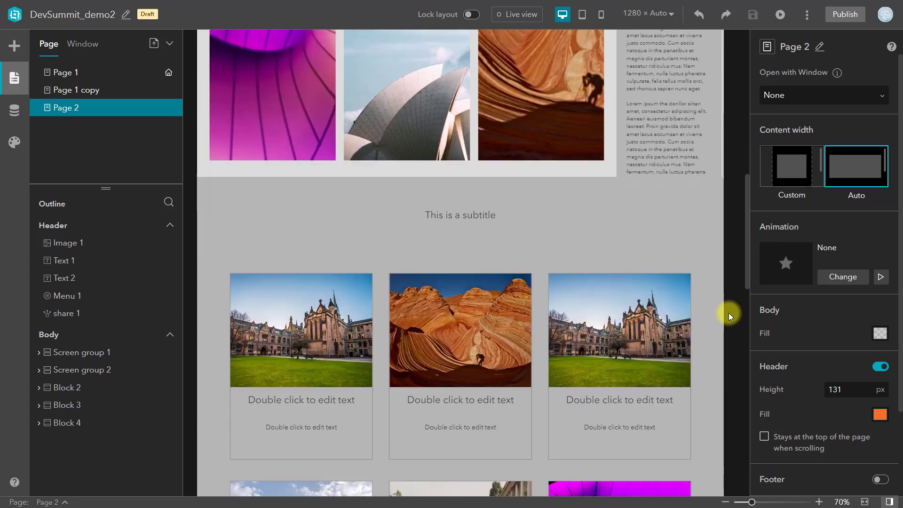
pyautogui.scroll(-1, 729, 316)
pyautogui.scroll(8, 729, 315)
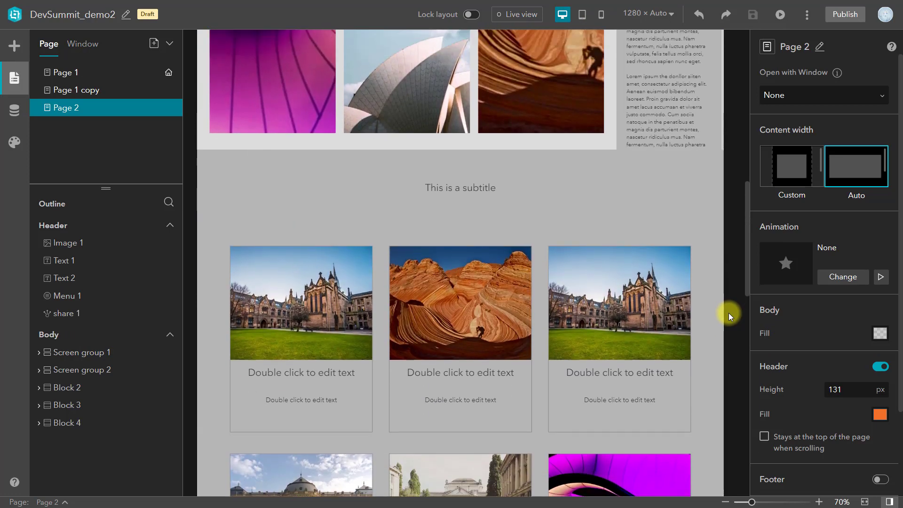
pyautogui.scroll(5, 729, 314)
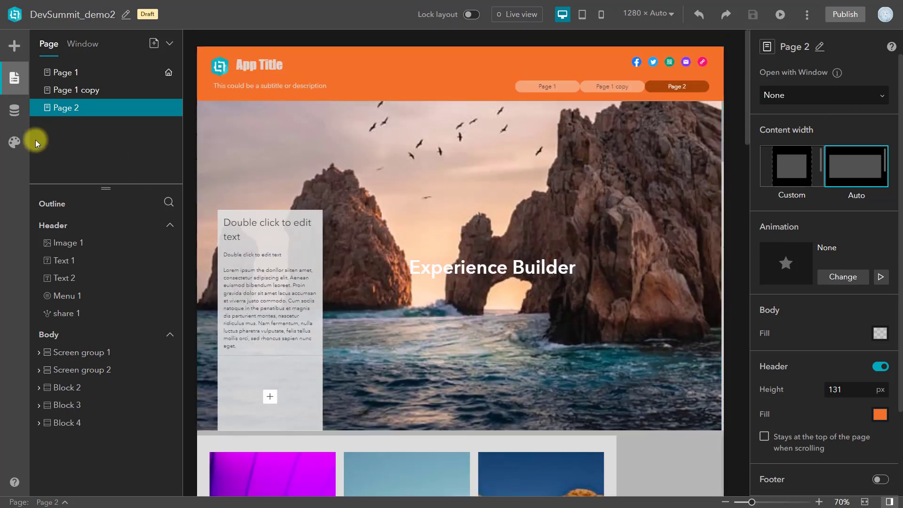
# Show the available layout widgets, then select Screen group 1 and review its three screens with their scrolling text panel
pyautogui.click(14, 46)
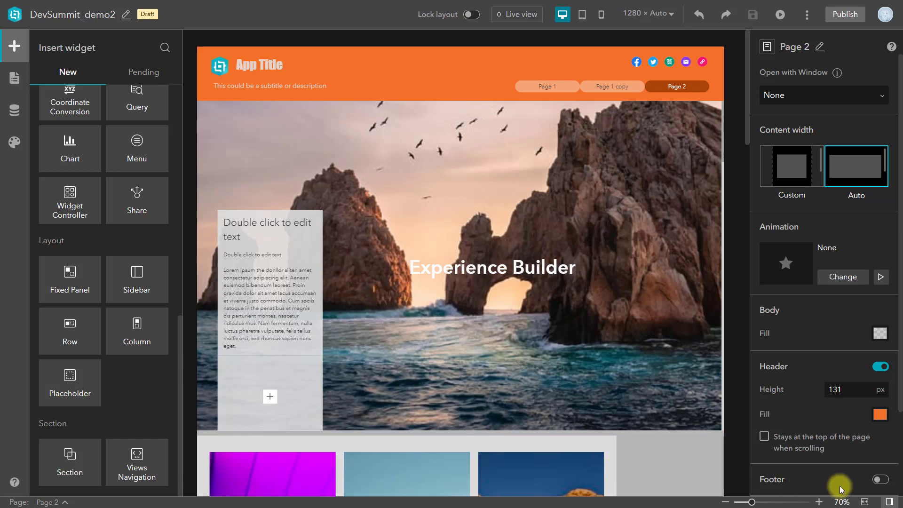
pyautogui.click(460, 110)
pyautogui.scroll(-3, 651, 371)
pyautogui.scroll(3, 643, 379)
pyautogui.scroll(-5, 584, 291)
pyautogui.scroll(-5, 584, 292)
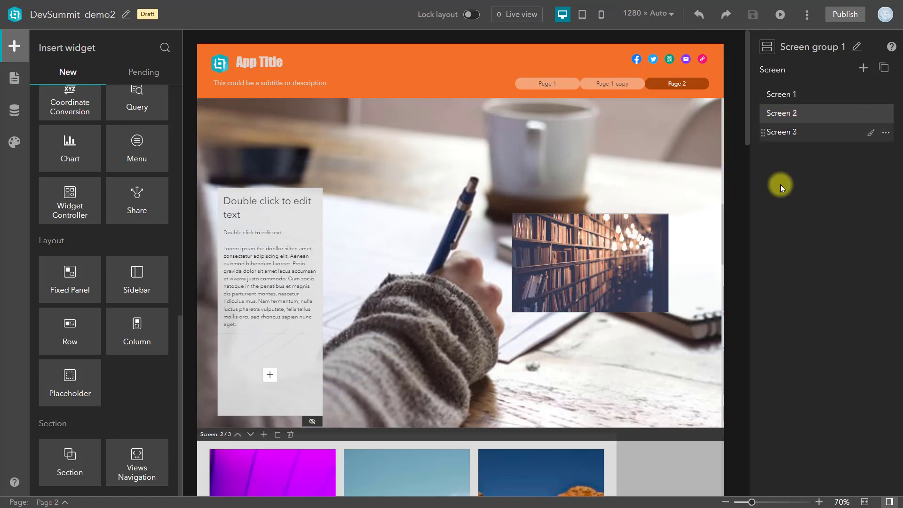
pyautogui.scroll(-2, 432, 221)
pyautogui.scroll(-4, 430, 228)
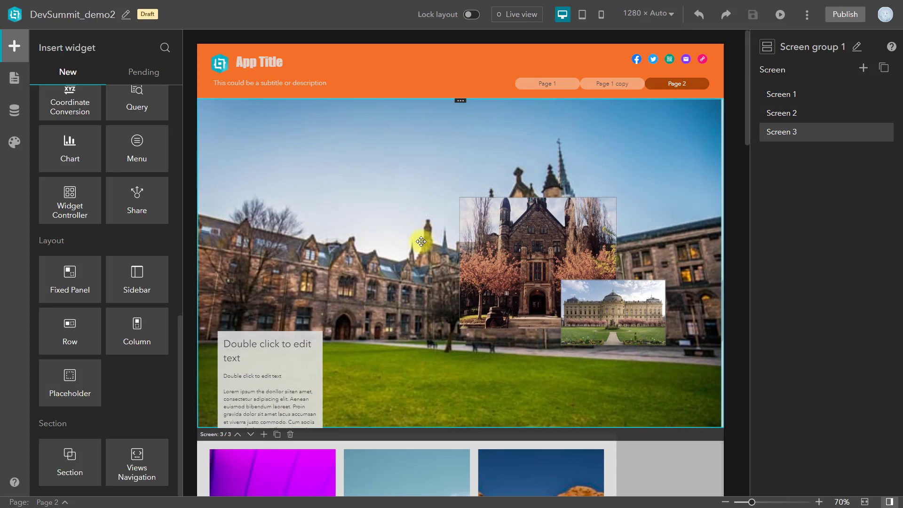
pyautogui.scroll(-1, 420, 241)
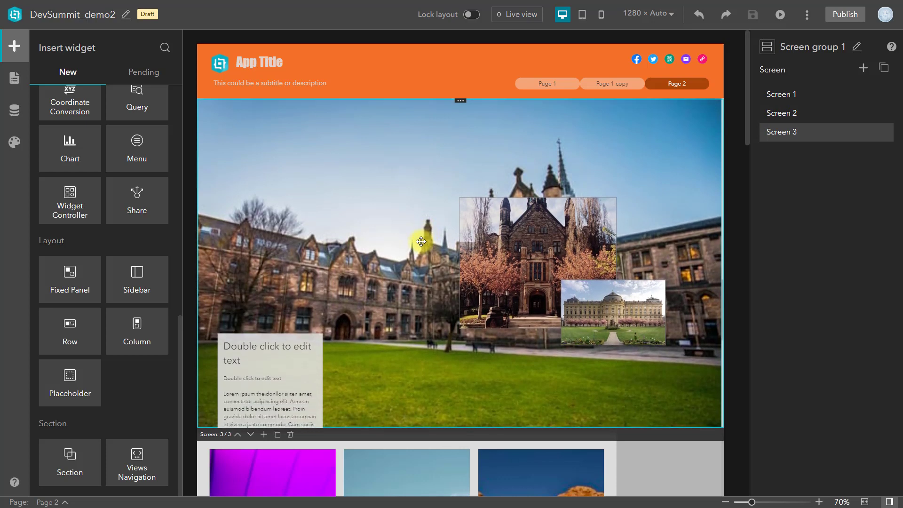
pyautogui.scroll(-5, 421, 241)
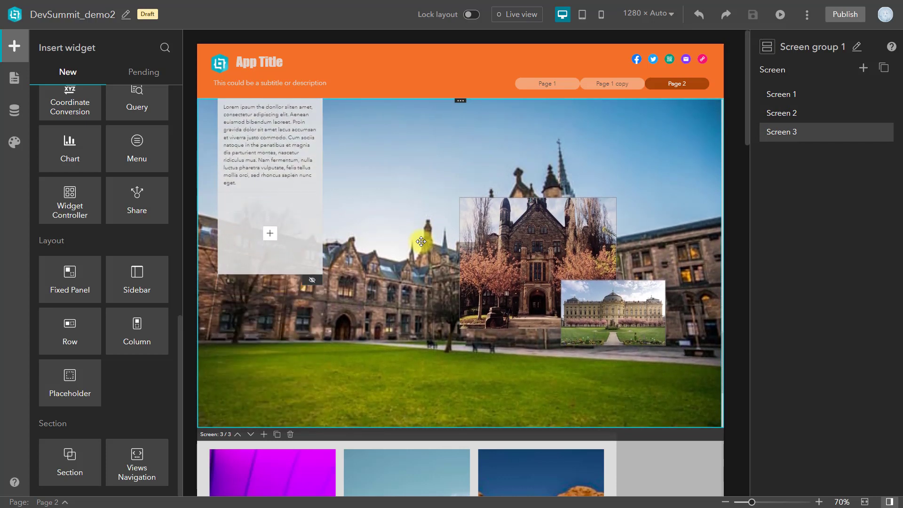
pyautogui.scroll(-6, 728, 351)
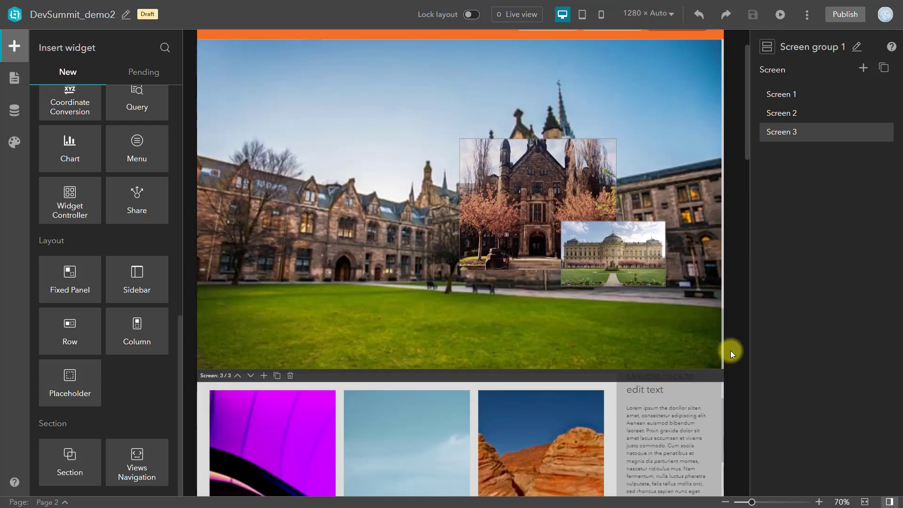
# Review the screens of the second screen group and the image card grid below it on Page 2
pyautogui.scroll(-5, 667, 218)
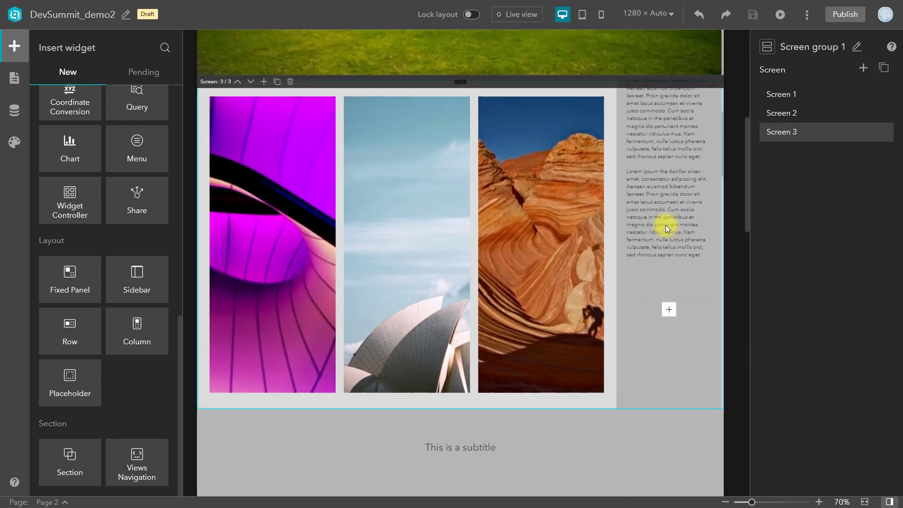
pyautogui.scroll(-5, 659, 244)
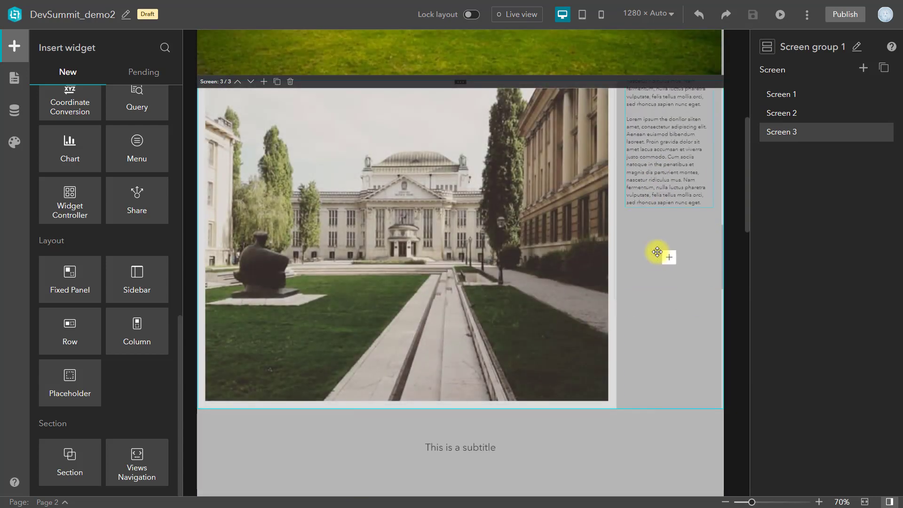
pyautogui.scroll(-8, 663, 272)
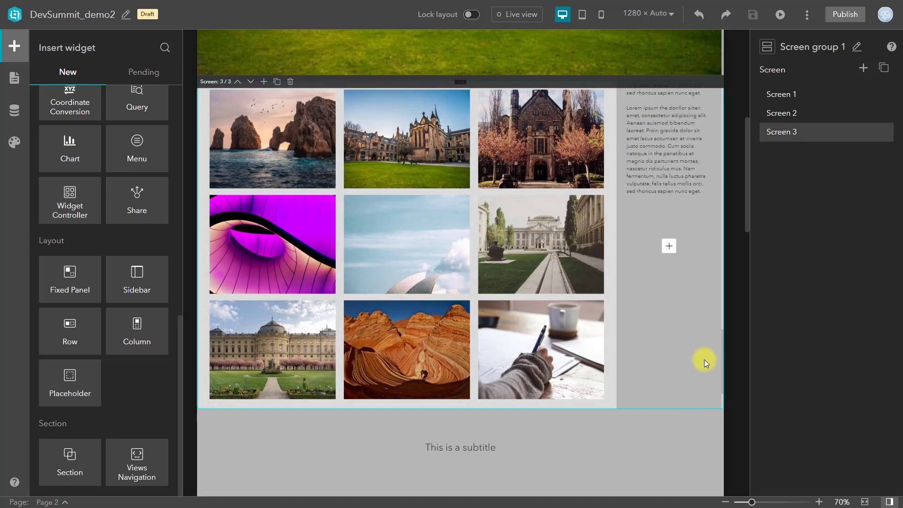
pyautogui.scroll(-5, 365, 252)
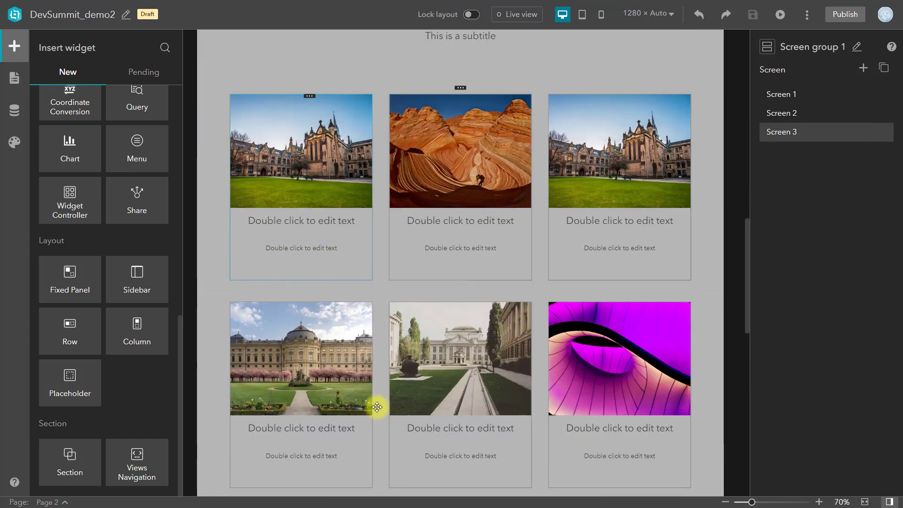
# Examine the layout settings of Block 3 holding the first row of image cards and return to the page settings
pyautogui.click(212, 278)
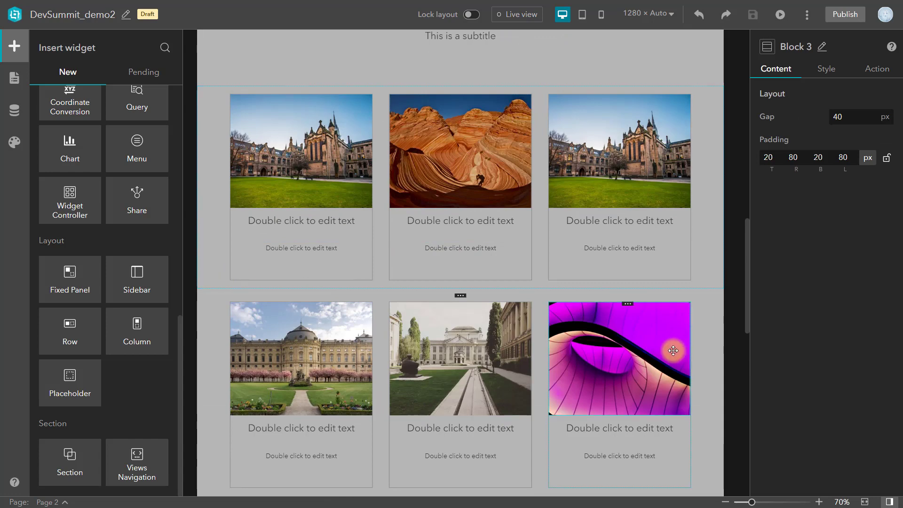
pyautogui.scroll(3, 672, 351)
pyautogui.click(735, 244)
pyautogui.scroll(-4, 734, 244)
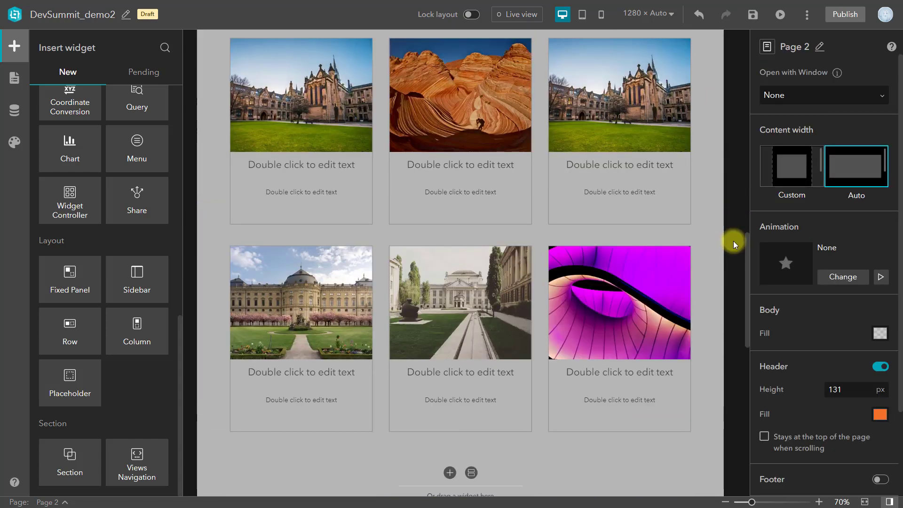
# Switch Page 2 to the small-screen layout and review its header and the first screen of Screen group 1
pyautogui.click(600, 15)
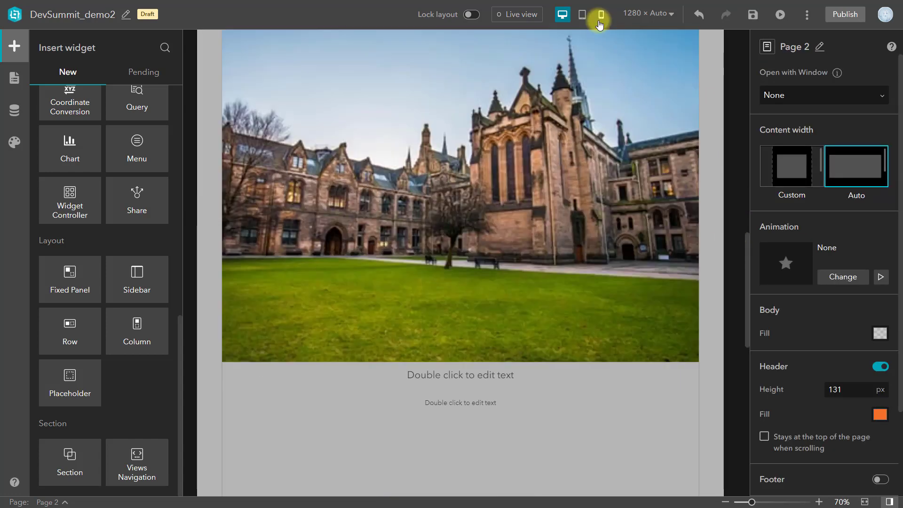
pyautogui.scroll(10, 579, 285)
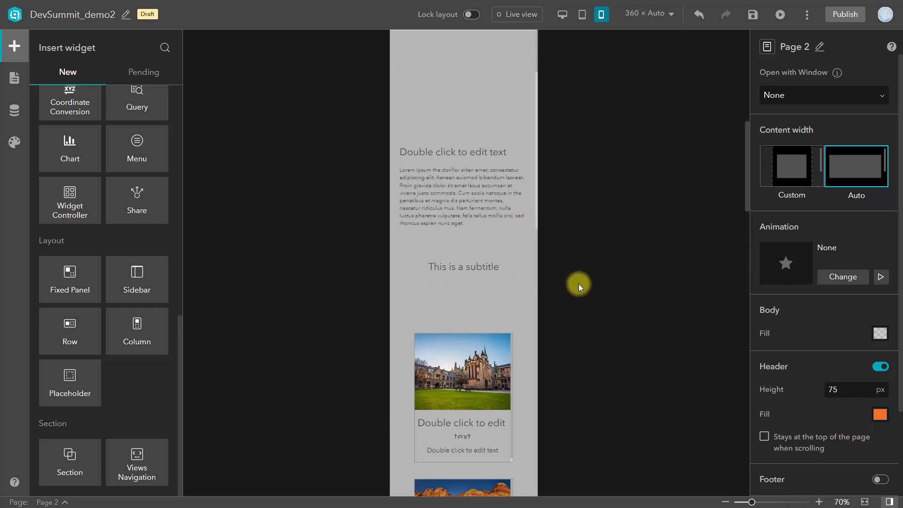
pyautogui.scroll(3, 580, 284)
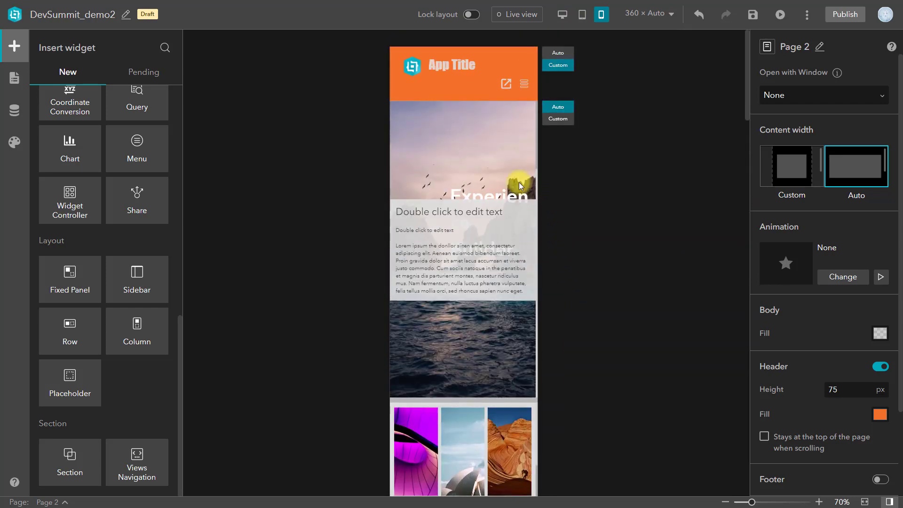
pyautogui.scroll(-2, 500, 184)
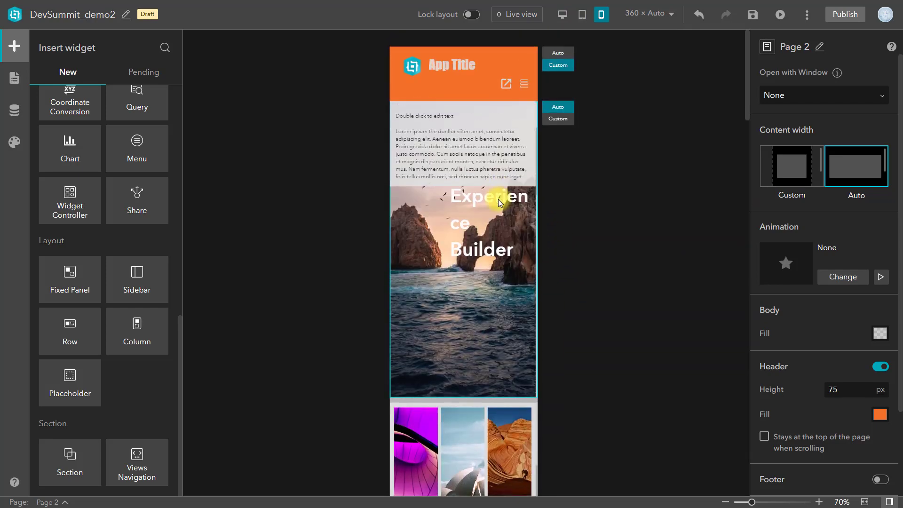
pyautogui.scroll(2, 486, 227)
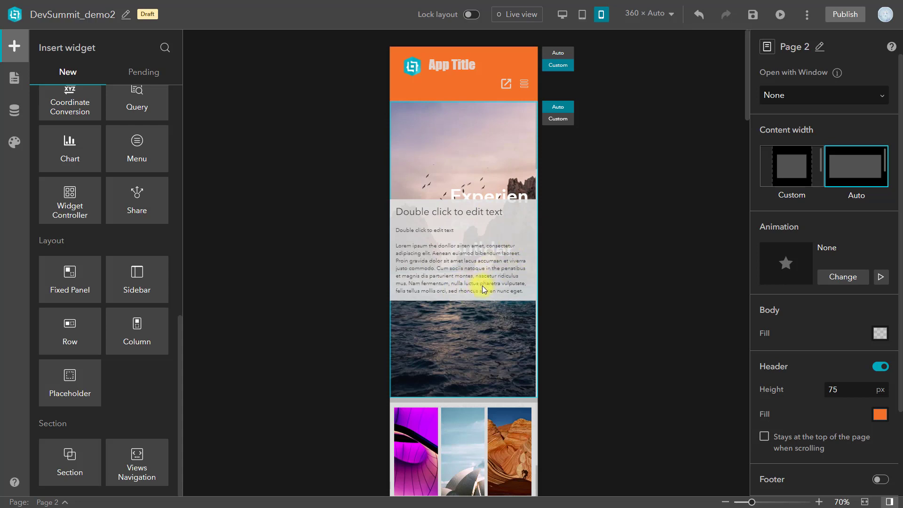
# Review the remaining screens of Screen group 1 and how its text panel scrolls over the background in the small-screen layout
pyautogui.scroll(-1, 489, 275)
pyautogui.scroll(1, 489, 275)
pyautogui.scroll(3, 493, 282)
pyautogui.scroll(-6, 489, 281)
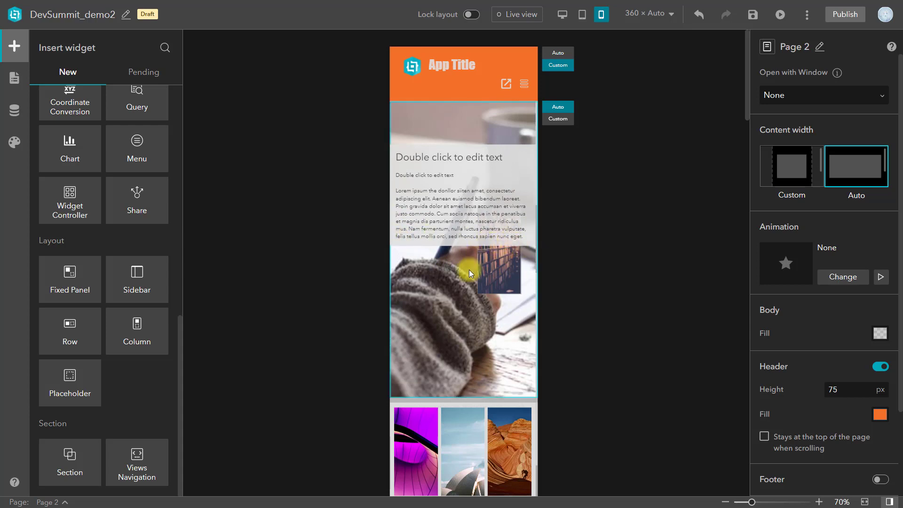
pyautogui.scroll(-1, 447, 201)
pyautogui.scroll(2, 471, 207)
pyautogui.scroll(-1, 510, 215)
pyautogui.scroll(-6, 485, 301)
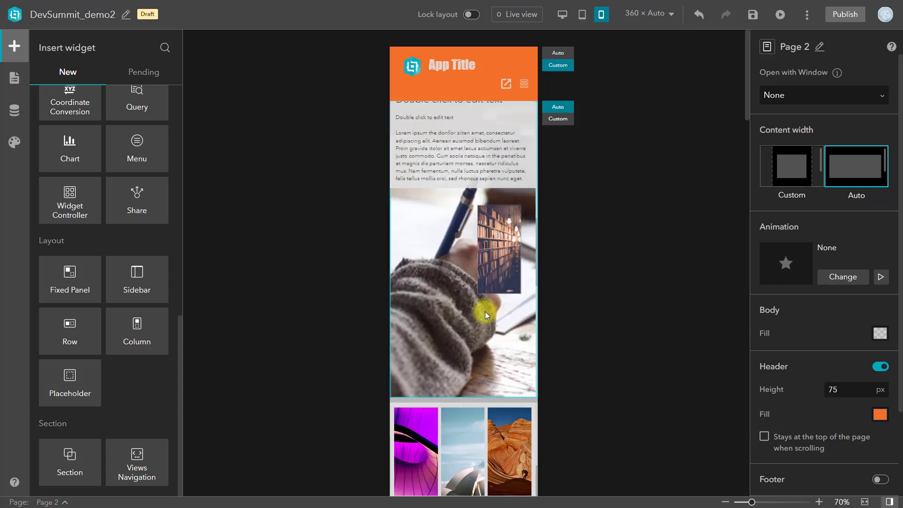
# Review the second screen group's image and text arrangement in the small-screen layout and compare it with the large-screen layout
pyautogui.scroll(-3, 482, 244)
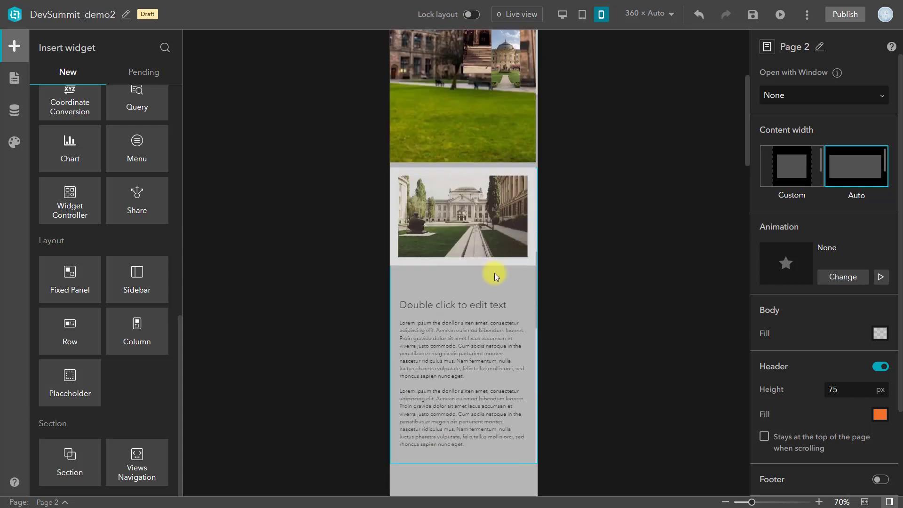
pyautogui.scroll(-3, 489, 295)
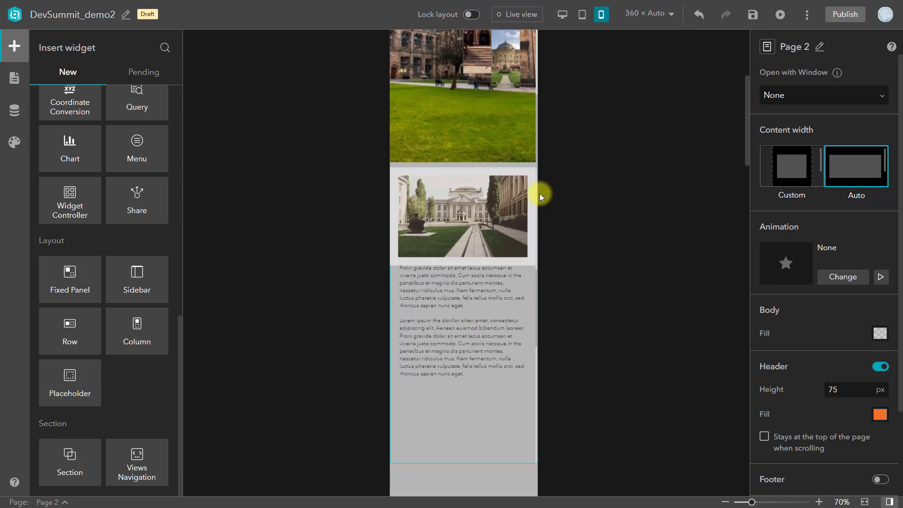
pyautogui.click(564, 14)
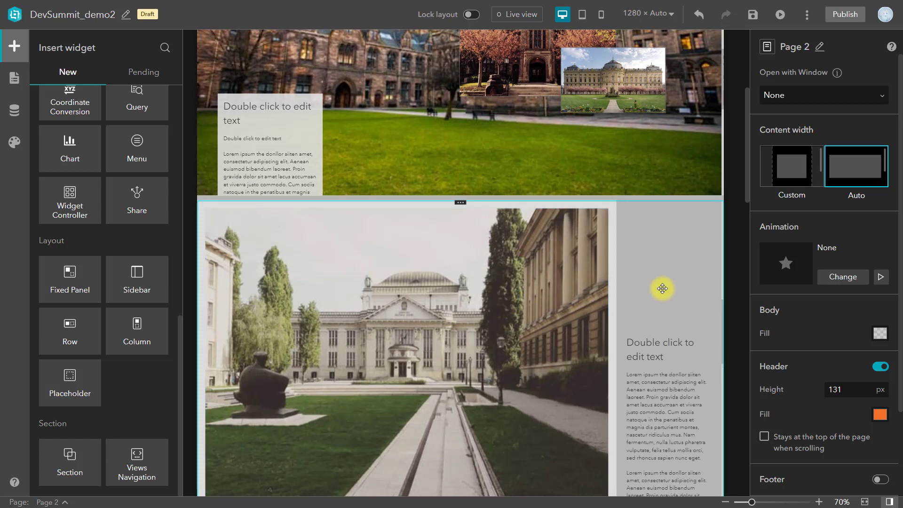
pyautogui.scroll(-5, 663, 270)
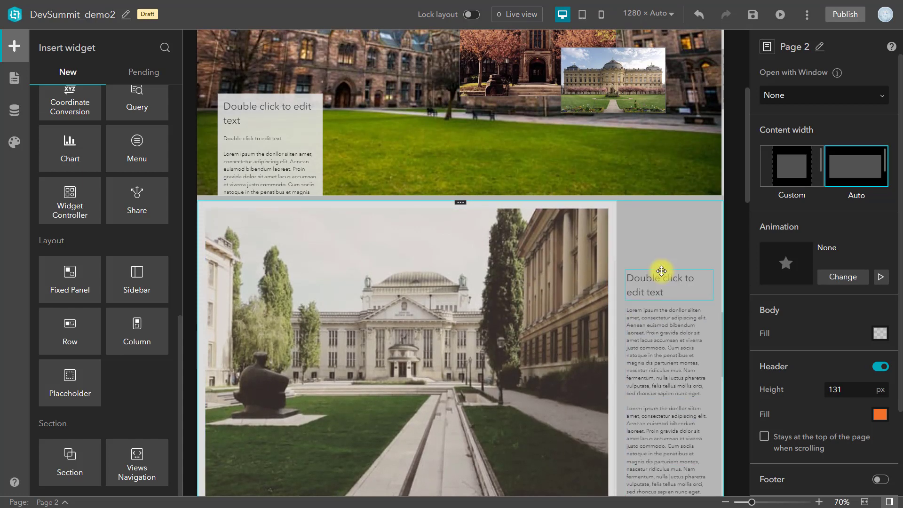
# Return to the small-screen layout and review the second screen group's scrolling text down to its last screen
pyautogui.click(601, 14)
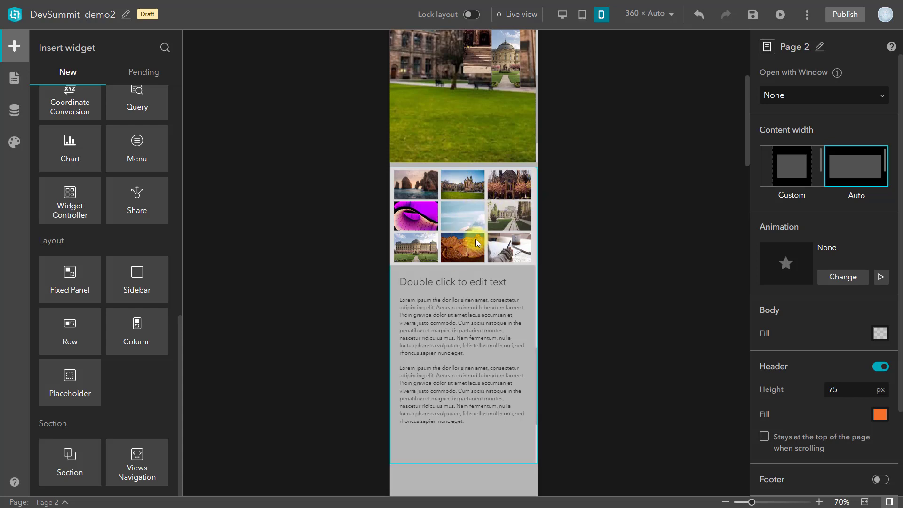
pyautogui.scroll(-10, 494, 325)
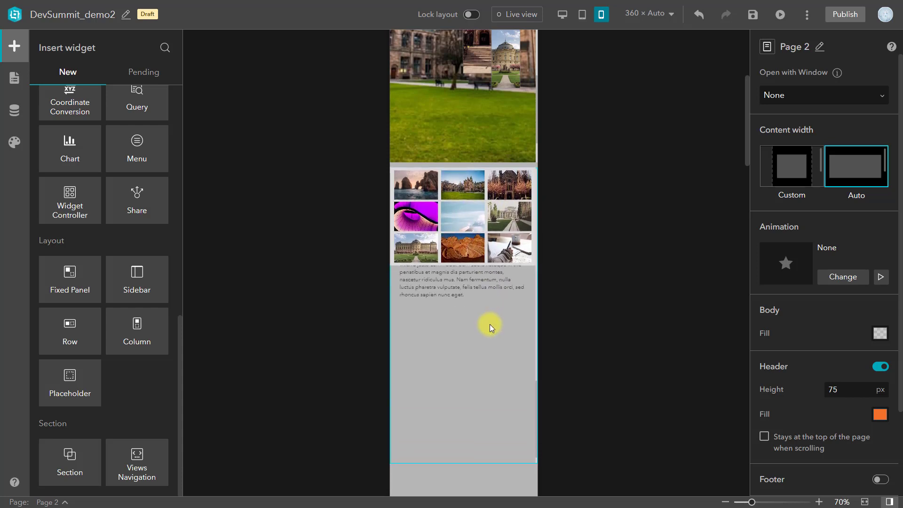
pyautogui.scroll(5, 485, 263)
pyautogui.scroll(-5, 517, 282)
pyautogui.scroll(5, 489, 236)
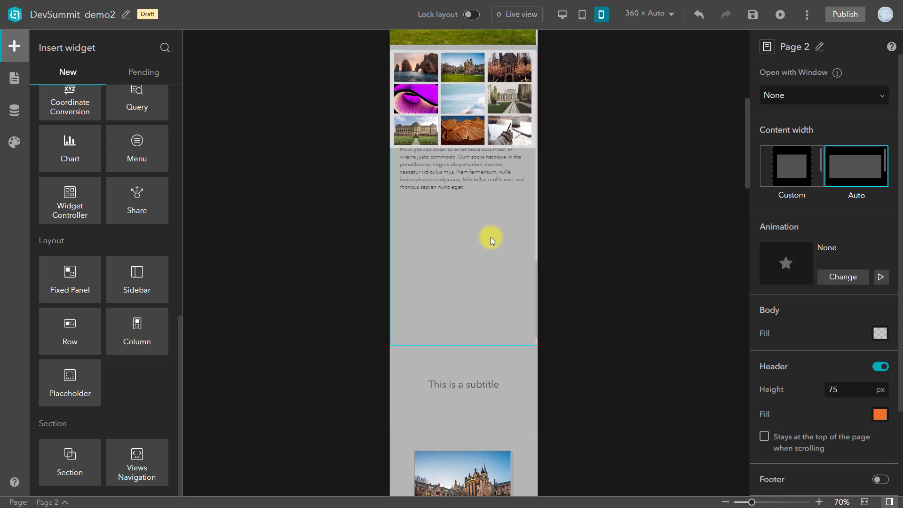
pyautogui.scroll(-5, 565, 337)
pyautogui.scroll(2, 571, 183)
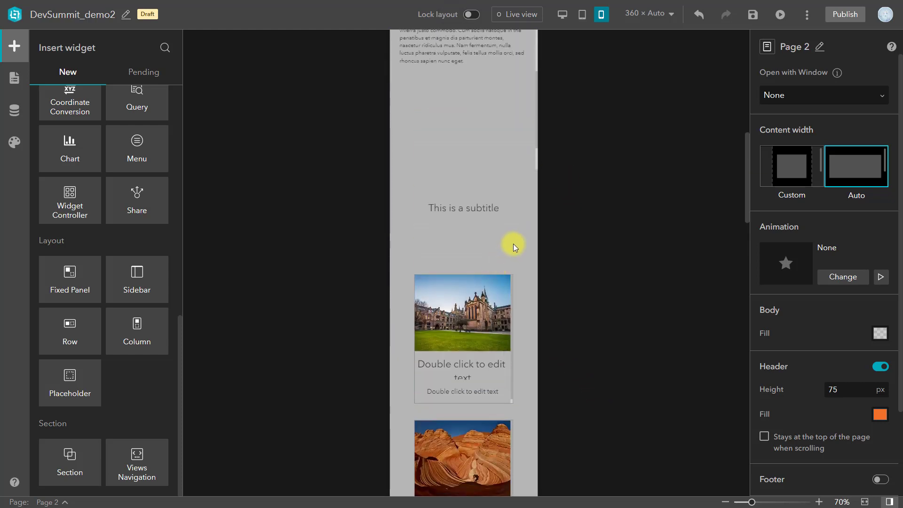
# Examine the stacked image cards below the subtitle in the small-screen layout, checking how their title text fits
pyautogui.scroll(-5, 513, 244)
pyautogui.scroll(-10, 526, 196)
pyautogui.scroll(-10, 521, 332)
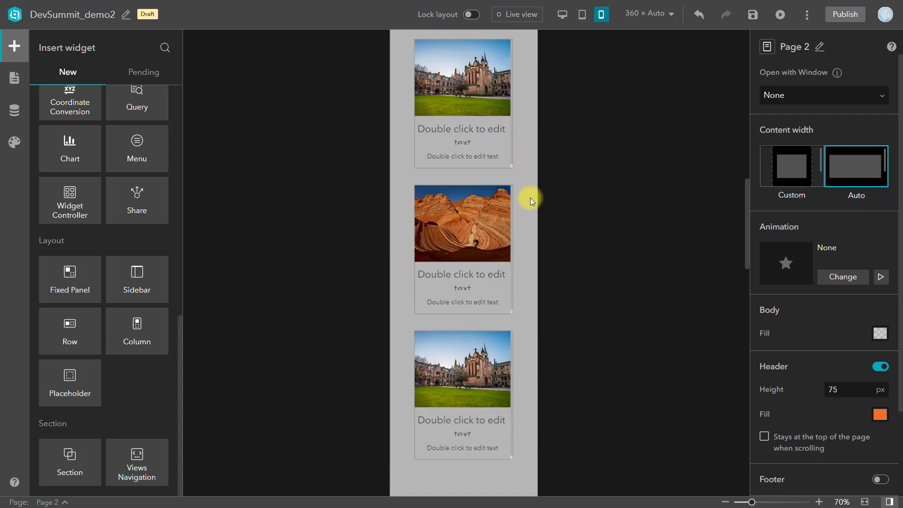
pyautogui.scroll(10, 529, 210)
pyautogui.scroll(10, 537, 259)
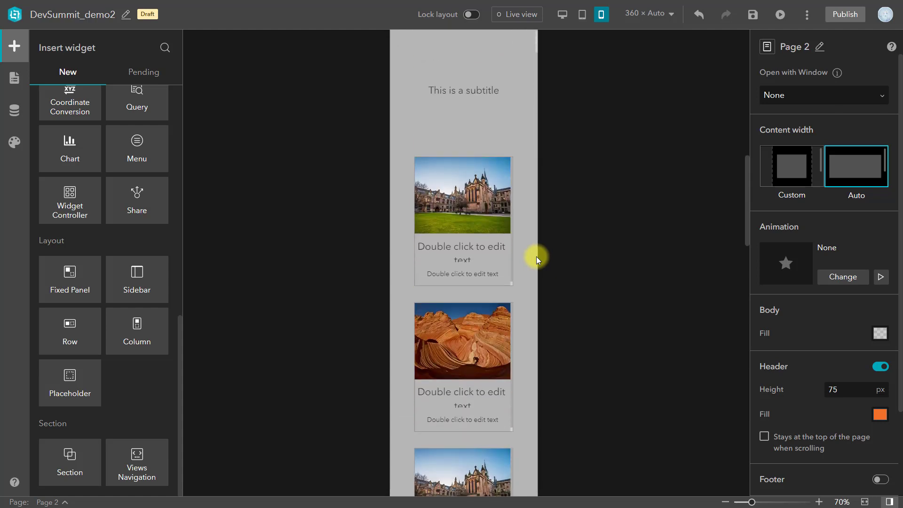
pyautogui.scroll(-3, 537, 259)
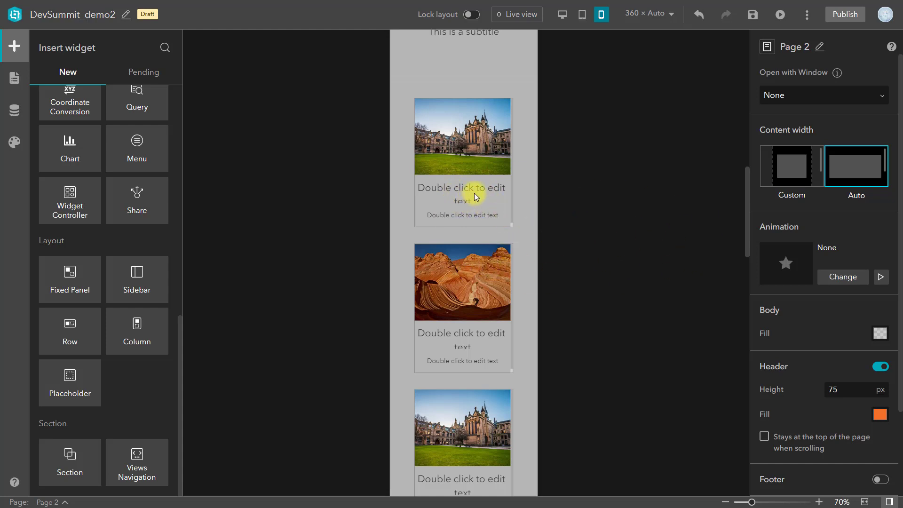
# Inspect the size settings of the second card's title in the large-screen layout and compare the cards in the small-screen layout
pyautogui.click(563, 19)
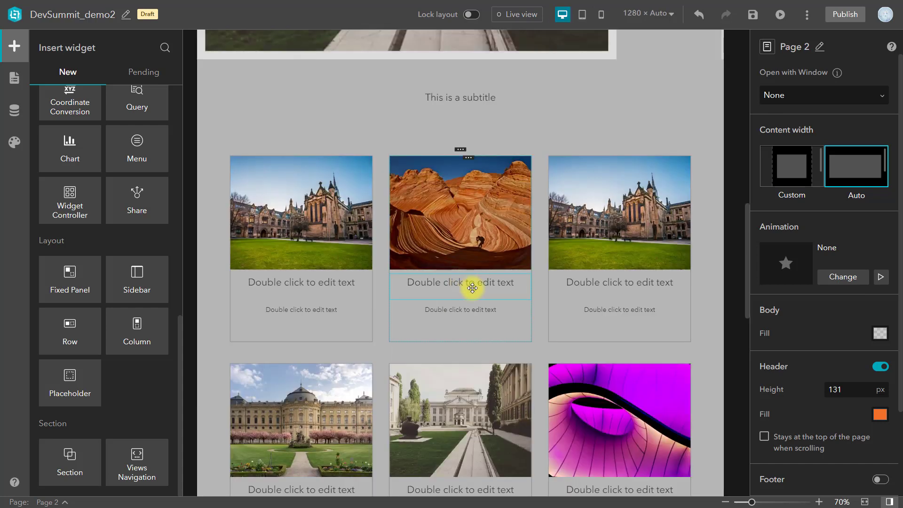
pyautogui.click(472, 289)
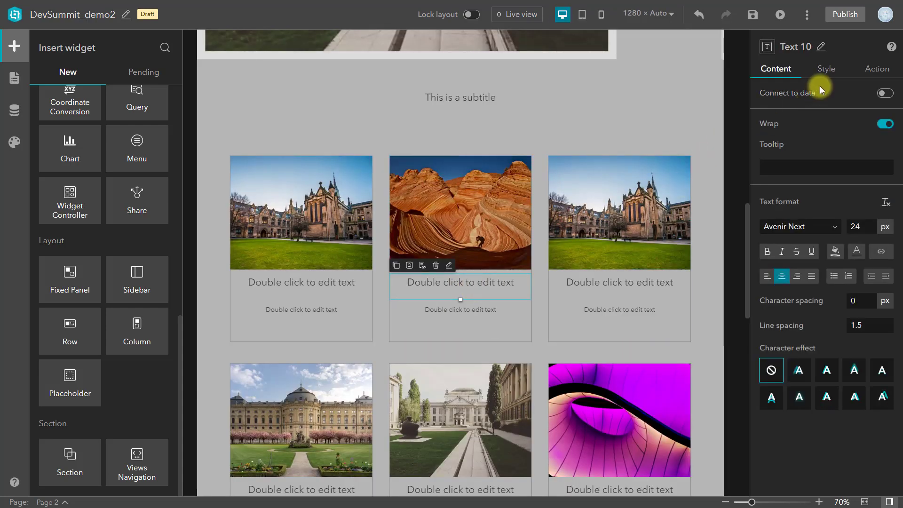
pyautogui.click(827, 68)
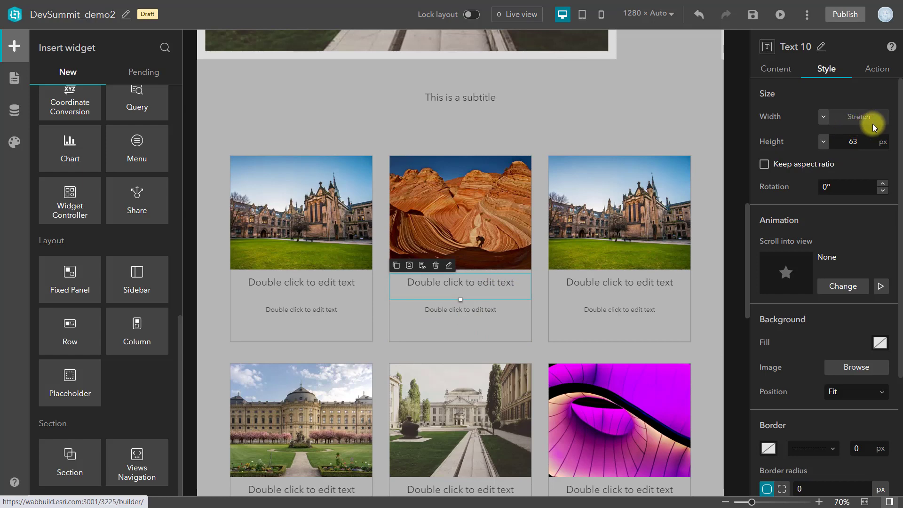
pyautogui.click(602, 19)
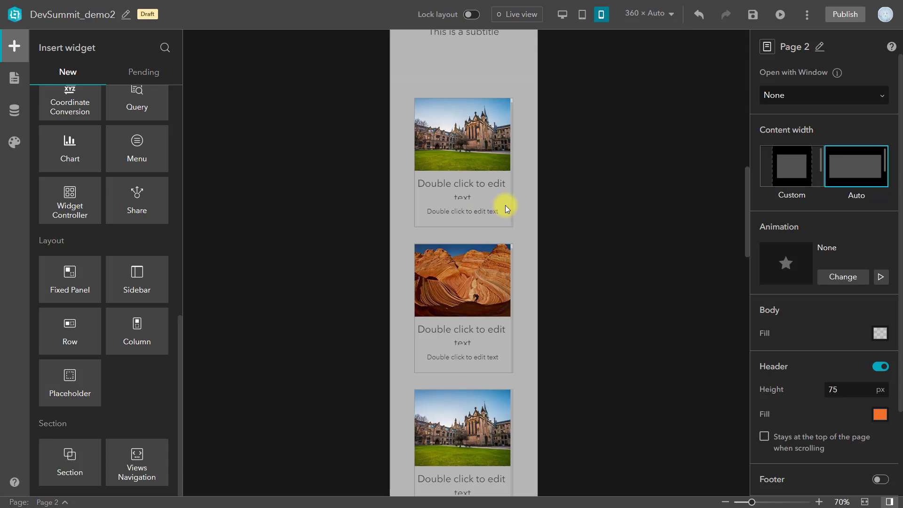
pyautogui.hotkey('ctrl', 'z')
# In the large-screen layout, set the height of the first card's title text in the upper row to Auto
pyautogui.click(562, 15)
pyautogui.scroll(-10, 719, 264)
pyautogui.click(301, 286)
pyautogui.click(308, 290)
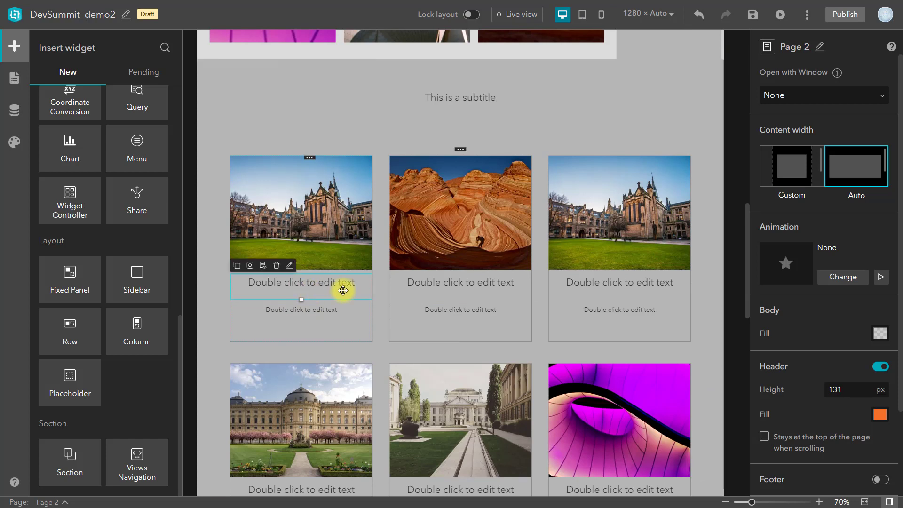
pyautogui.click(827, 68)
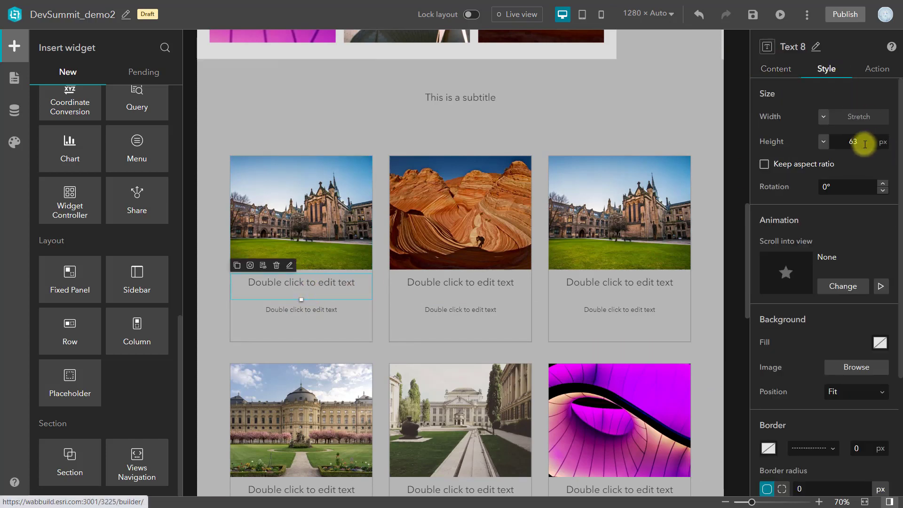
pyautogui.click(818, 145)
pyautogui.click(829, 163)
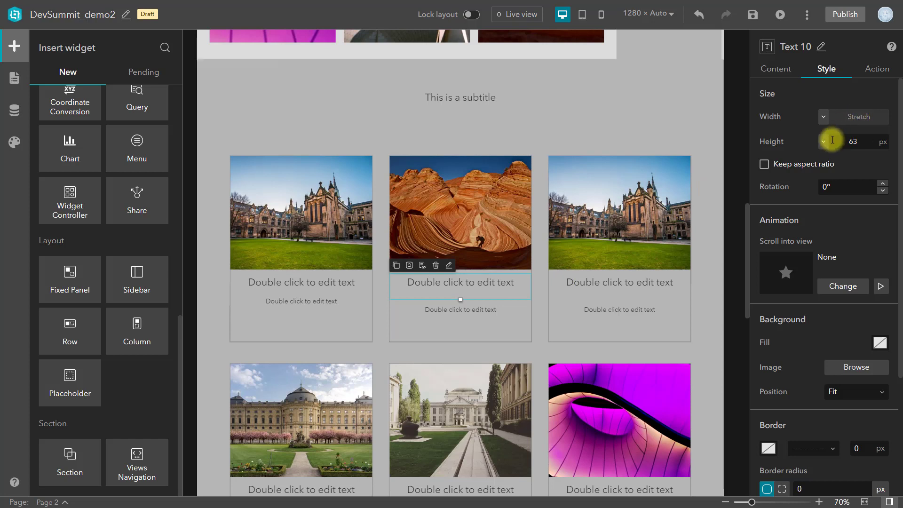
# Set the height of the title text to Auto on the second and third cards of the upper row
pyautogui.click(826, 142)
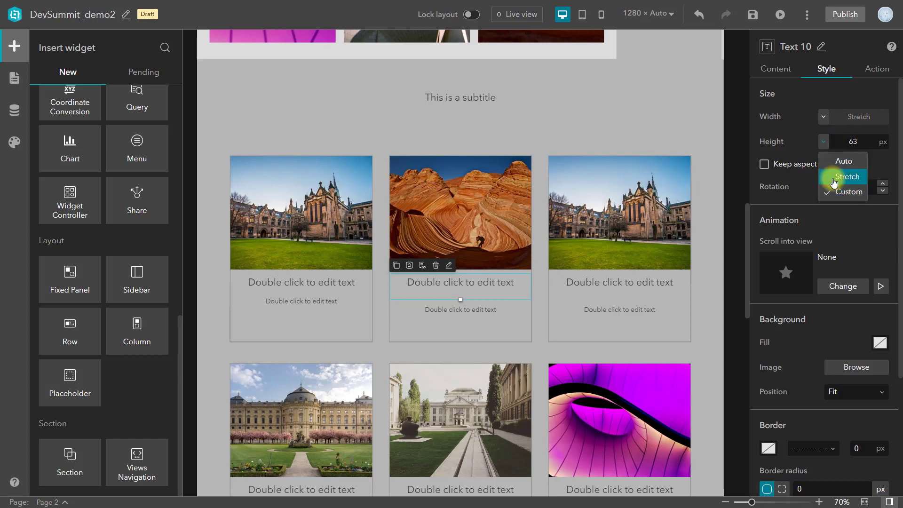
pyautogui.click(831, 178)
pyautogui.click(662, 285)
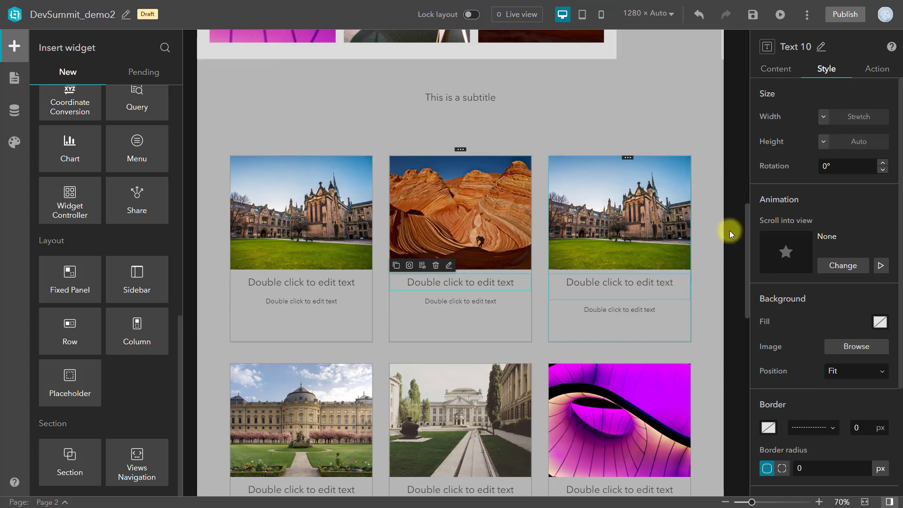
pyautogui.click(823, 141)
pyautogui.click(844, 161)
# Set the height of the title text to Auto on all three cards of the lower row
pyautogui.scroll(-3, 369, 389)
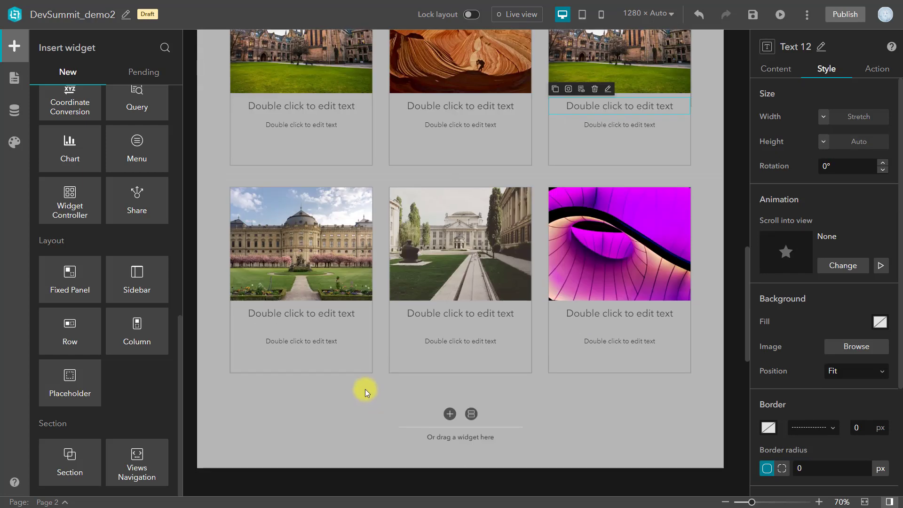
pyautogui.click(345, 315)
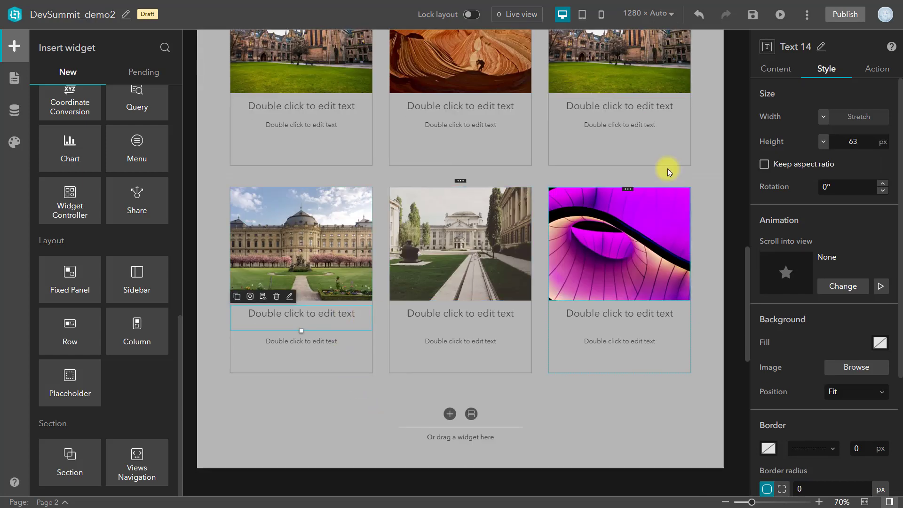
pyautogui.click(824, 141)
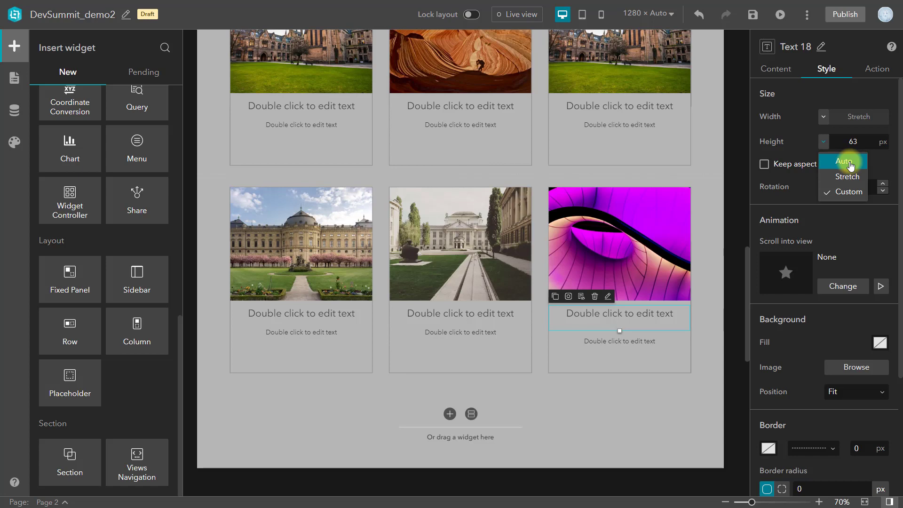
pyautogui.click(844, 162)
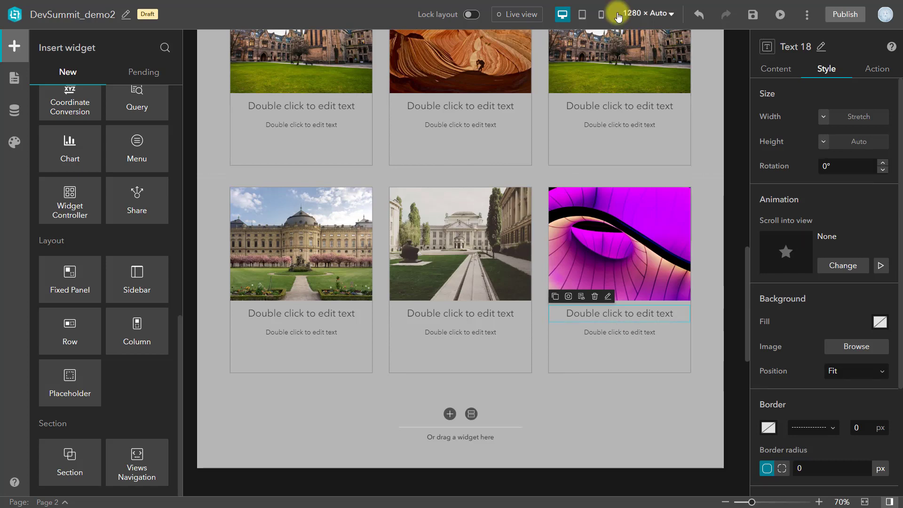
# Switch to the small-screen layout and check how the title text fits in the stacked image cards
pyautogui.click(701, 233)
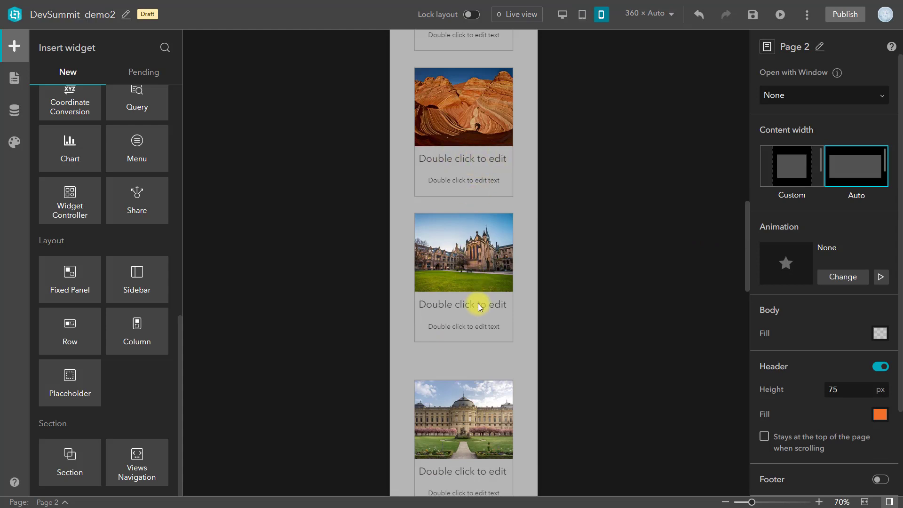
pyautogui.scroll(-3, 573, 343)
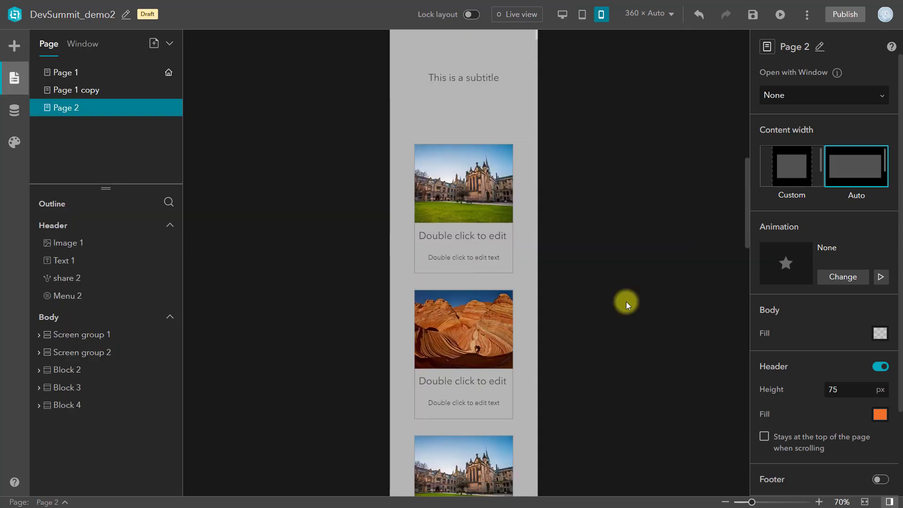
# Enable the custom layout for the page body in the small-screen mode and confirm manual widget arrangement
pyautogui.scroll(-1, 626, 304)
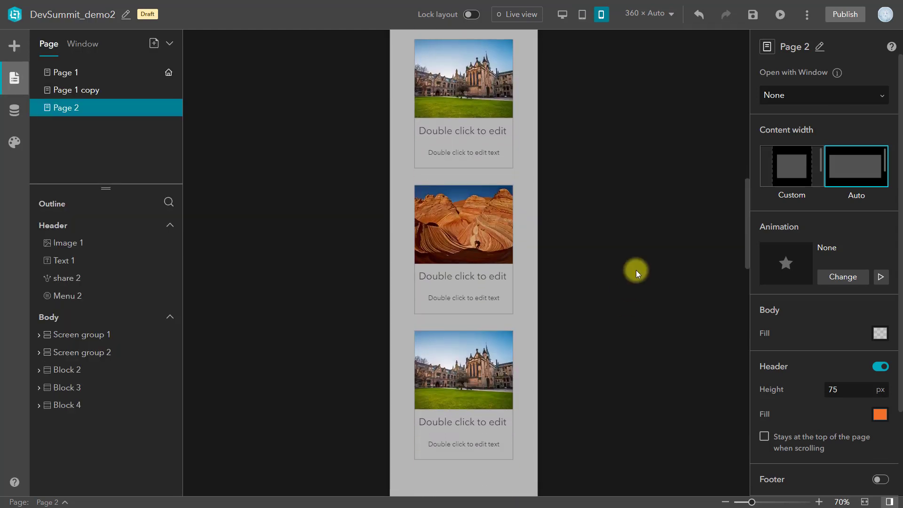
pyautogui.scroll(10, 636, 270)
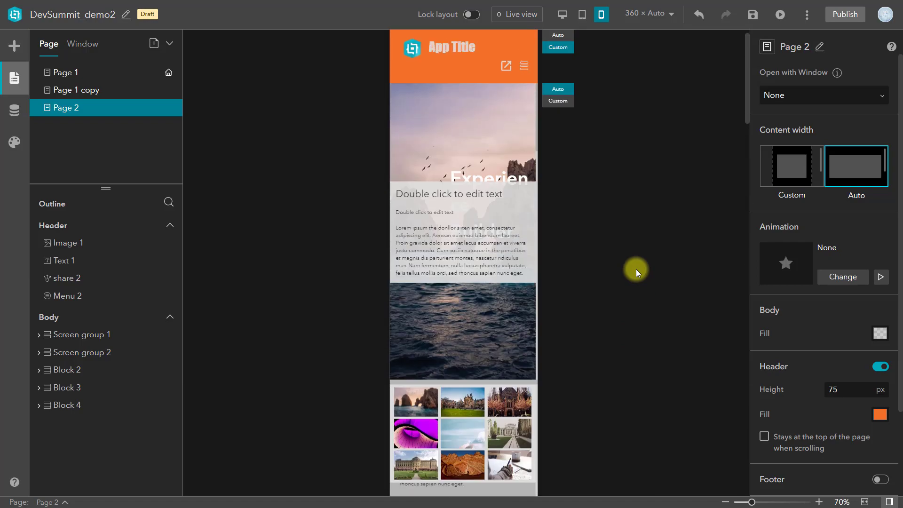
pyautogui.click(558, 117)
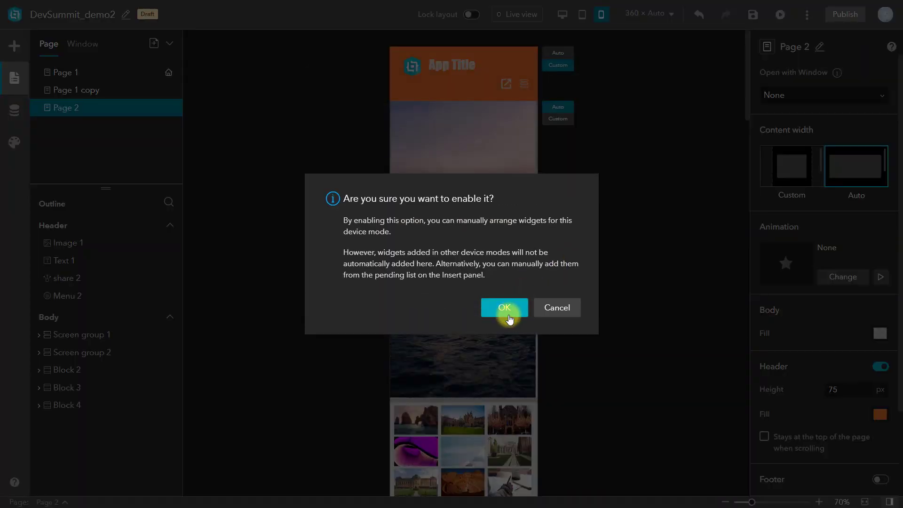
pyautogui.click(504, 308)
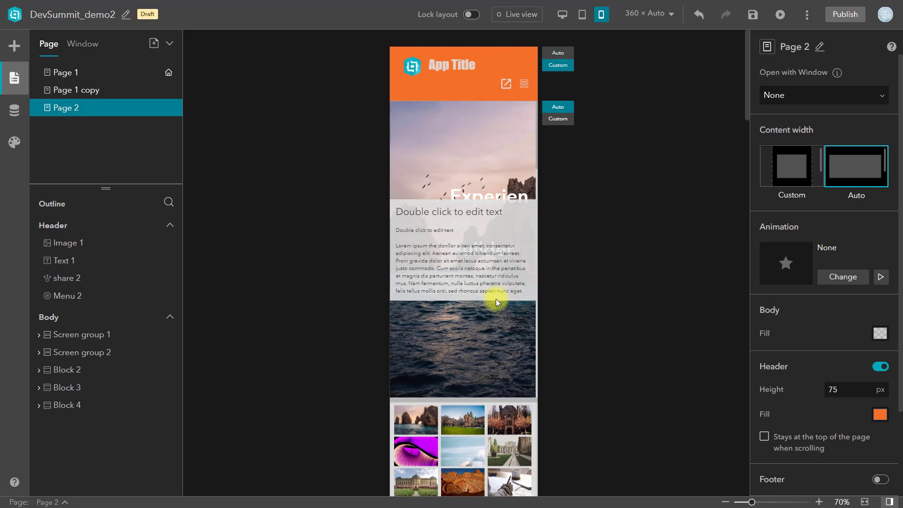
# Widen the "Experience Builder" title on the first screen of Screen group 1 by extending its left edge until "Experience" fits on one line
pyautogui.click(454, 195)
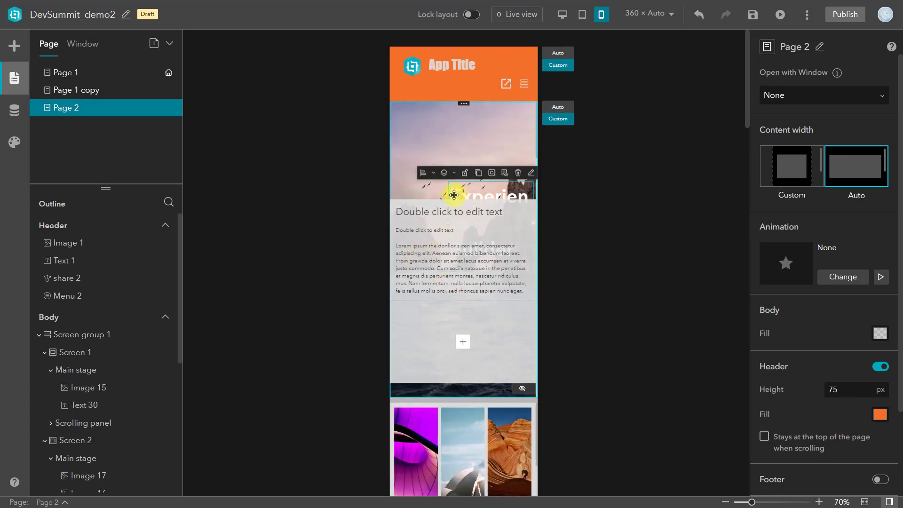
pyautogui.moveTo(449, 195); pyautogui.dragTo(423, 194)
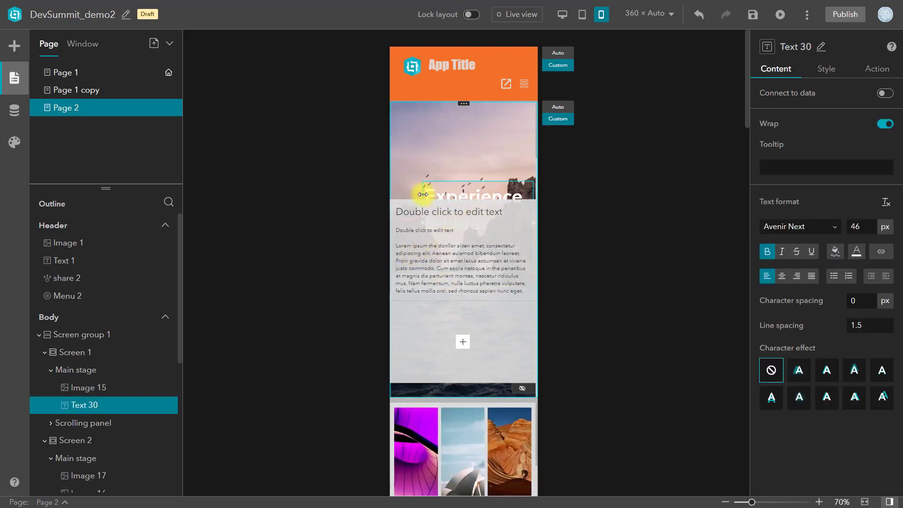
pyautogui.scroll(-5, 472, 308)
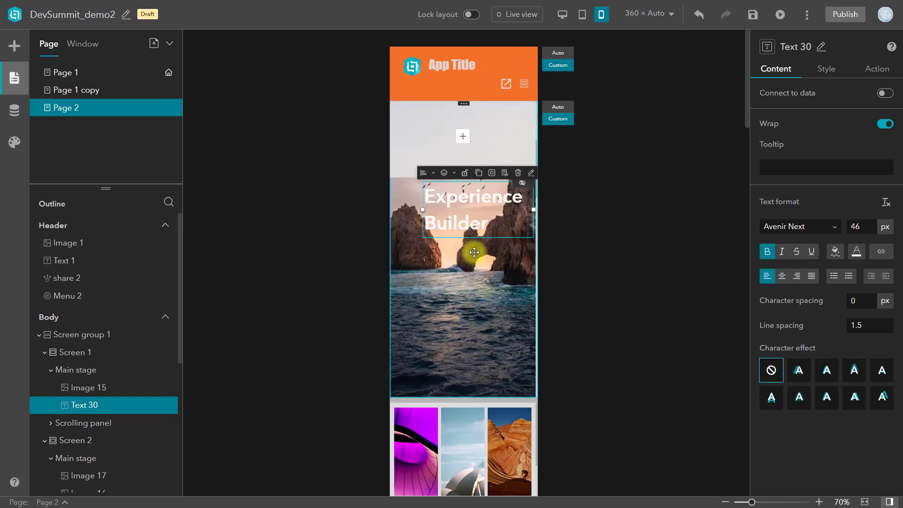
pyautogui.scroll(-10, 487, 285)
pyautogui.click(552, 232)
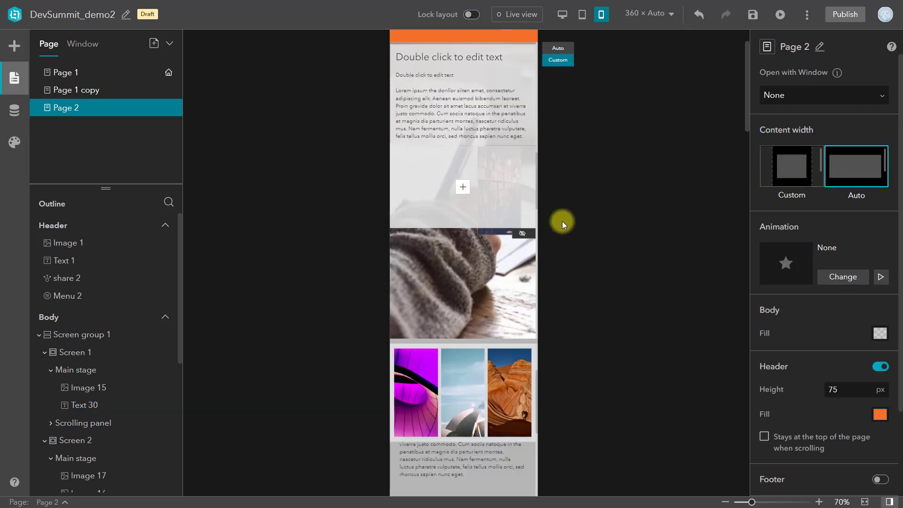
# Set the right and left padding of Block 3, the first set of stacked image cards, to 40 px
pyautogui.scroll(-5, 565, 270)
pyautogui.scroll(-8, 565, 292)
pyautogui.scroll(2, 548, 312)
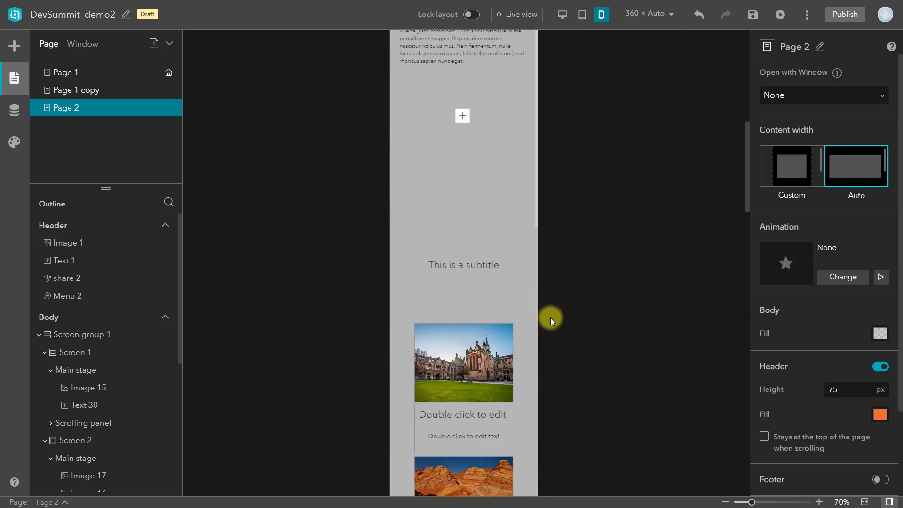
pyautogui.scroll(-1, 541, 292)
pyautogui.click(534, 279)
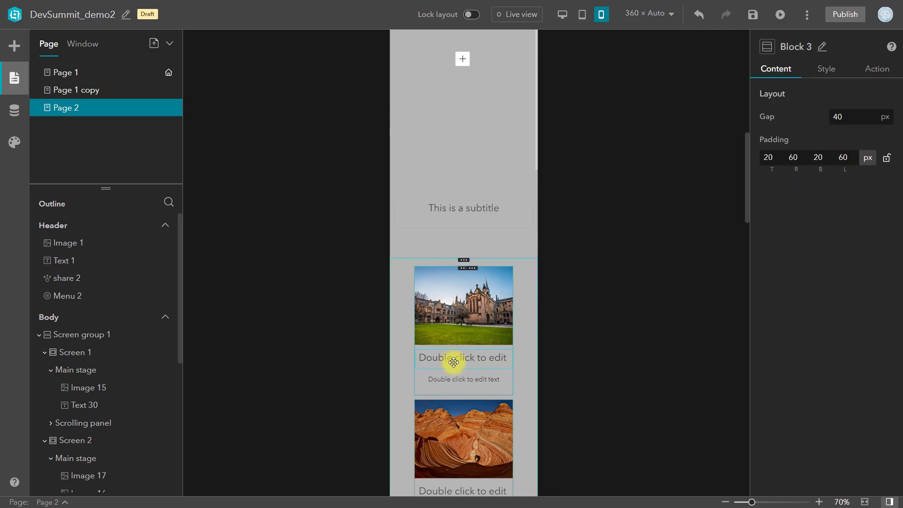
pyautogui.click(792, 158)
pyautogui.write('40')
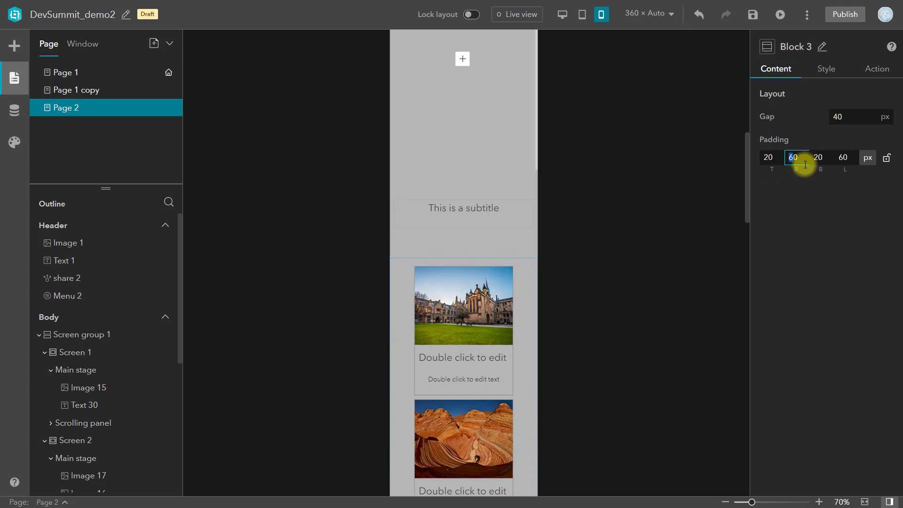
pyautogui.click(842, 158)
pyautogui.write('40')
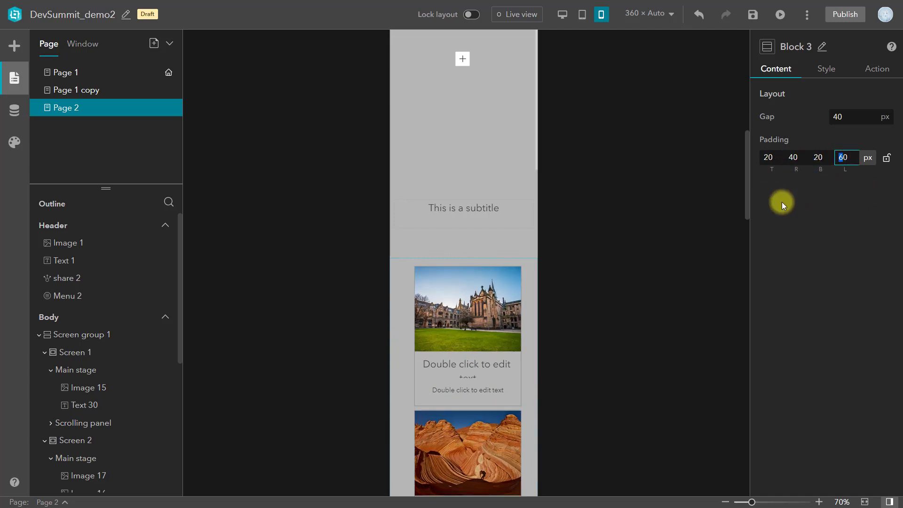
pyautogui.click(627, 297)
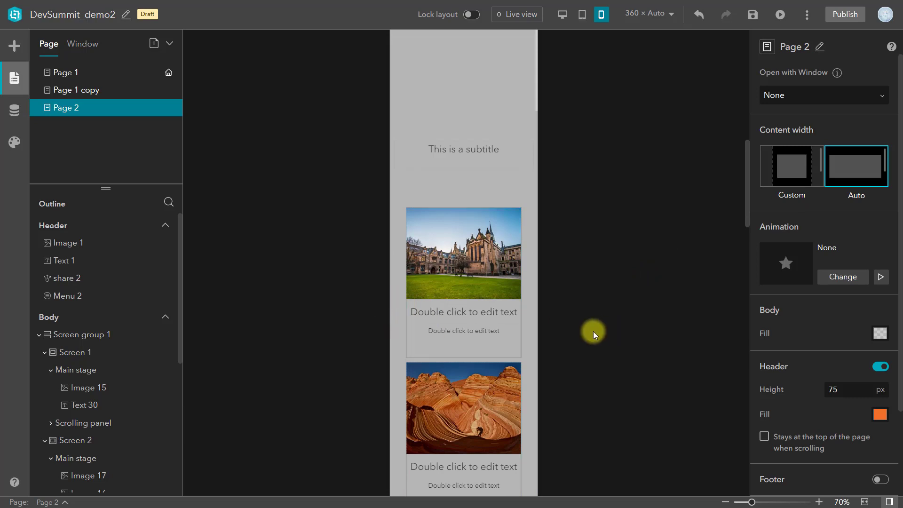
# Set the right and left padding of Block 4, the second set of stacked image cards, to 40 px
pyautogui.scroll(-8, 572, 332)
pyautogui.click(529, 334)
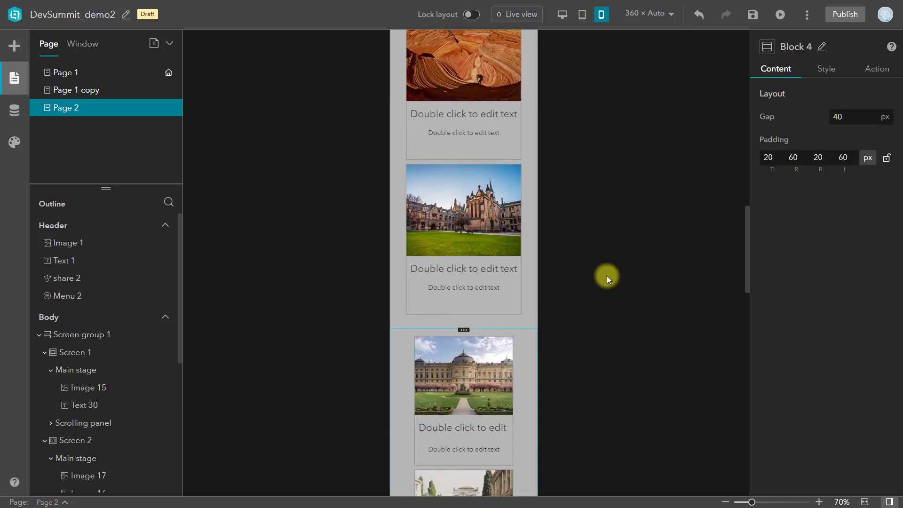
pyautogui.click(794, 157)
pyautogui.press('BackSpace')
pyautogui.write('4')
pyautogui.click(841, 158)
pyautogui.press('BackSpace')
pyautogui.write('4')
pyautogui.click(675, 214)
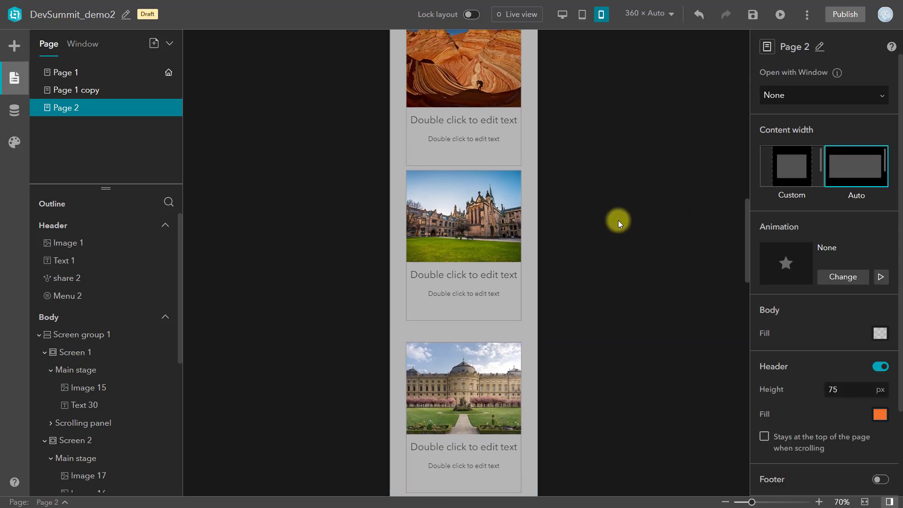
# Move Block 3 with its image cards up two positions, directly below Screen group 1, and save the app
pyautogui.scroll(8, 588, 235)
pyautogui.moveTo(468, 261)
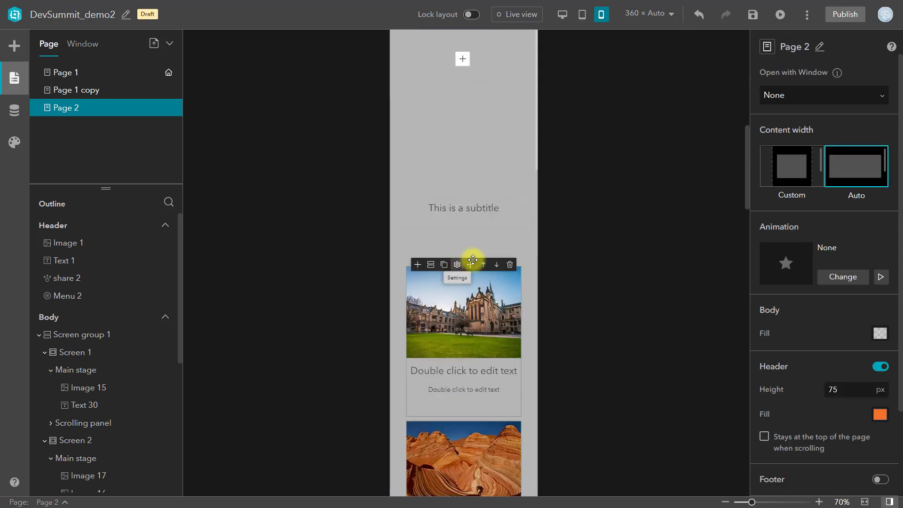
pyautogui.click(486, 269)
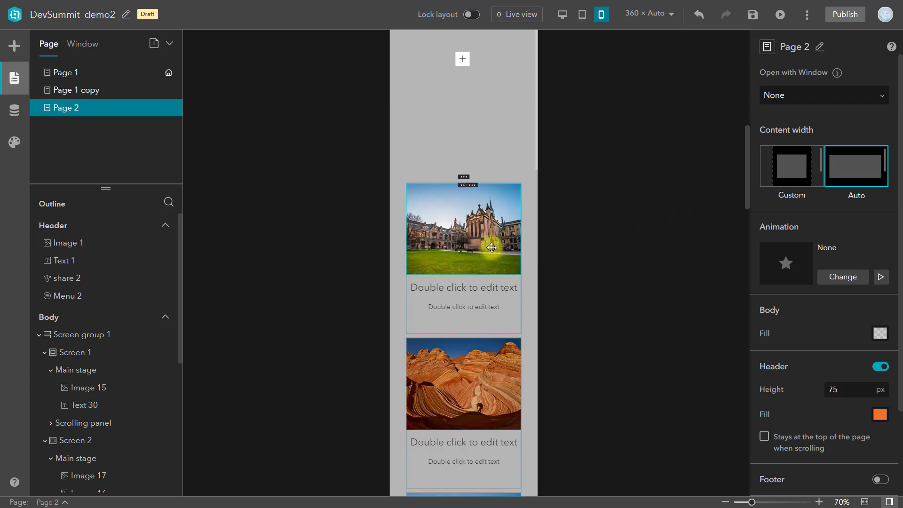
pyautogui.click(486, 183)
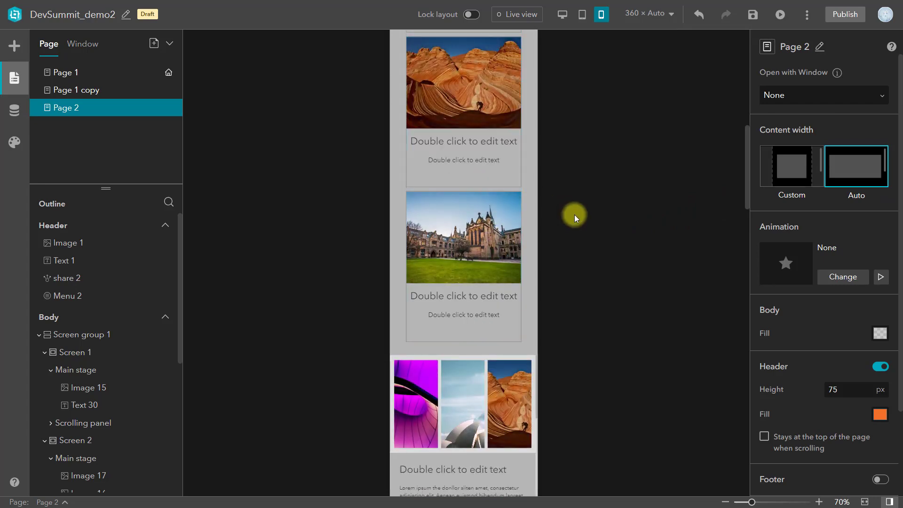
pyautogui.scroll(5, 571, 222)
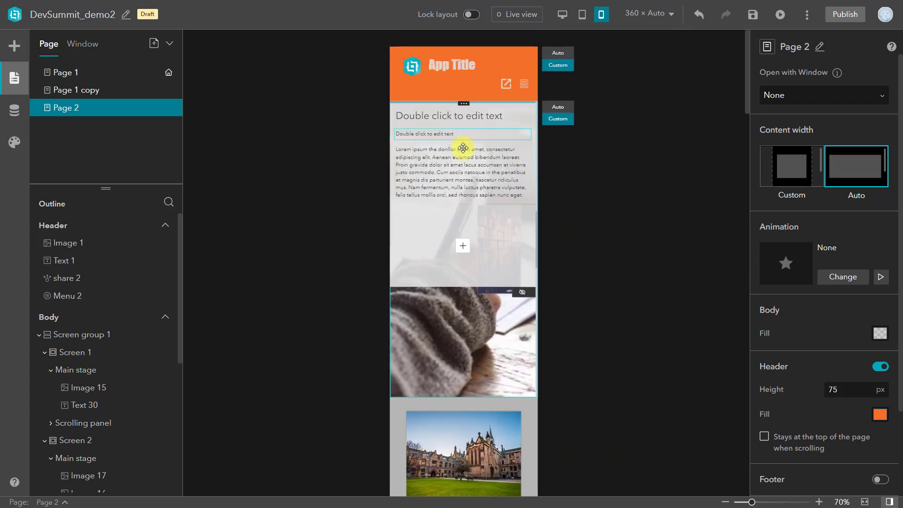
pyautogui.scroll(-6, 532, 281)
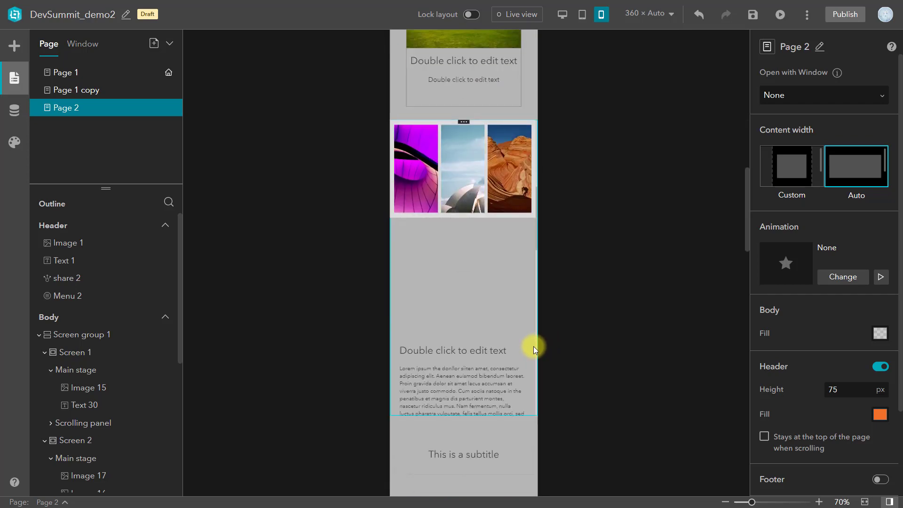
pyautogui.click(753, 15)
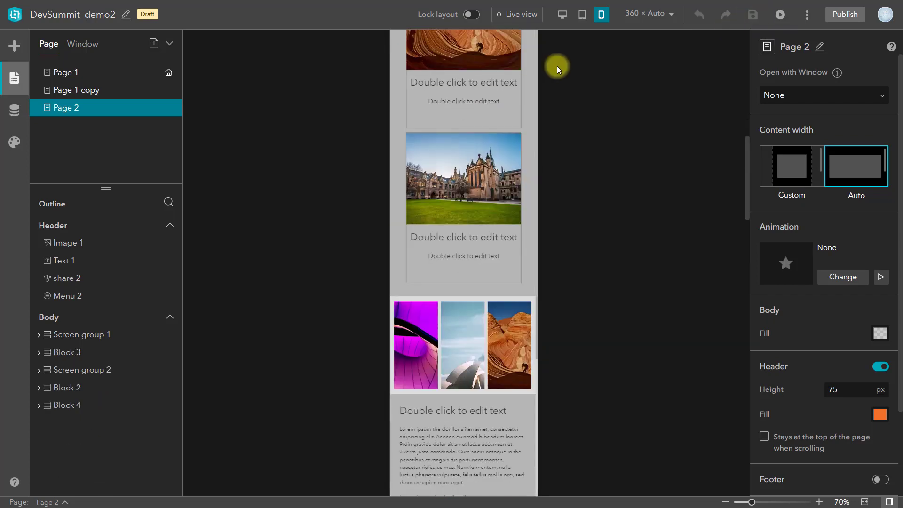
# Preview Page 2 in live view, checking the small-screen layout down to the second screen group and the large-screen layout
pyautogui.click(528, 14)
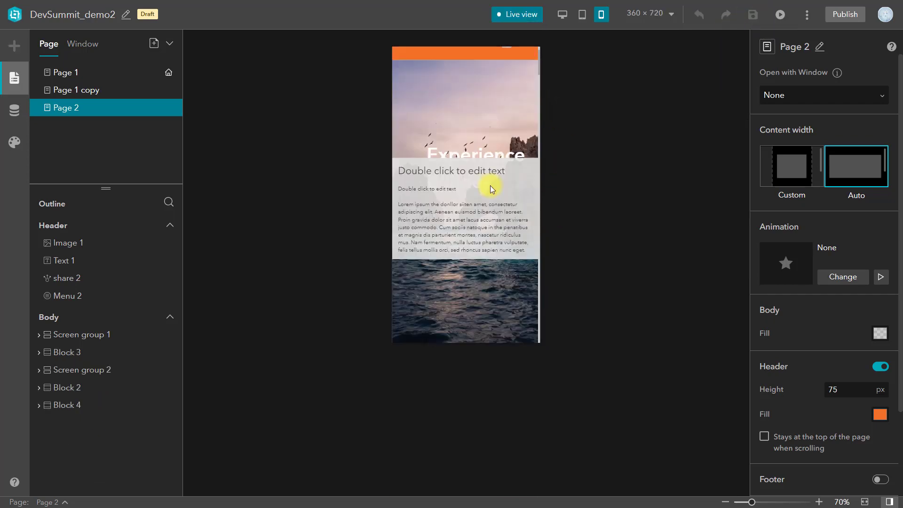
pyautogui.scroll(-10, 490, 185)
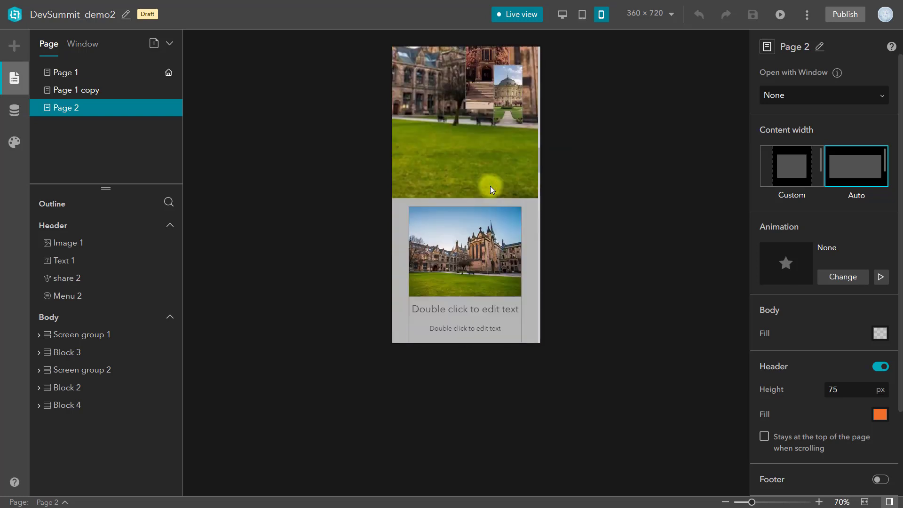
pyautogui.scroll(-10, 490, 185)
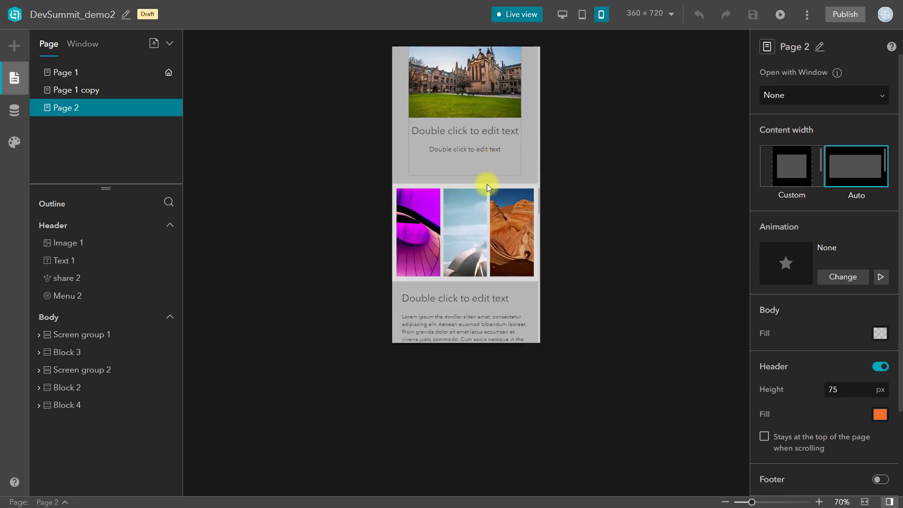
pyautogui.click(563, 18)
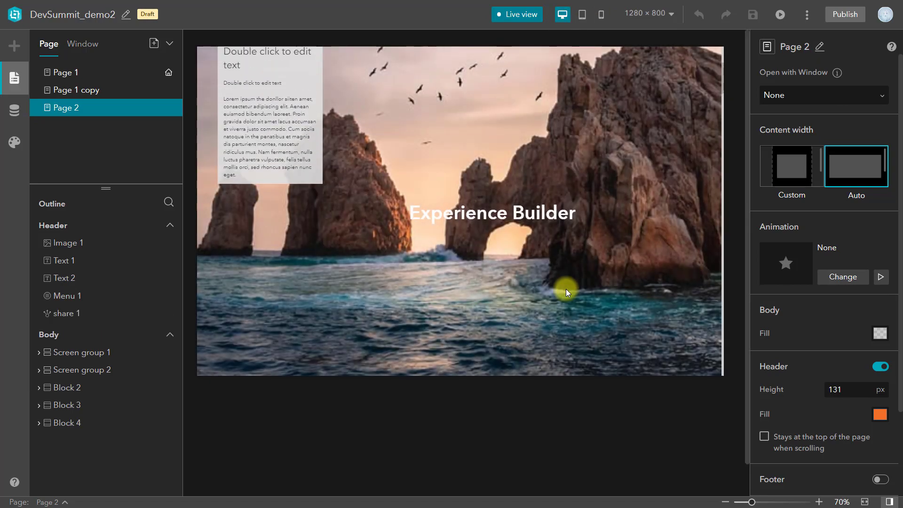